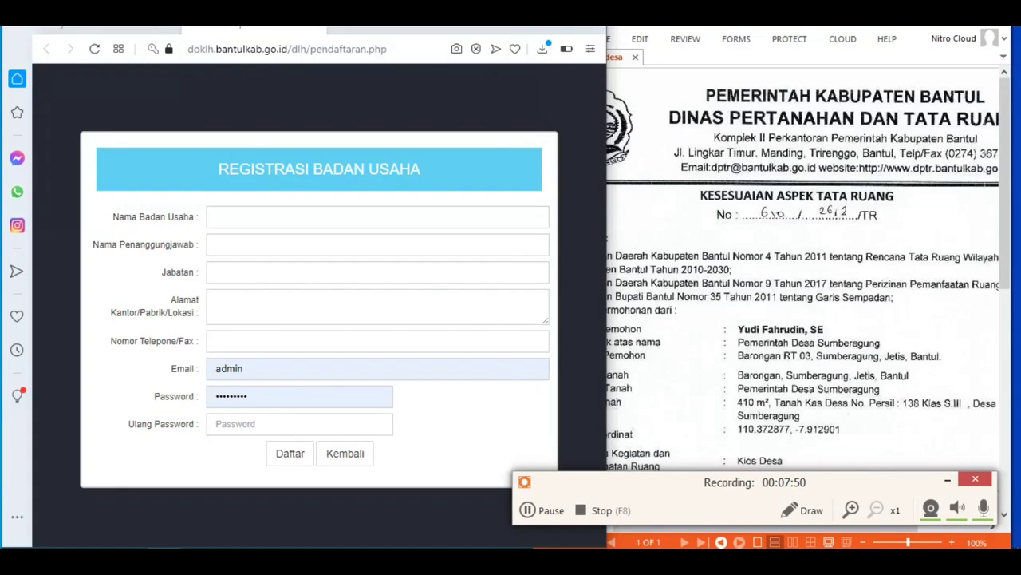
# Step: Enter business name 'Pemerintah Desa Sumberagung' and the responsible person's full name
pyautogui.click(294, 219)
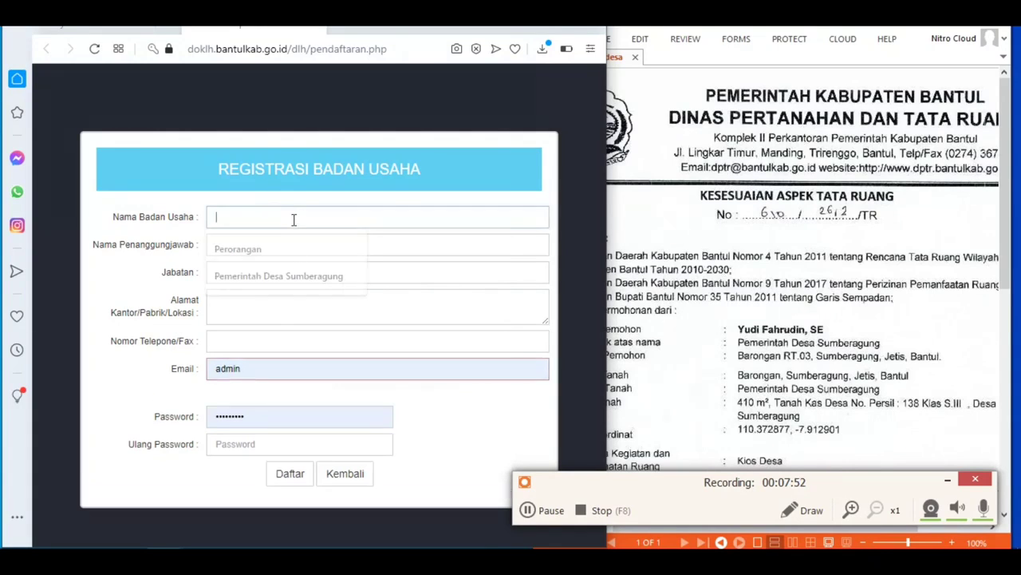
pyautogui.write('Peme')
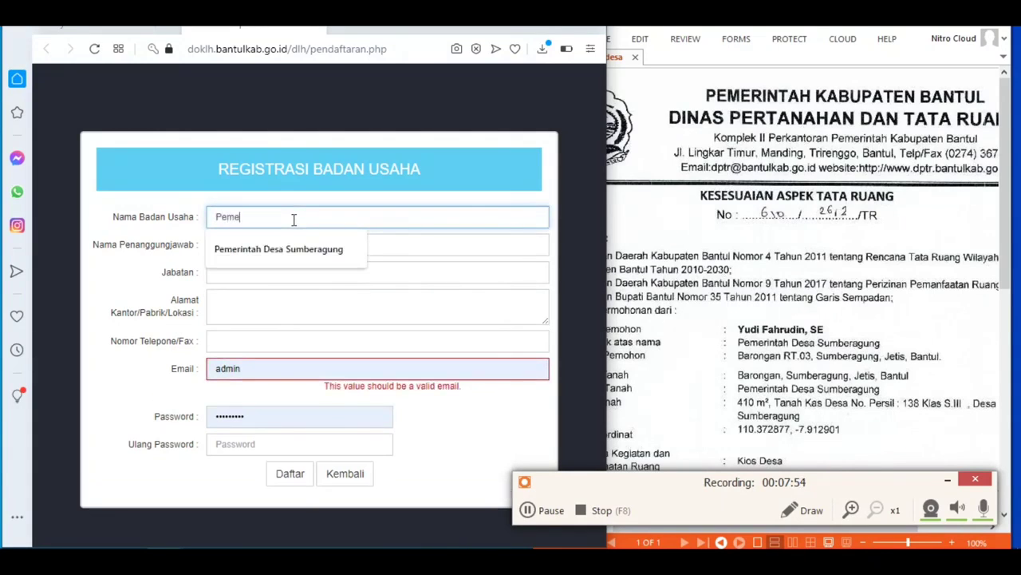
pyautogui.write('rintah Desa Sumberagung')
pyautogui.press('Tab')
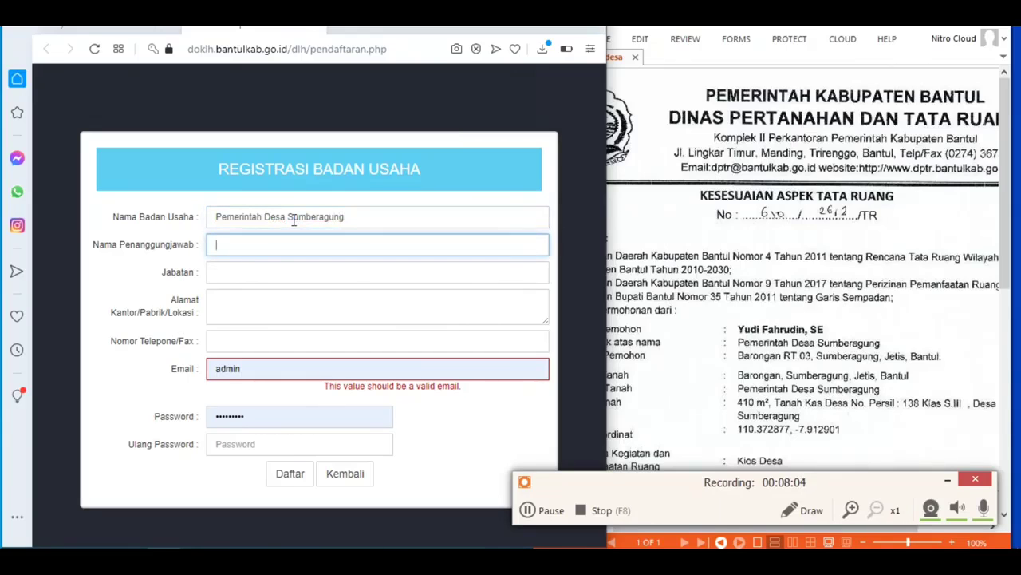
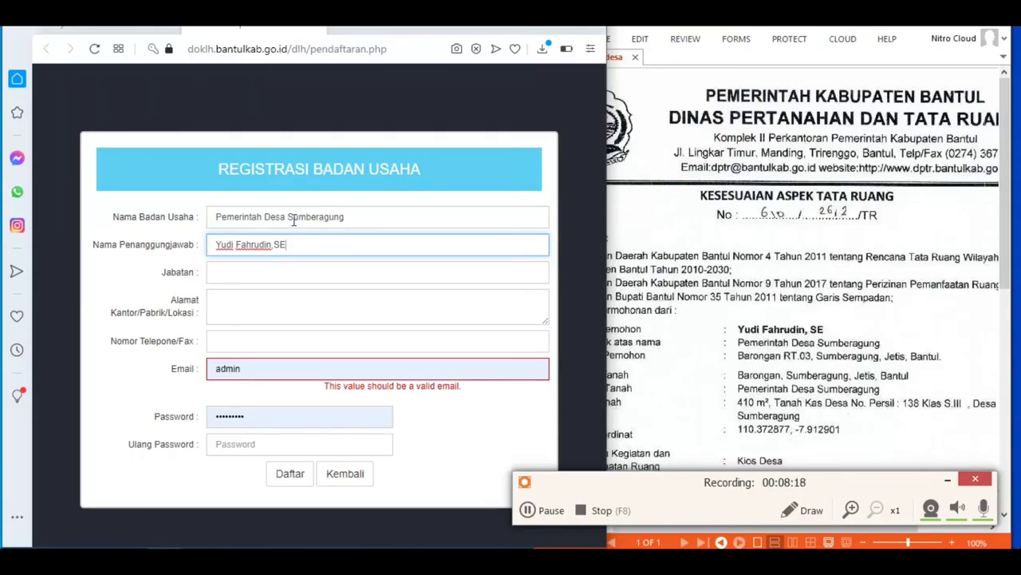
# Step: Set the position to 'Kepala Desa' and begin entering the office address
pyautogui.press('Tab')
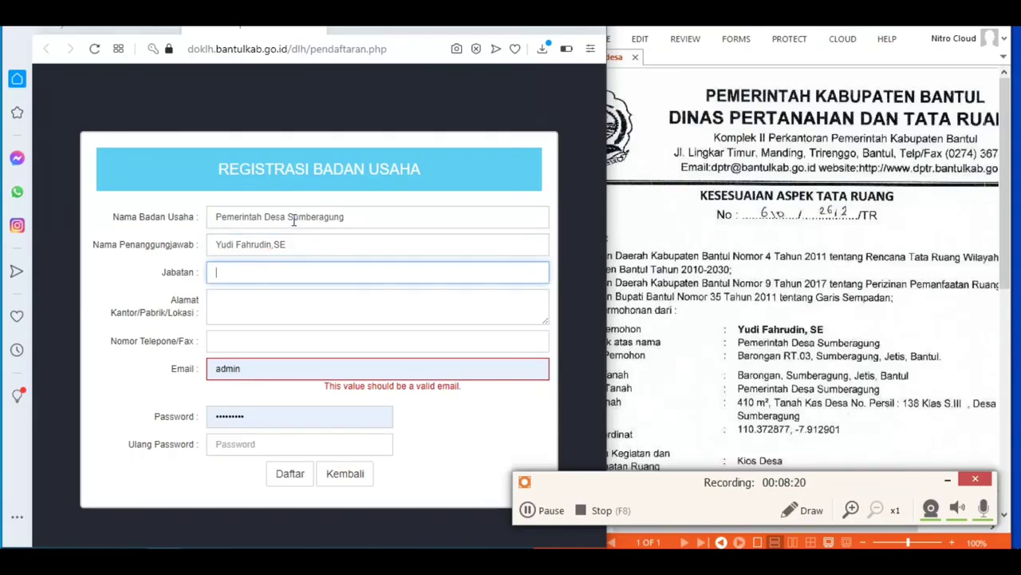
pyautogui.press('BackSpace')
pyautogui.press('BackSpace')
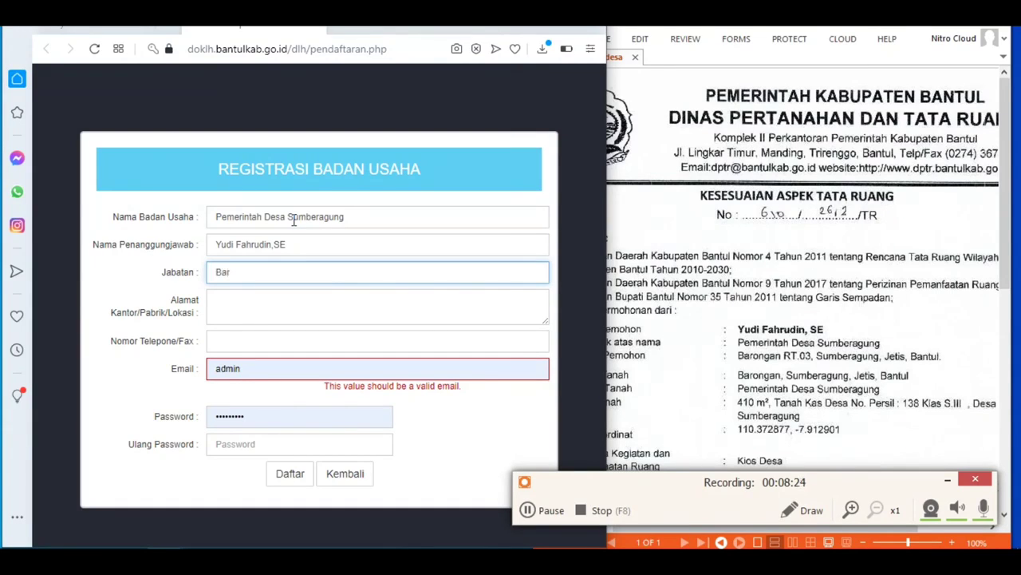
pyautogui.press('BackSpace')
pyautogui.press('BackSpace')
pyautogui.write('Kepala')
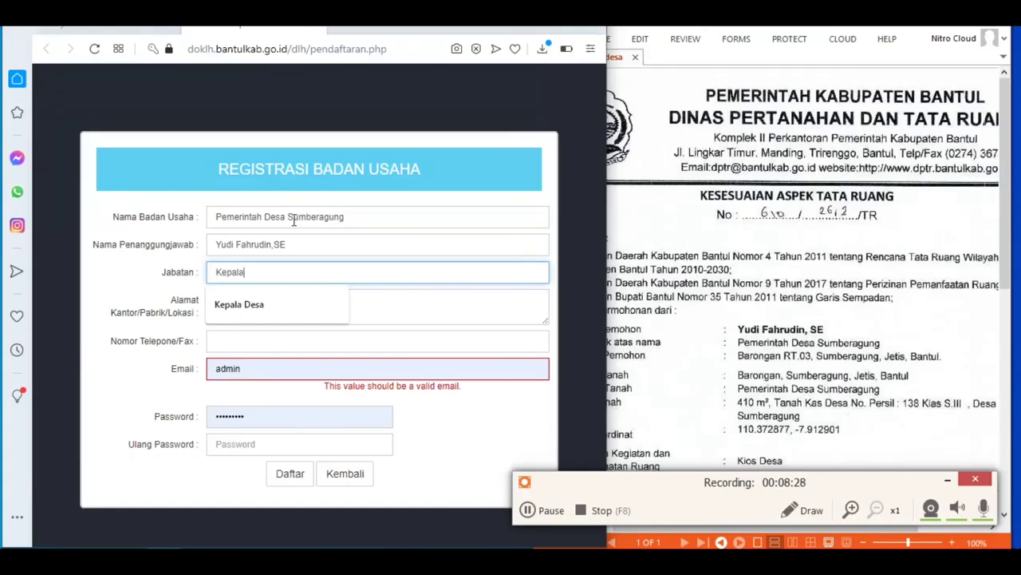
pyautogui.write(' Desa')
pyautogui.press('Tab')
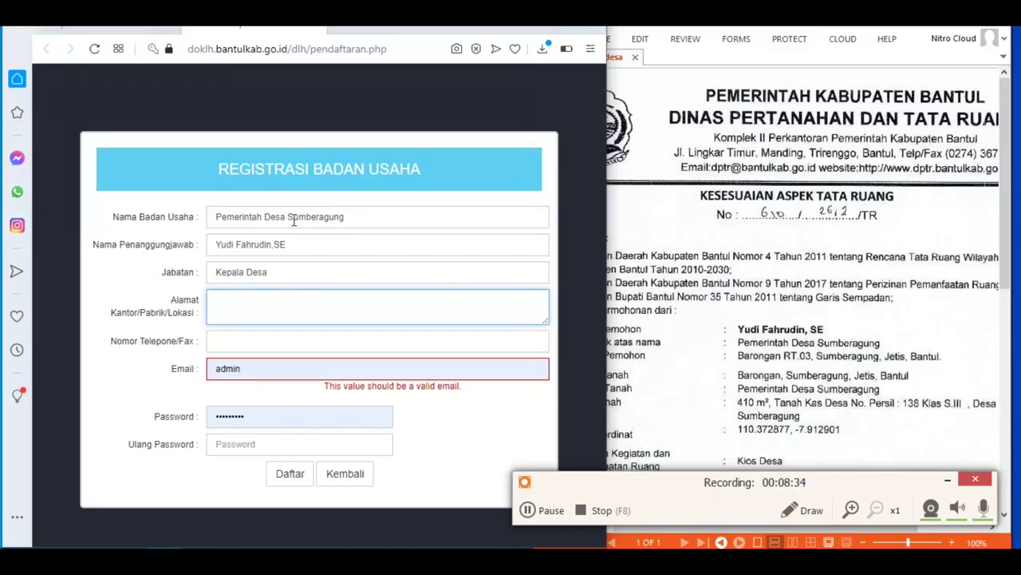
pyautogui.write('Barongan RT 003,')
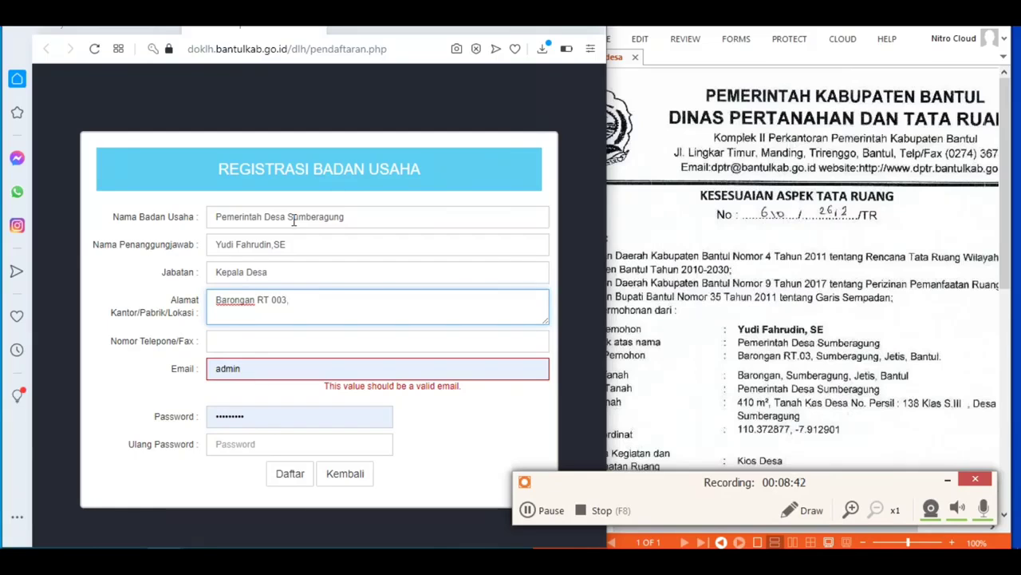
pyautogui.write(' Sumberagung, Jet')
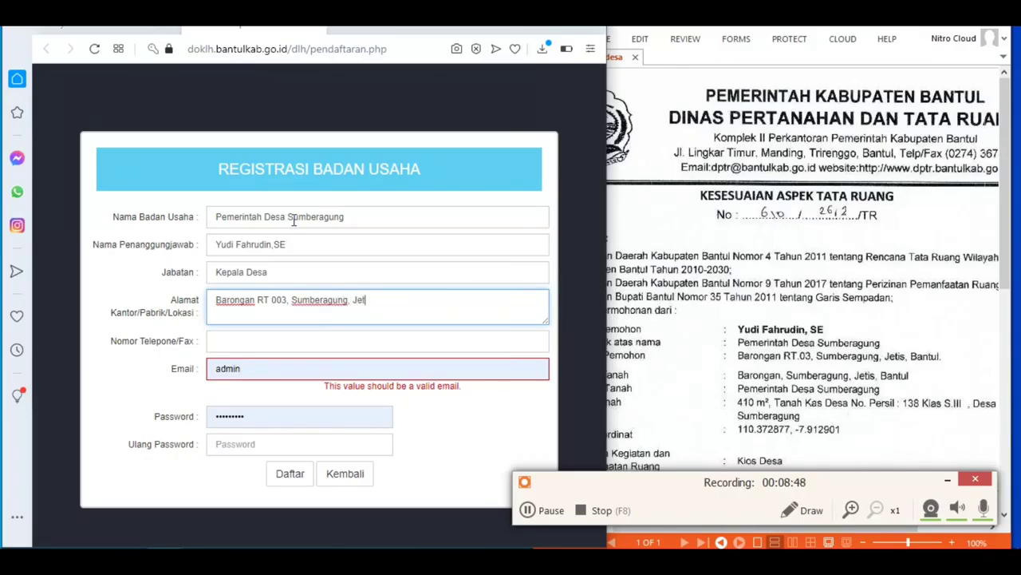
pyautogui.write('is, Bantul')
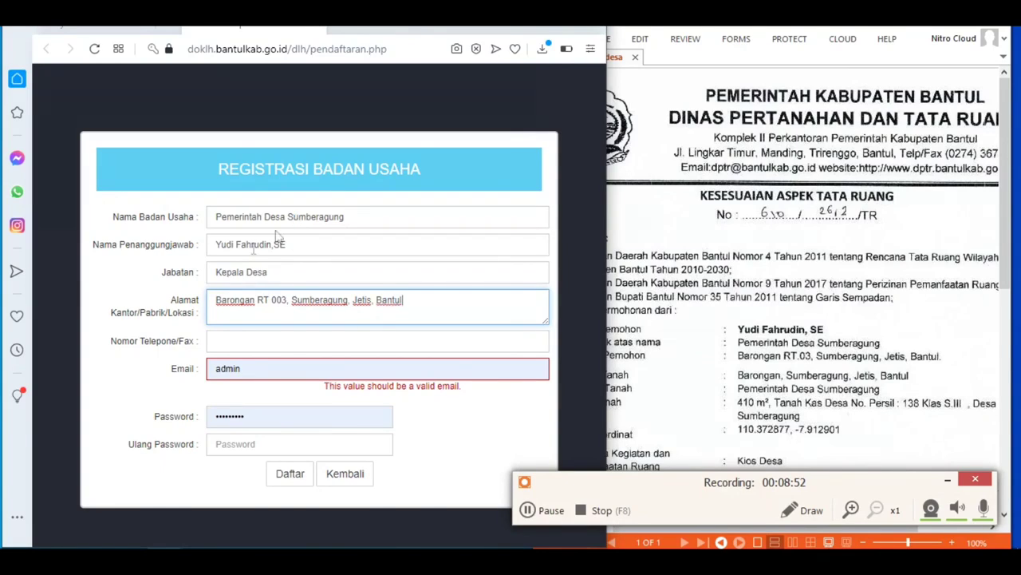
# Step: Fill in the phone number and the account's e-mail address
pyautogui.click(249, 344)
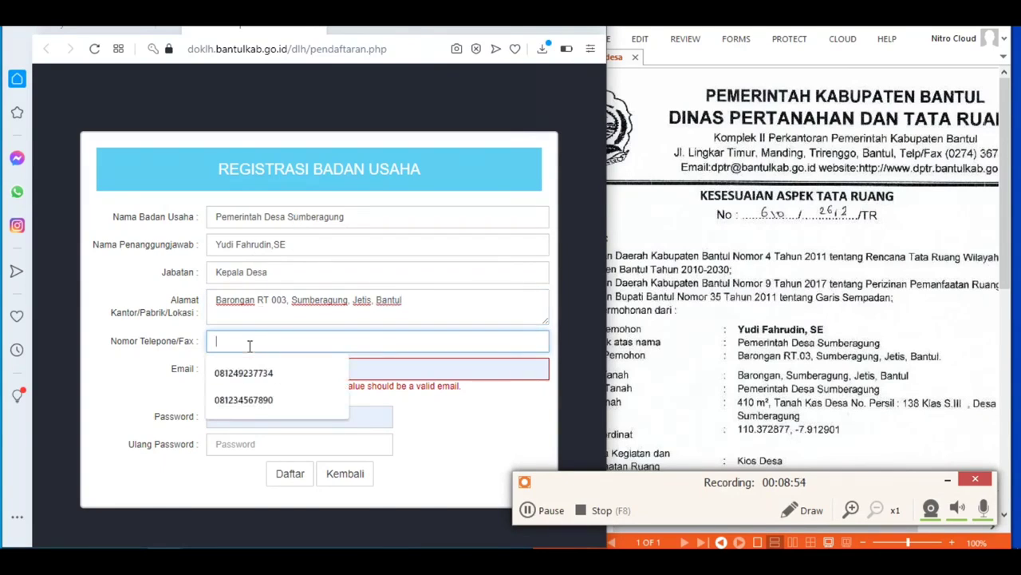
pyautogui.write('081234567890')
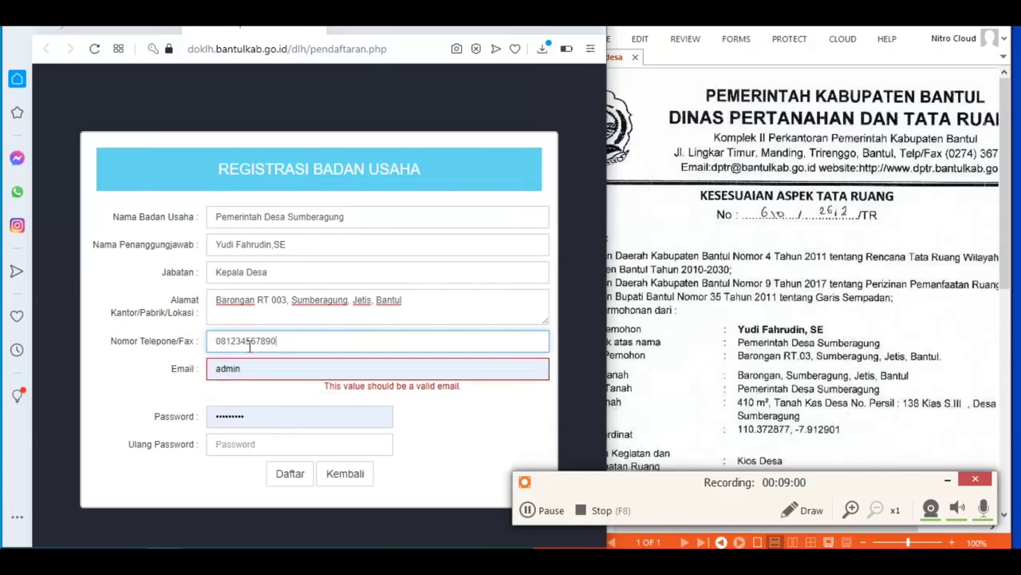
pyautogui.press('Tab')
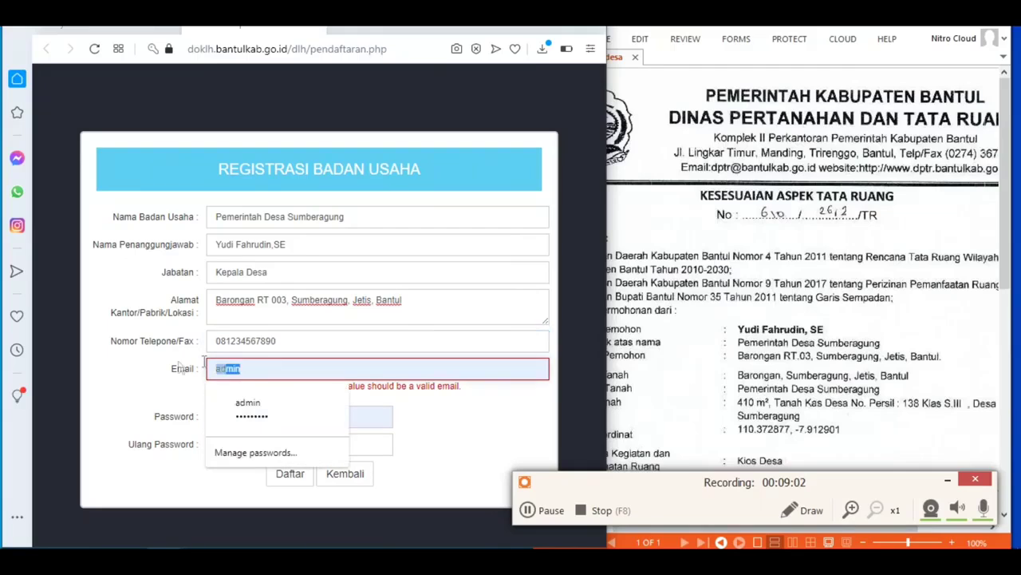
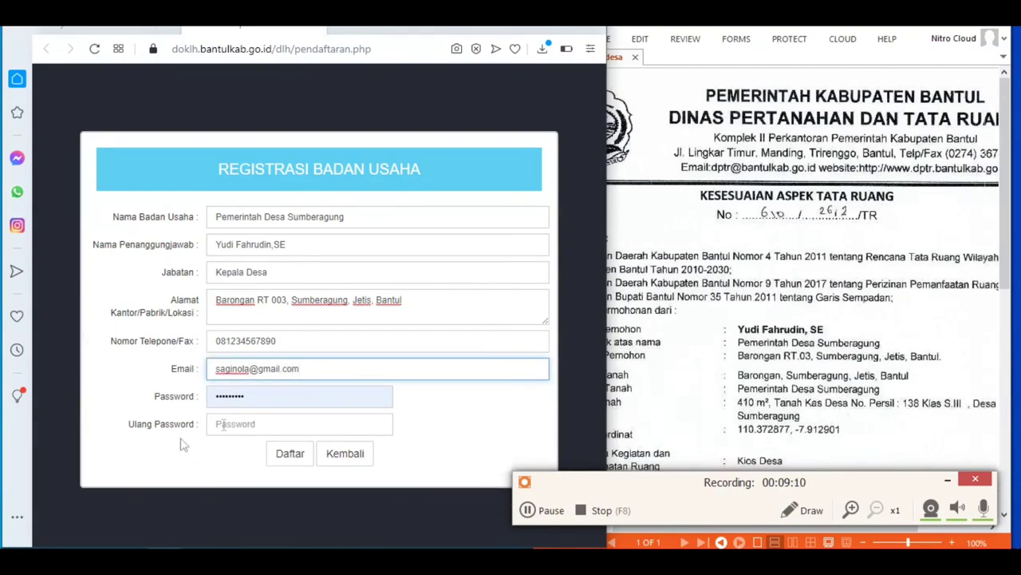
# Step: Enter and confirm the account password, then submit the registration with Daftar
pyautogui.click(262, 402)
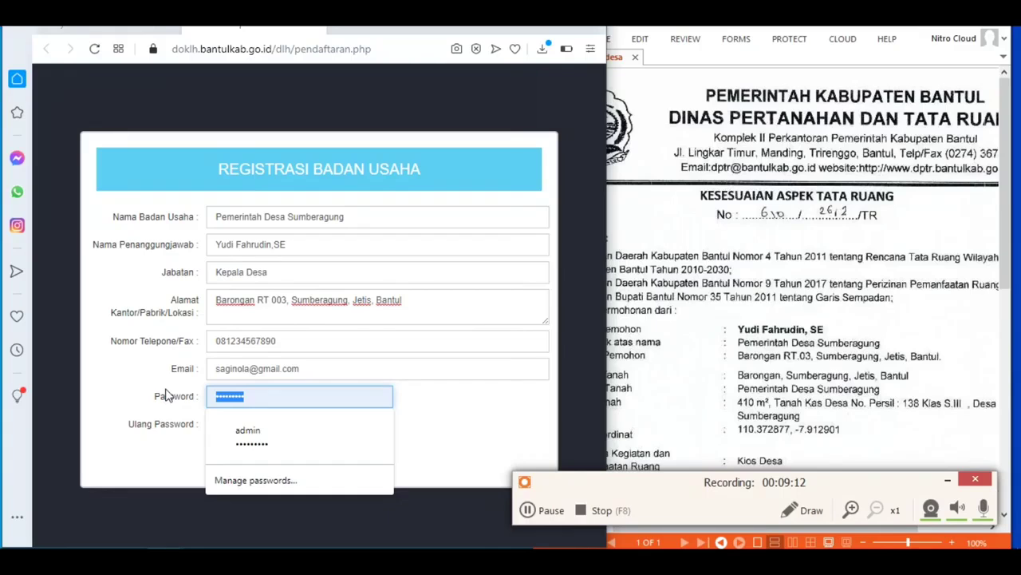
pyautogui.write('12345')
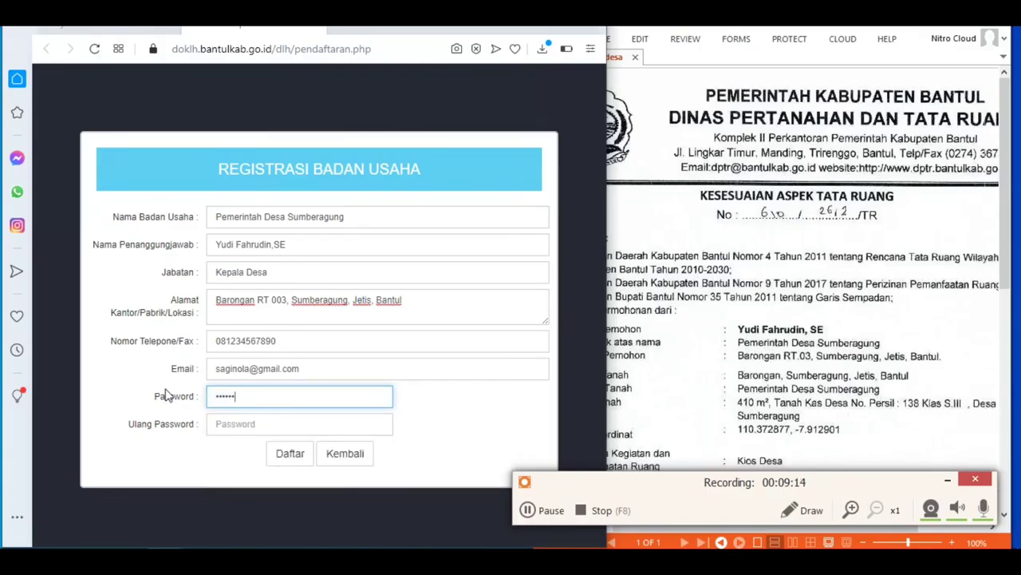
pyautogui.click(268, 421)
pyautogui.write('123456')
pyautogui.click(297, 460)
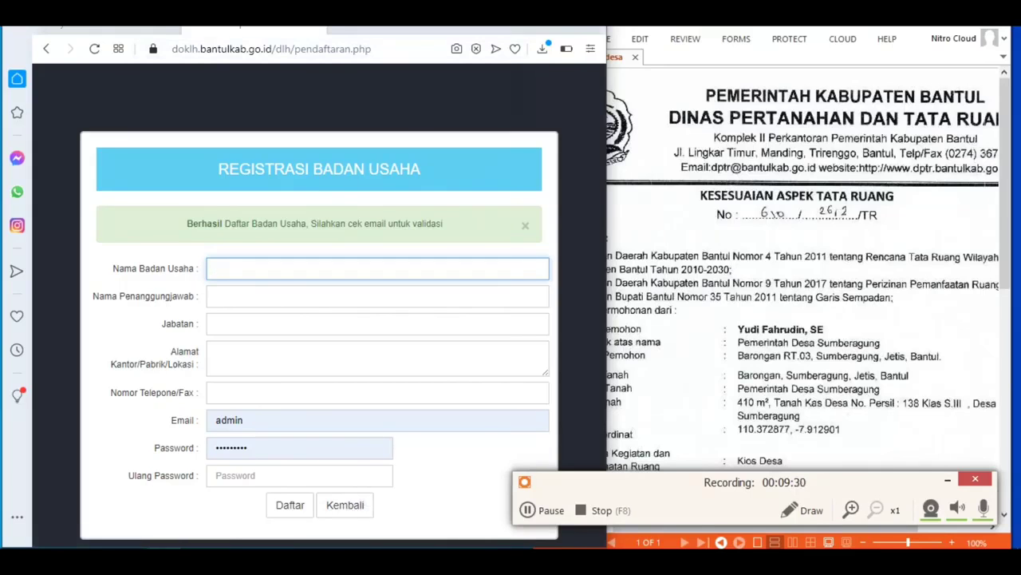
pyautogui.hotkey('ctrl', 't')
# Step: Load mail.google.com and widen the browser window over the PDF
pyautogui.write('mail.goog')
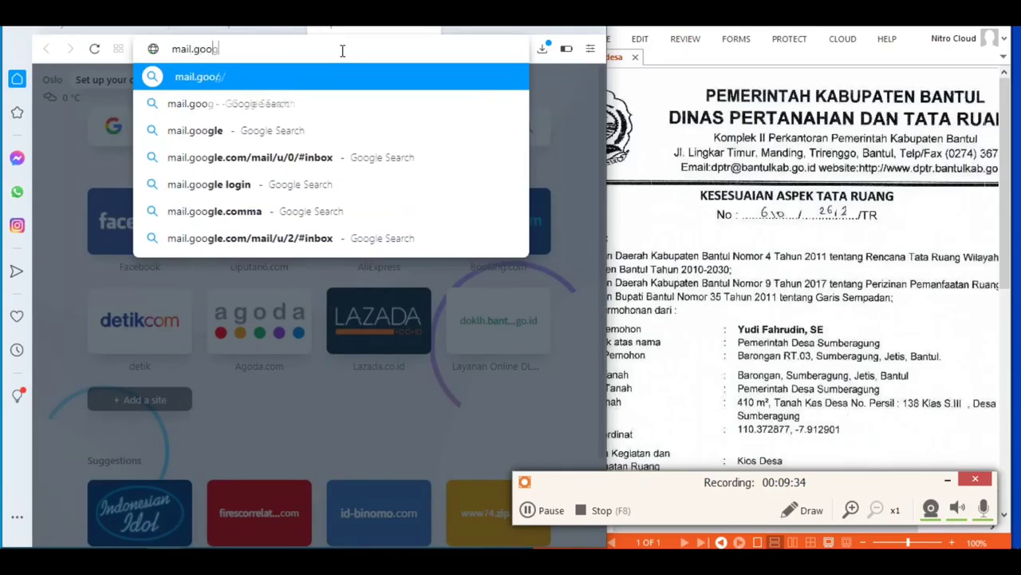
pyautogui.write('le.com')
pyautogui.press('Return')
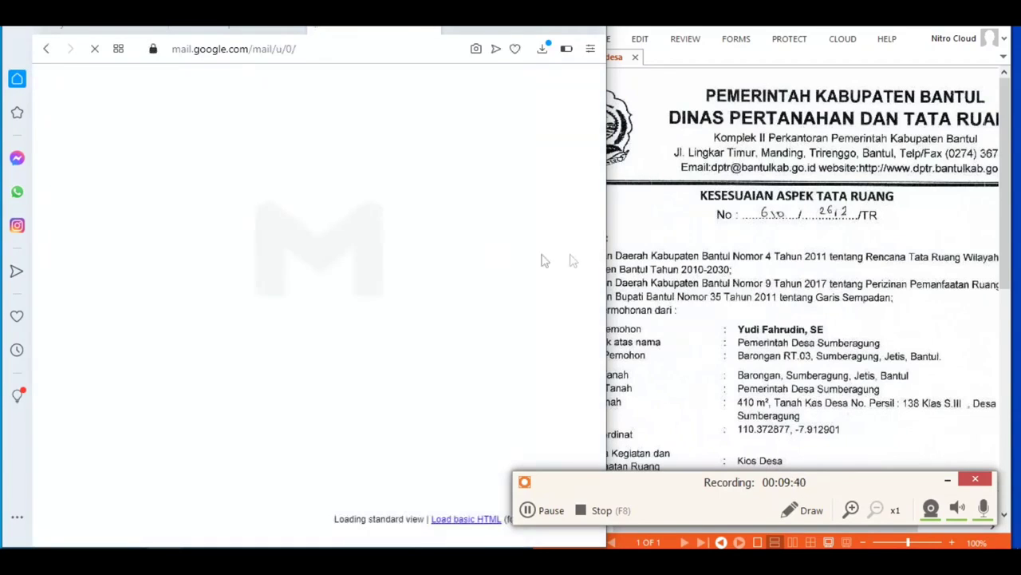
pyautogui.moveTo(606, 231); pyautogui.dragTo(1020, 230)
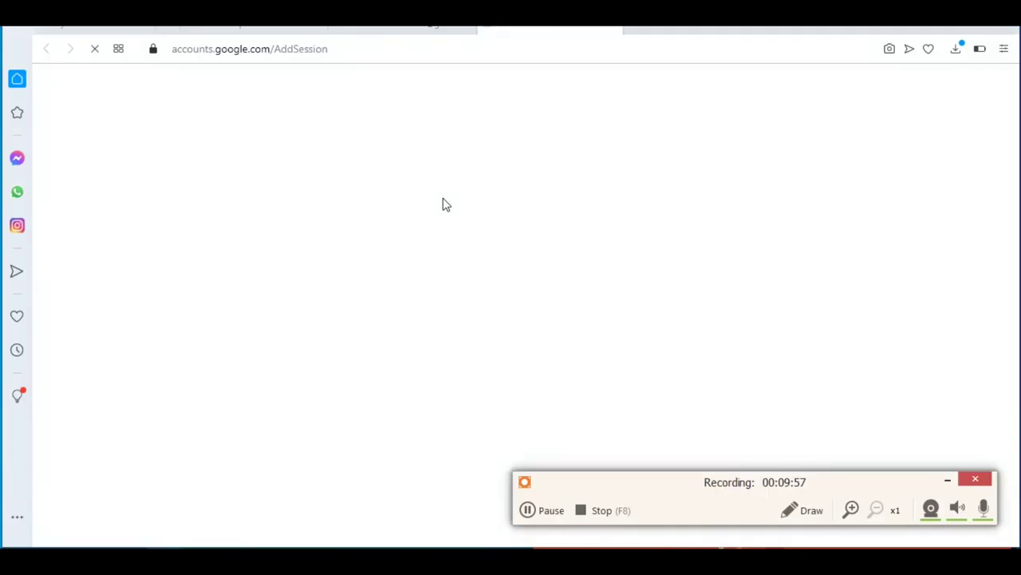
# Step: Sign in to Gmail with the registered e-mail and password, declining to save the password
pyautogui.click(518, 275)
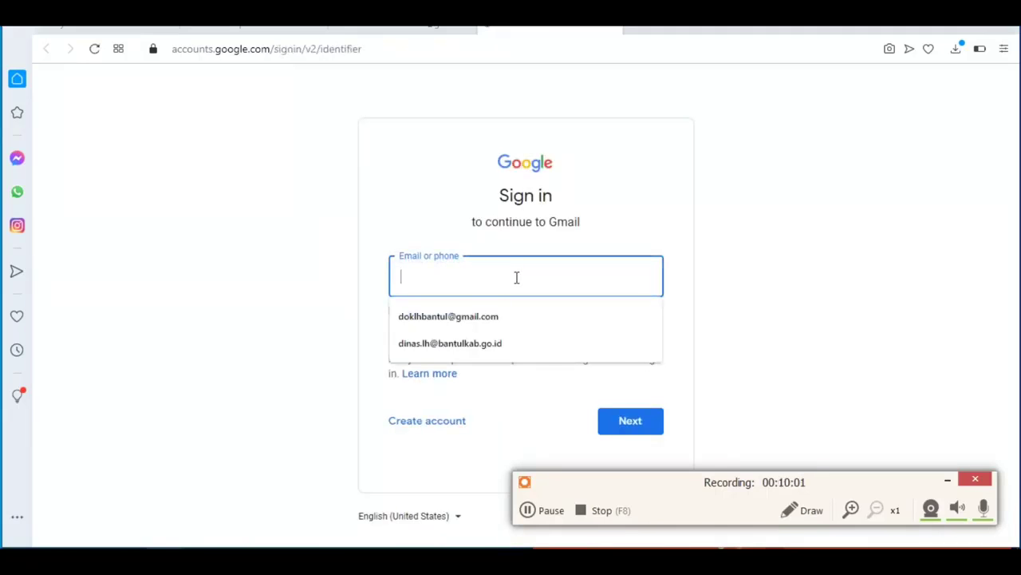
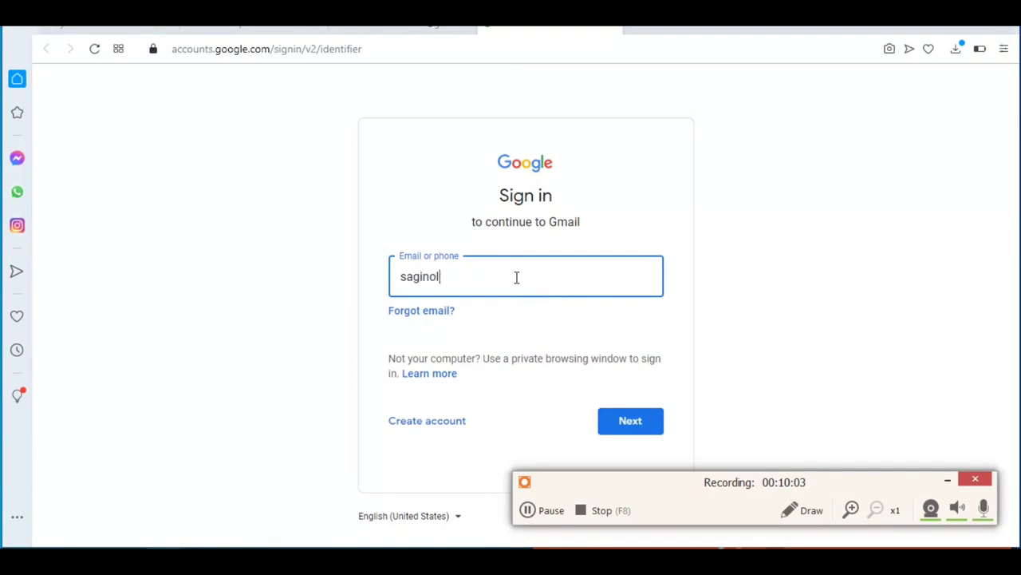
pyautogui.press('Return')
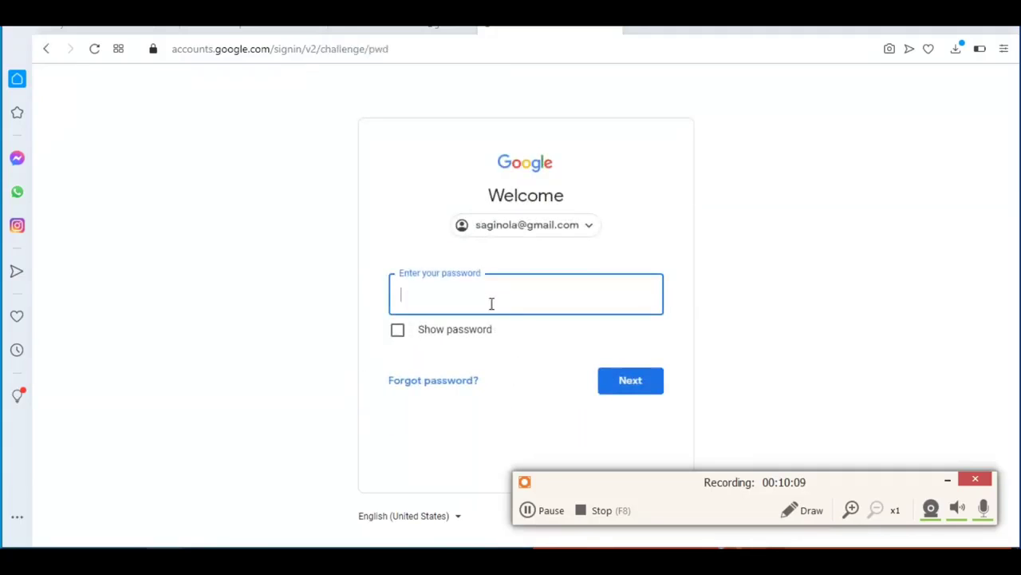
pyautogui.write('••••••••••')
pyautogui.press('Return')
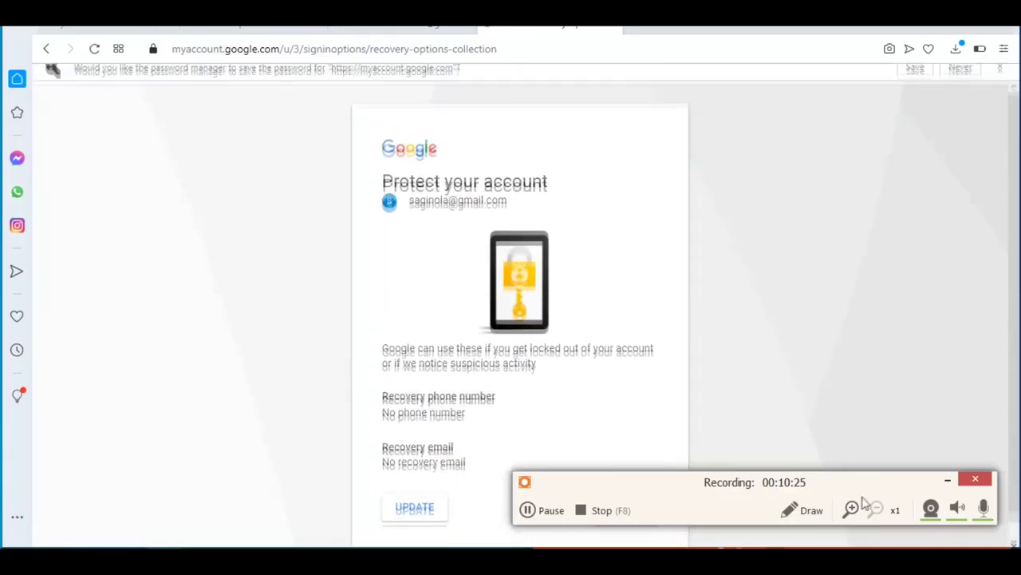
pyautogui.click(947, 479)
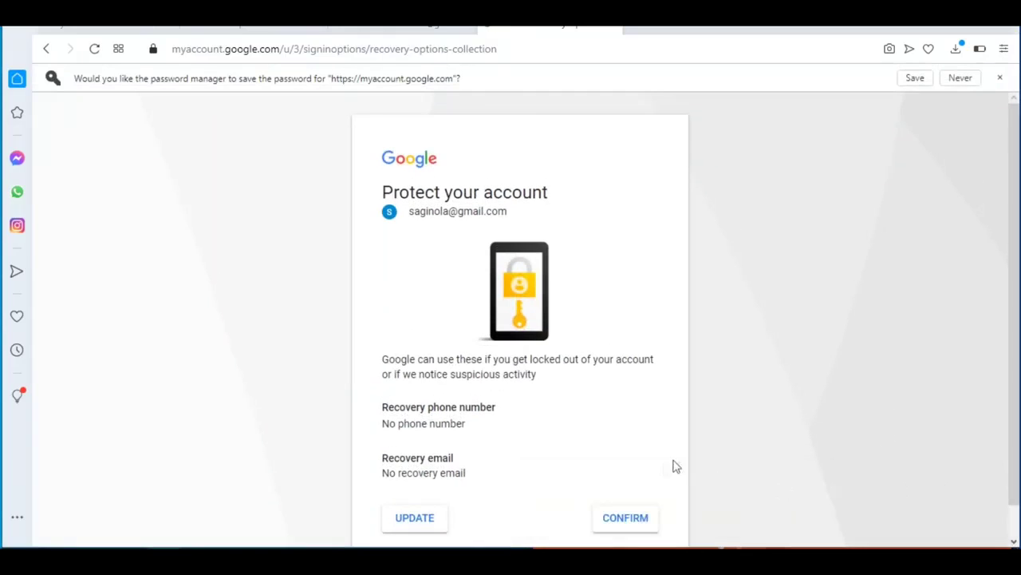
pyautogui.click(631, 520)
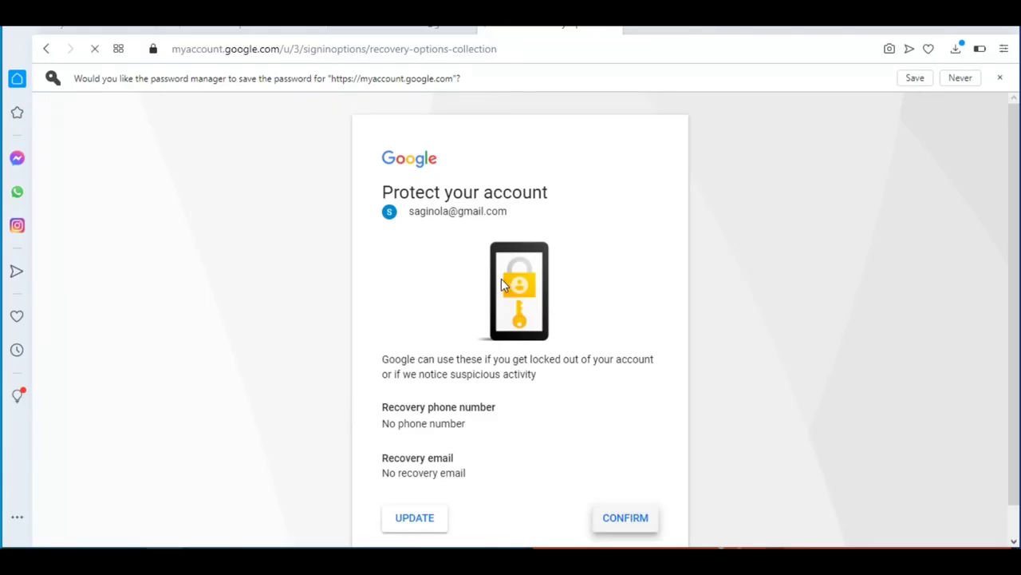
pyautogui.click(960, 83)
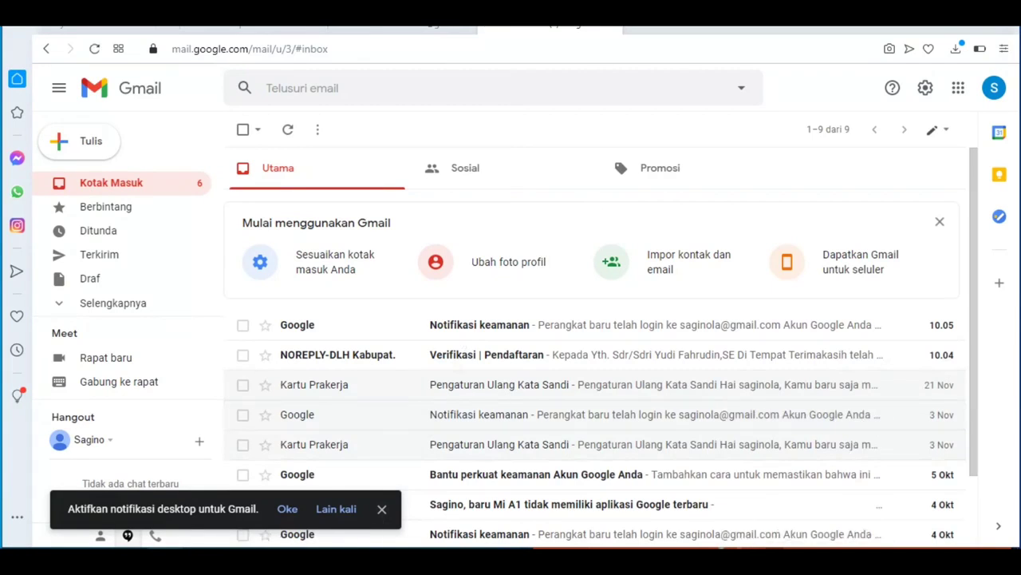
# Step: Open the 'Verifikasi | Pendaftaran' email and follow its account activation link
pyautogui.click(313, 557)
pyautogui.click(546, 515)
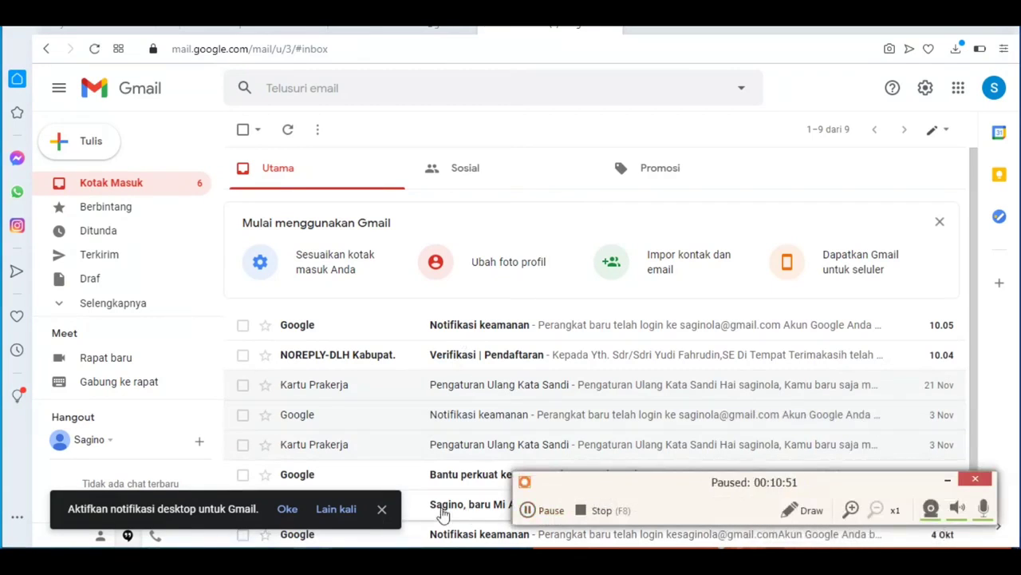
pyautogui.click(336, 360)
pyautogui.scroll(-2, 406, 289)
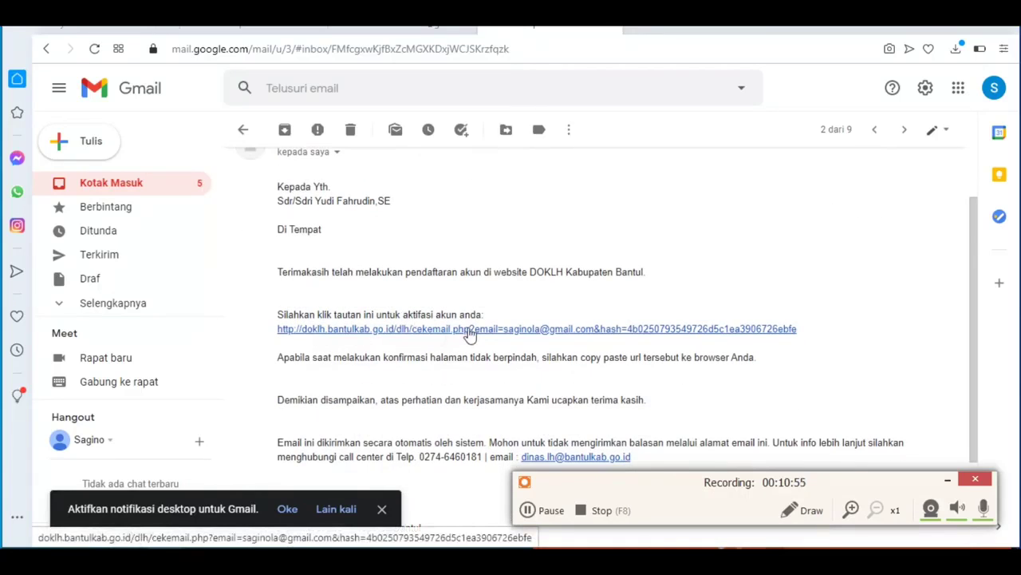
pyautogui.click(470, 330)
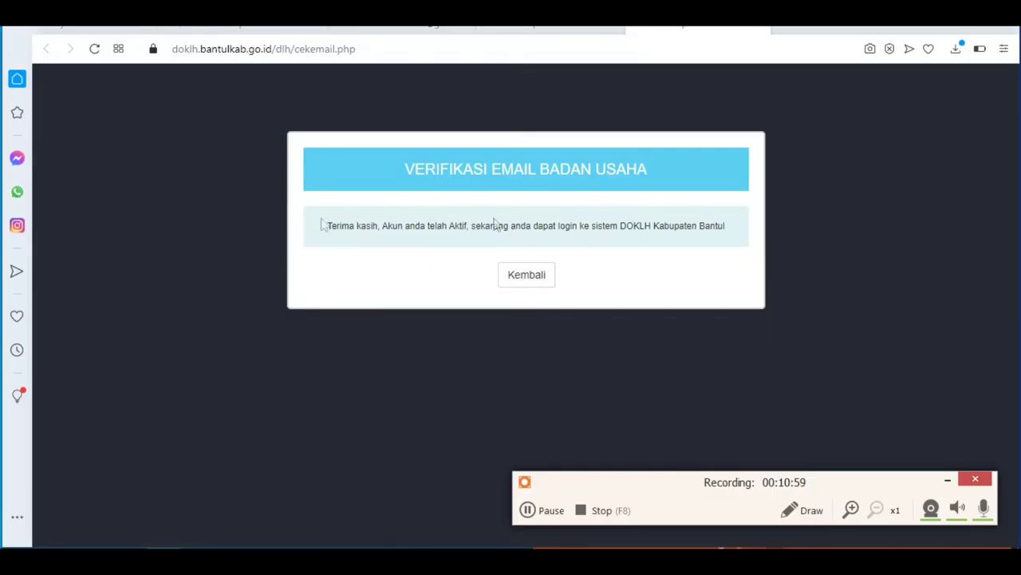
# Step: Return to the Sistem DOK LH home page and close the flowchart guide
pyautogui.click(533, 279)
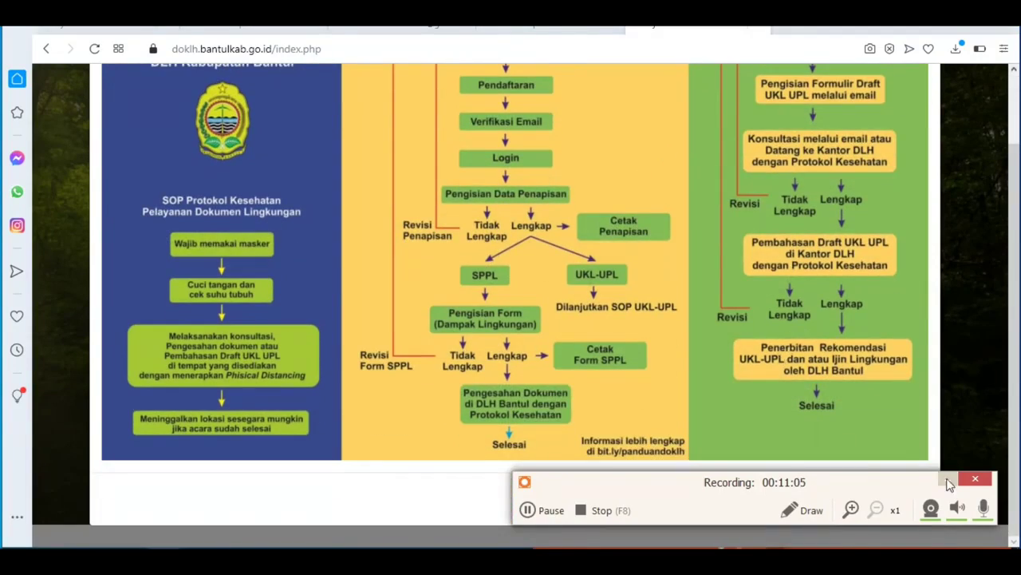
pyautogui.click(947, 480)
pyautogui.click(891, 499)
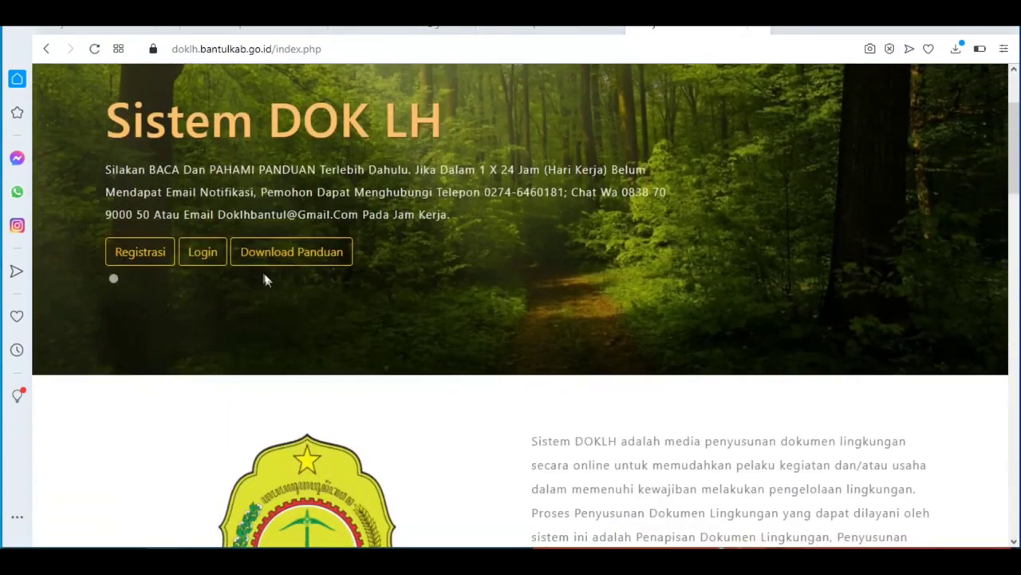
# Step: Log in to DOKLH with the new business account's username and password
pyautogui.click(205, 260)
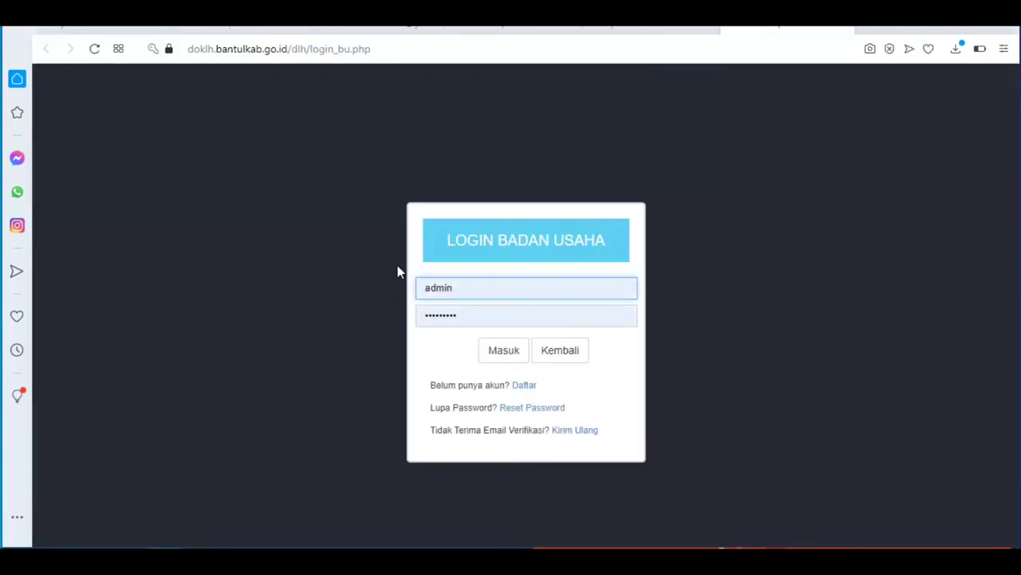
pyautogui.doubleClick(484, 287)
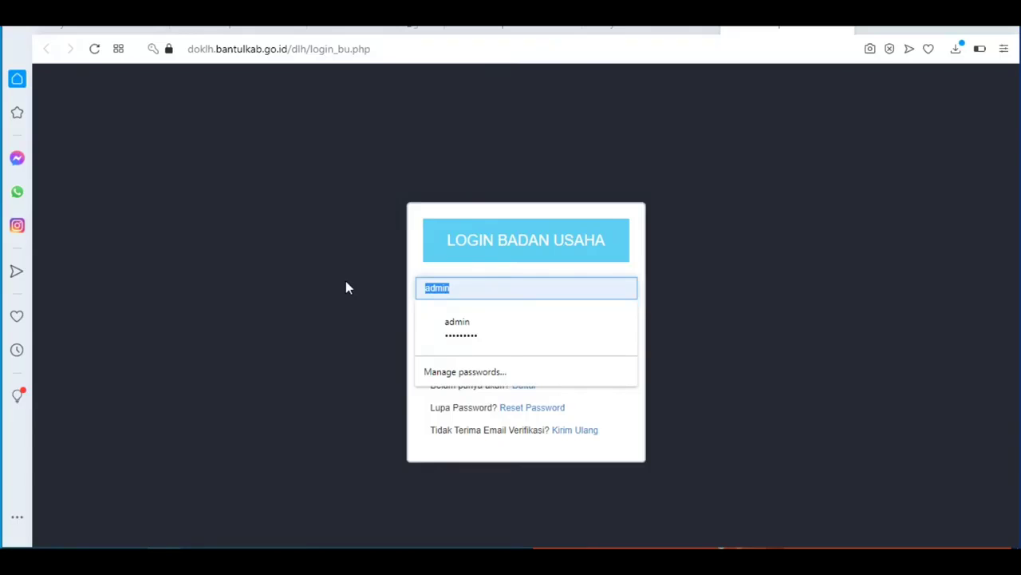
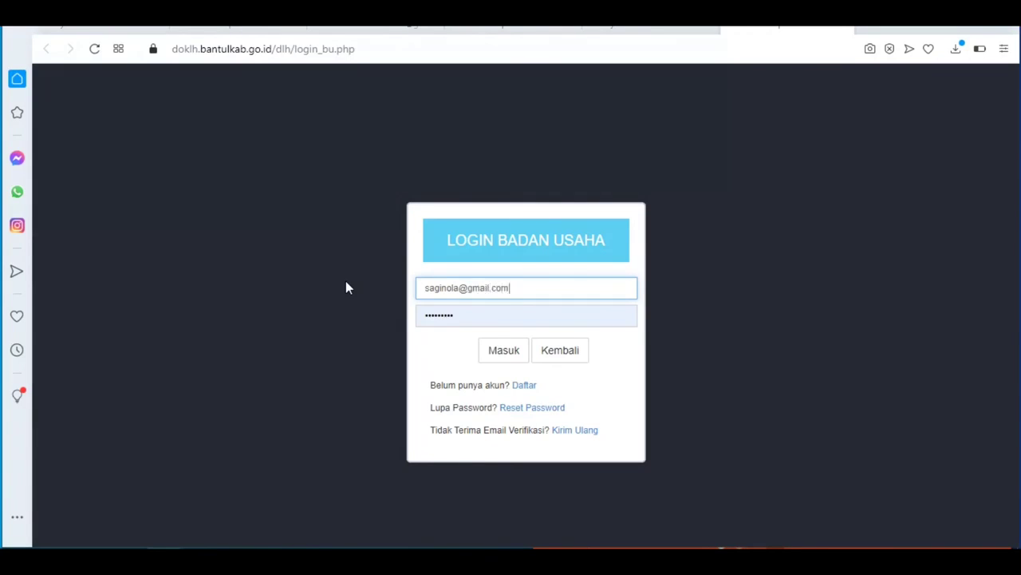
pyautogui.press('Tab')
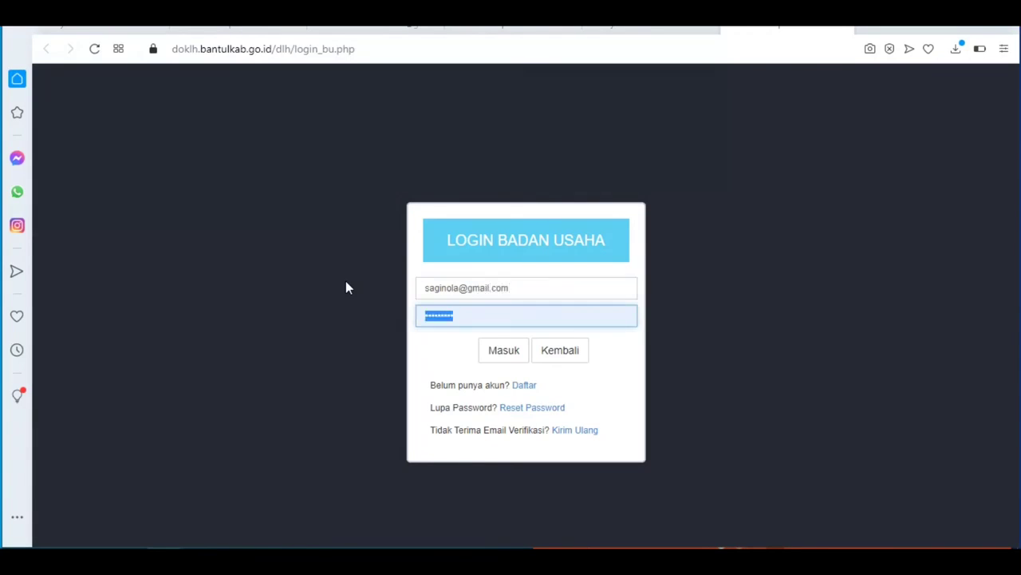
pyautogui.write('*****')
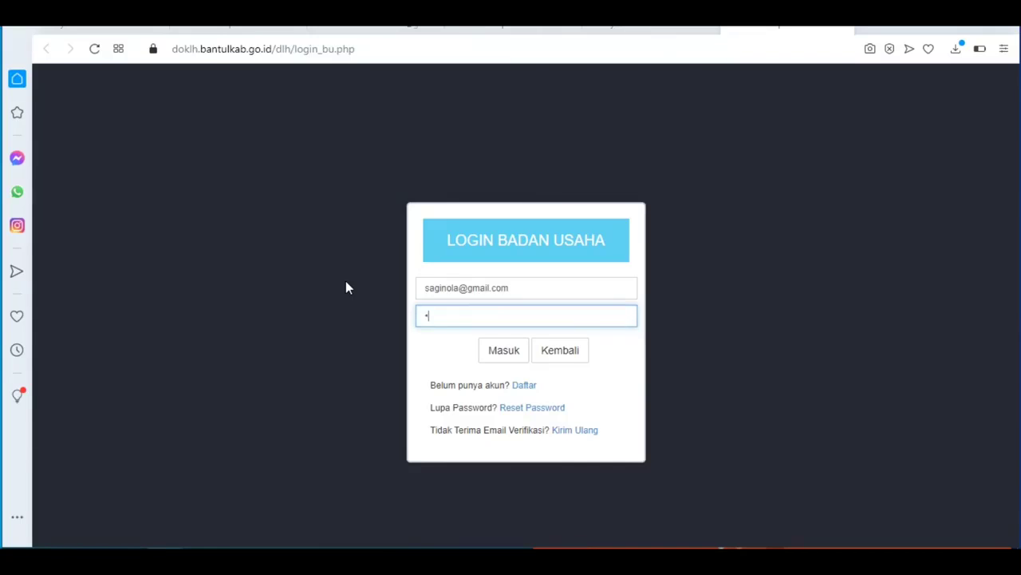
pyautogui.write('*')
pyautogui.press('Return')
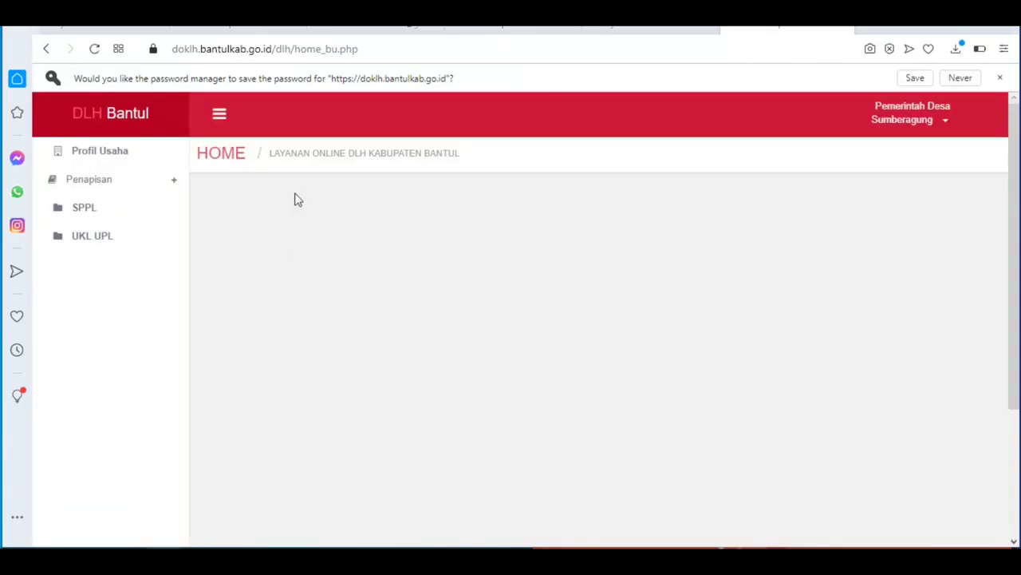
# Step: Start a new application via Penapisan > Tambah Permohonan
pyautogui.click(117, 183)
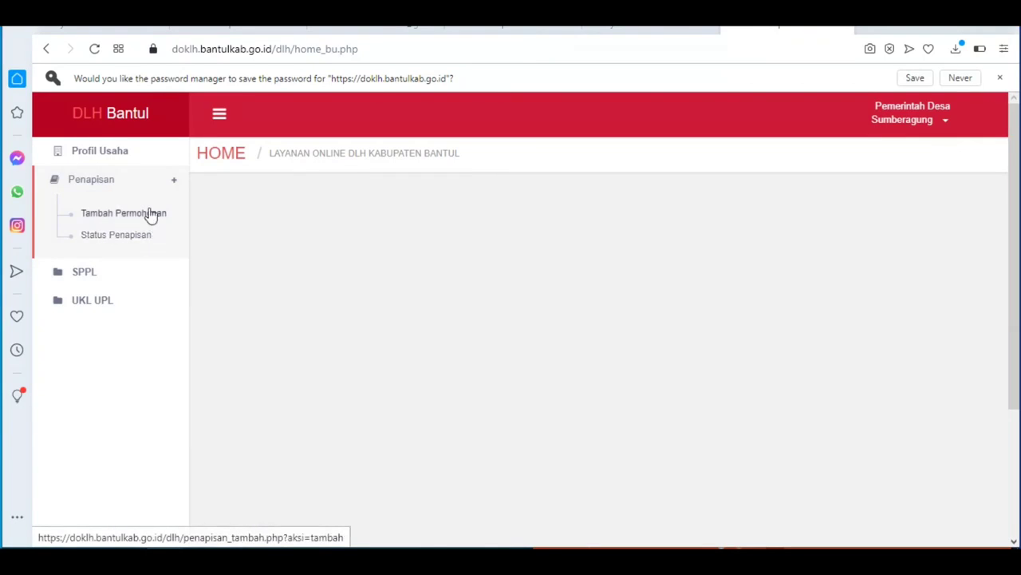
pyautogui.click(151, 216)
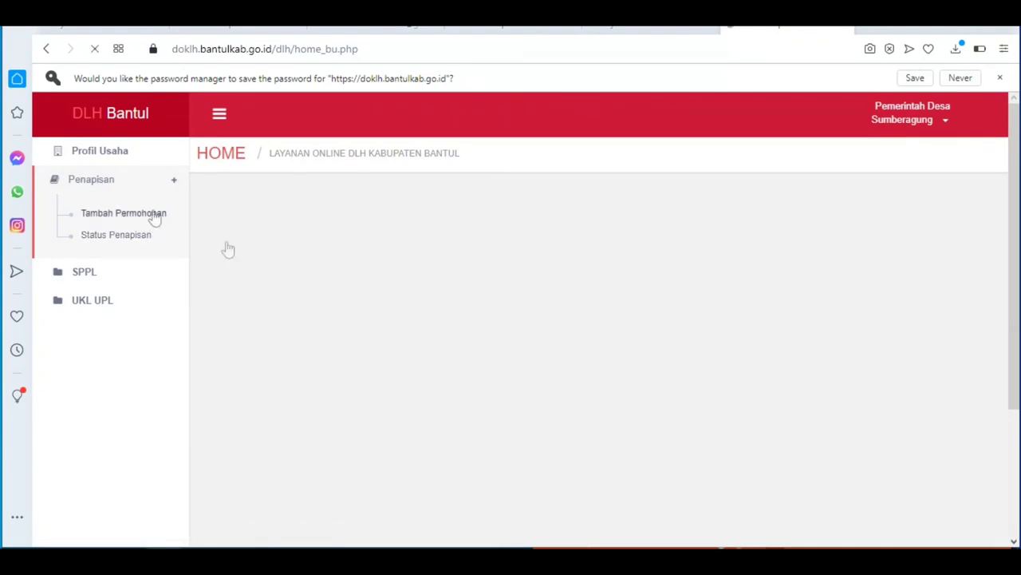
pyautogui.scroll(-3, 556, 310)
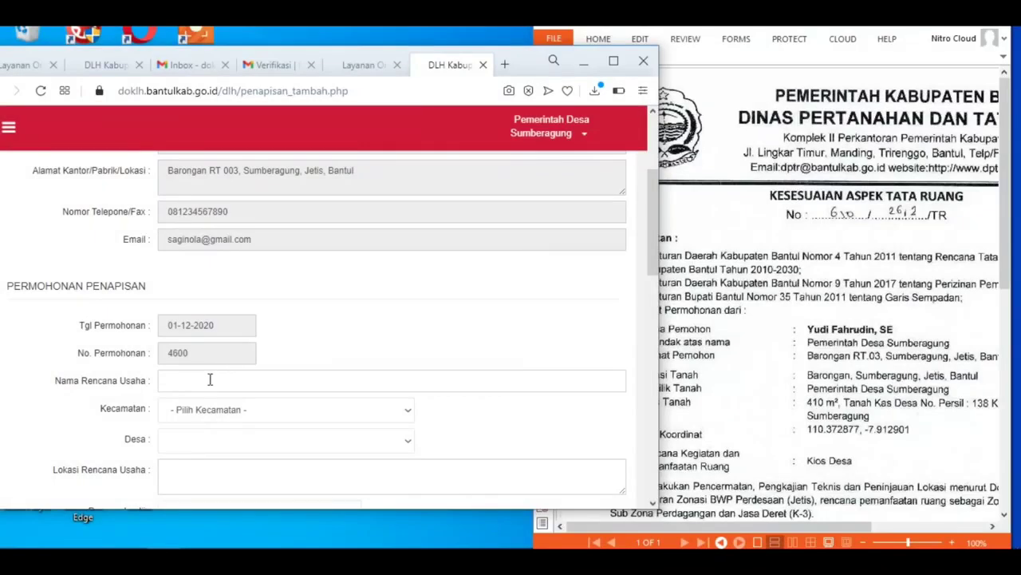
# Step: Name the plan 'Kios Desa' and choose district Jetis and village Sumberagung
pyautogui.click(209, 380)
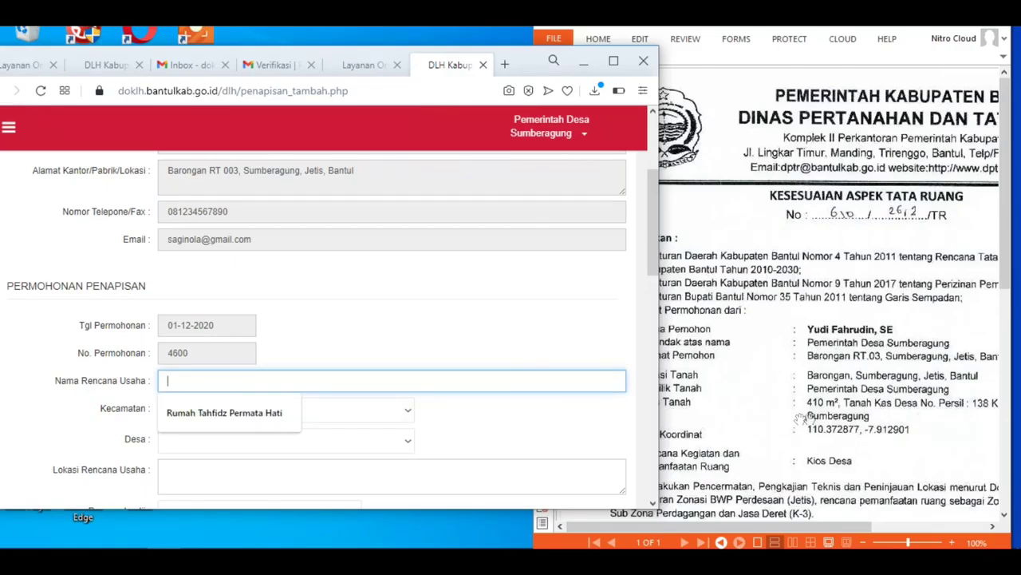
pyautogui.scroll(-1, 737, 436)
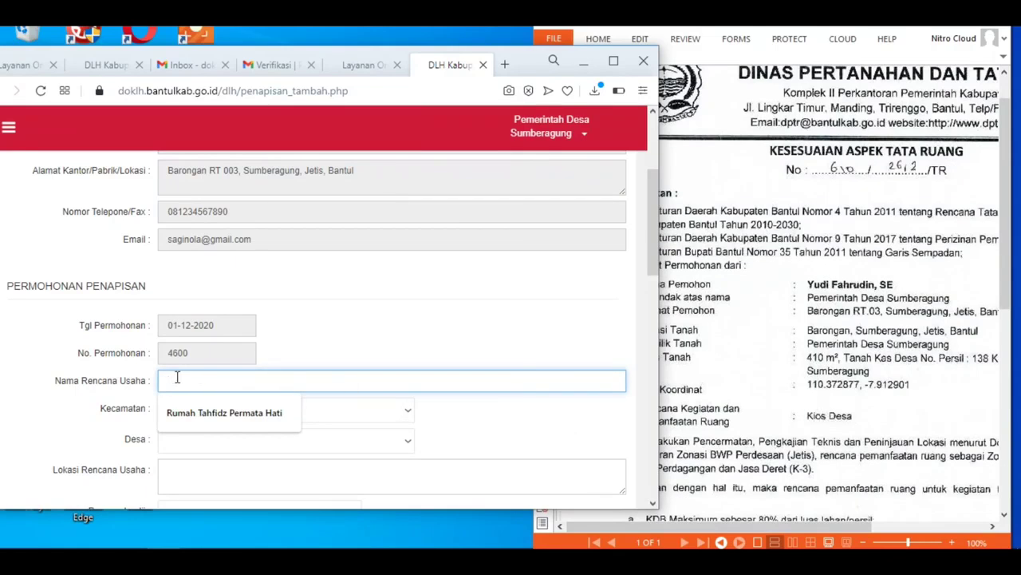
pyautogui.write('Kios Desa')
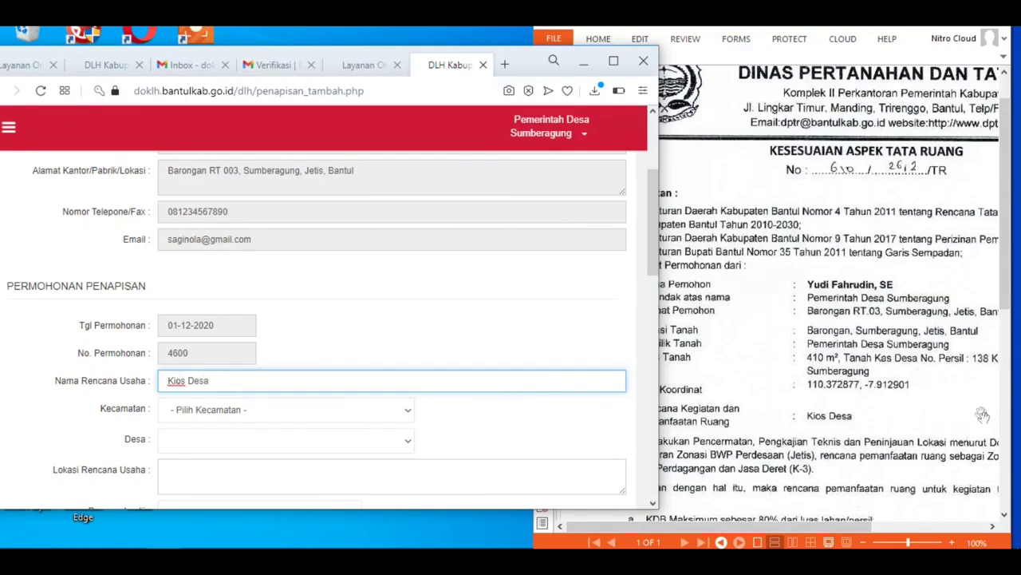
pyautogui.click(194, 409)
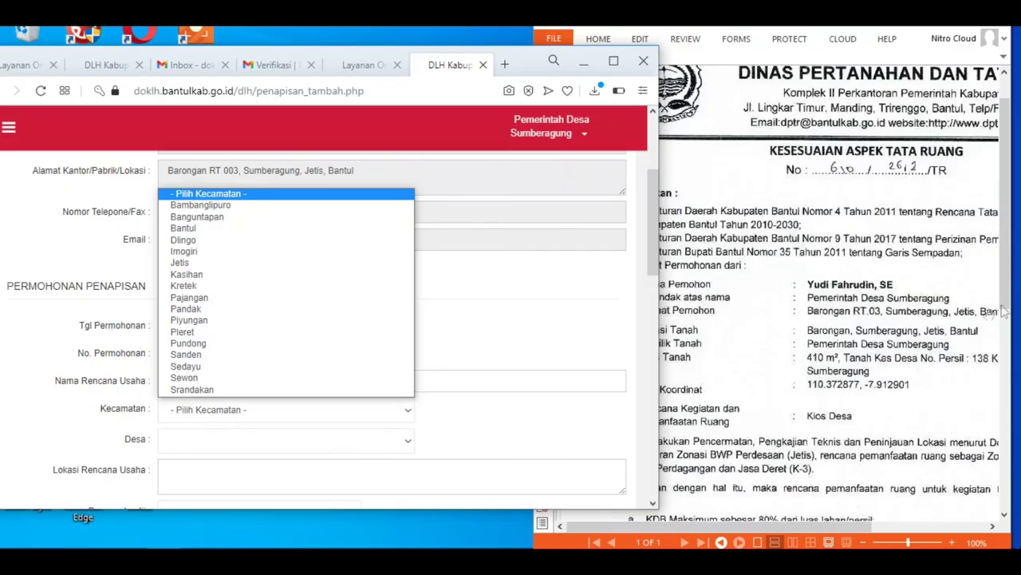
pyautogui.click(192, 262)
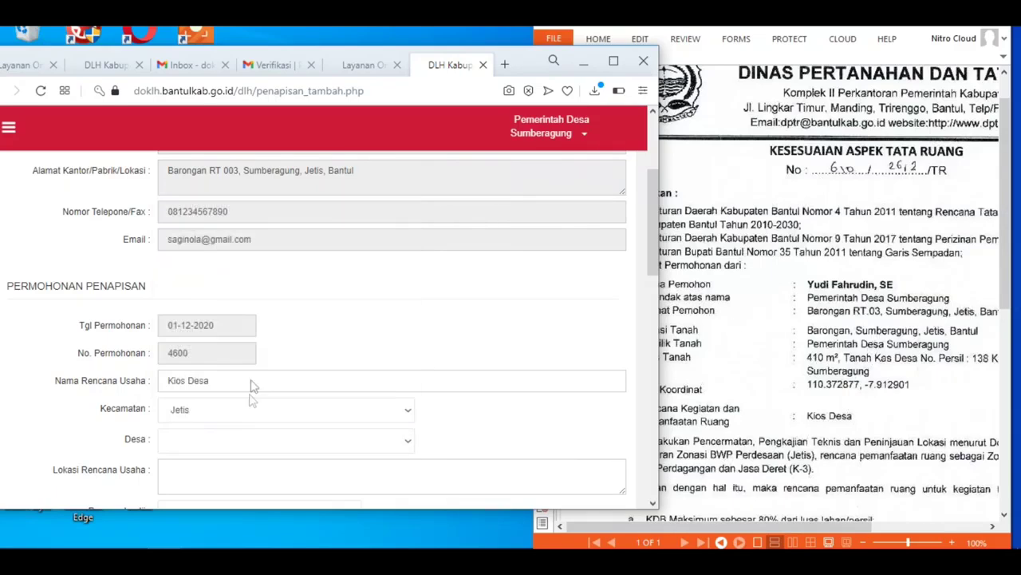
pyautogui.click(201, 440)
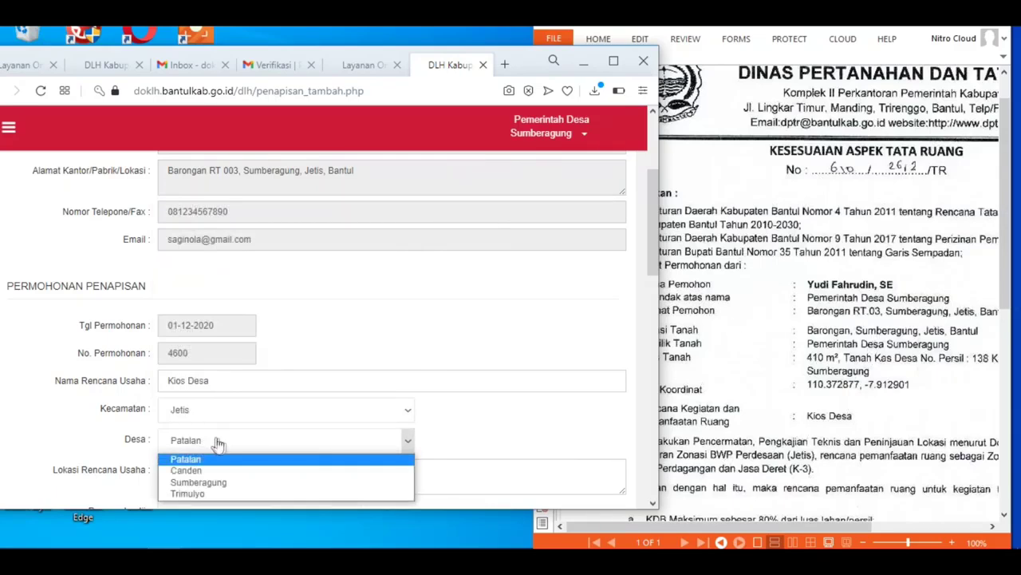
pyautogui.click(214, 488)
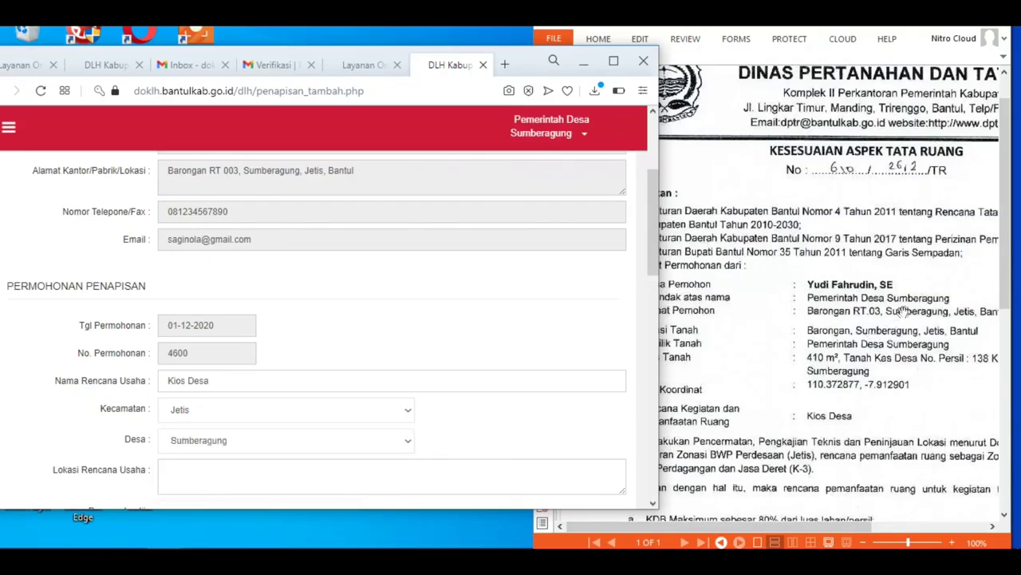
# Step: Enter the plan's location address in Lokasi Rencana Usaha
pyautogui.scroll(-1, 224, 452)
pyautogui.click(204, 401)
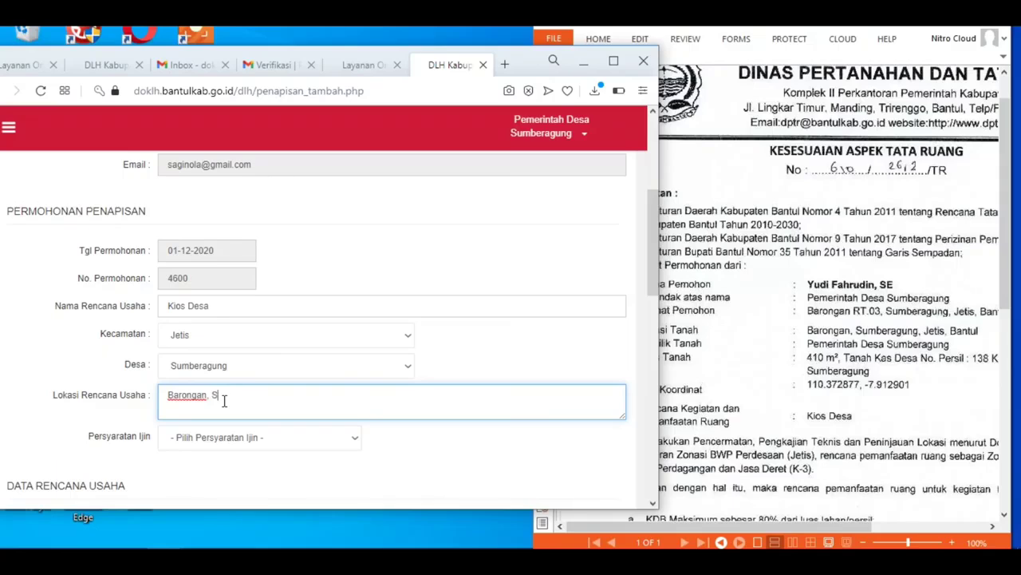
pyautogui.write('ung, Jetis, Bantul')
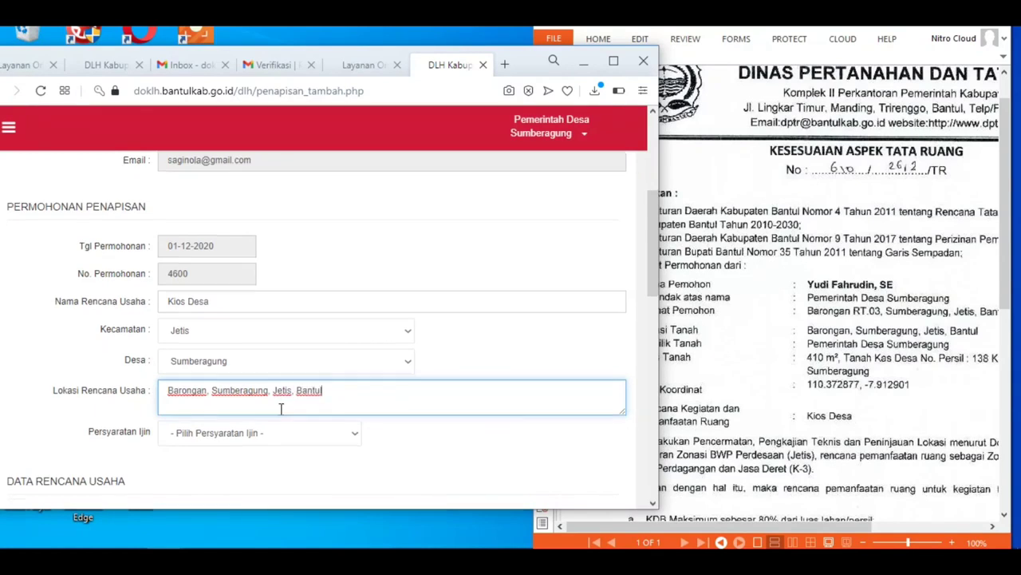
pyautogui.scroll(-2, 283, 407)
pyautogui.click(353, 287)
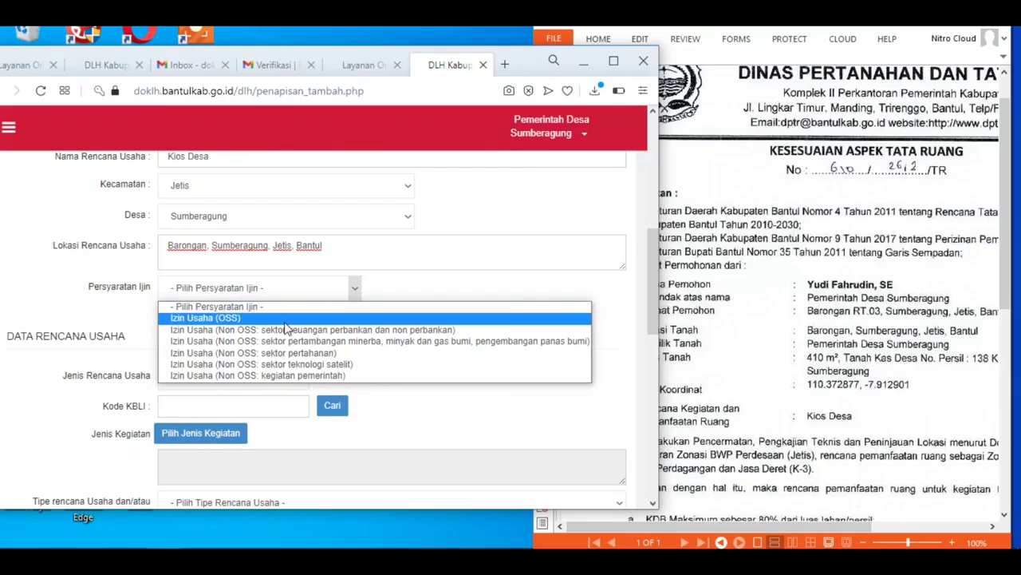
# Step: Set Persyaratan Ijin to Izin Usaha (OSS) and Jenis Rencana Usaha to Utama
pyautogui.click(268, 320)
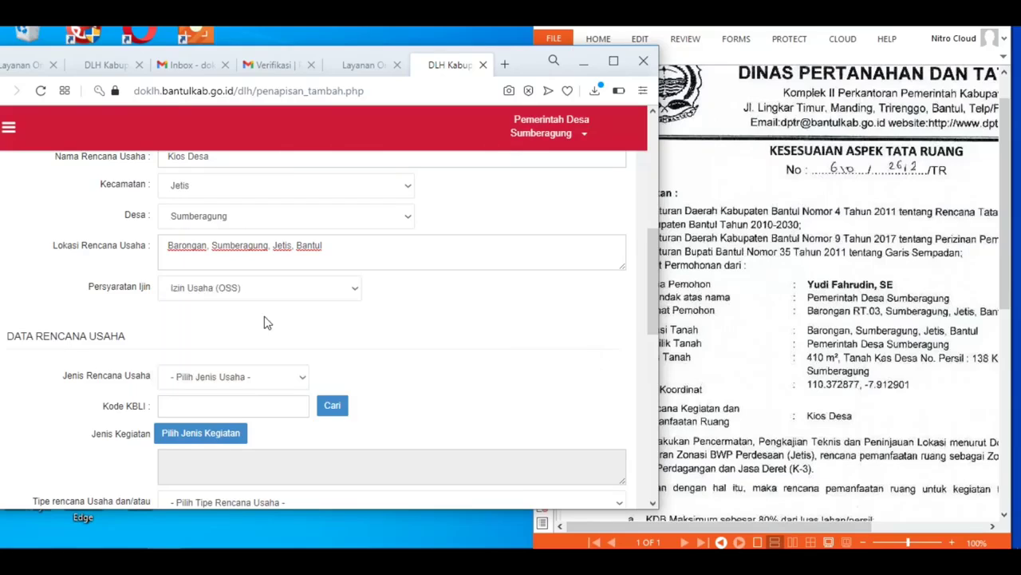
pyautogui.click(327, 293)
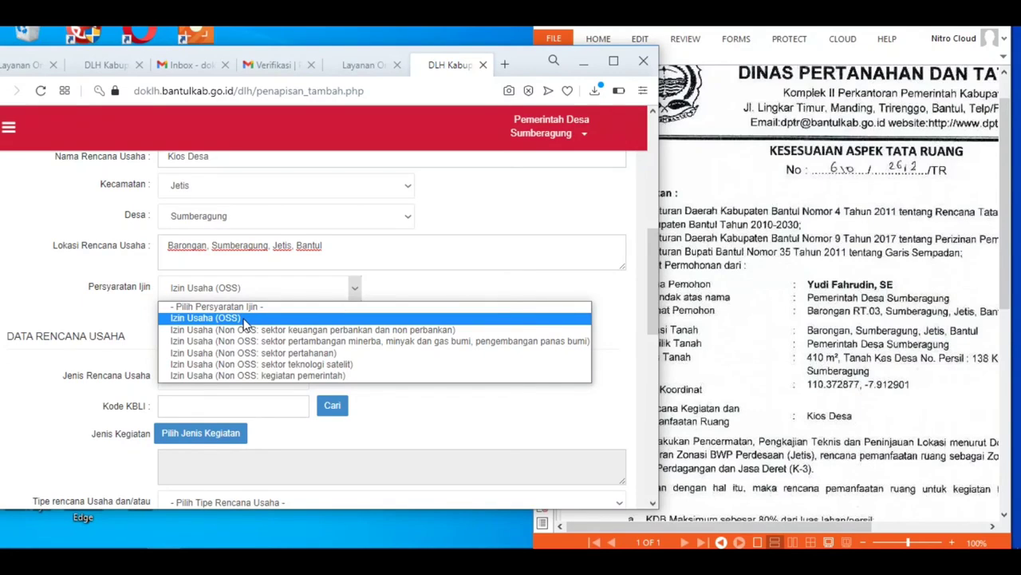
pyautogui.click(245, 322)
pyautogui.click(270, 380)
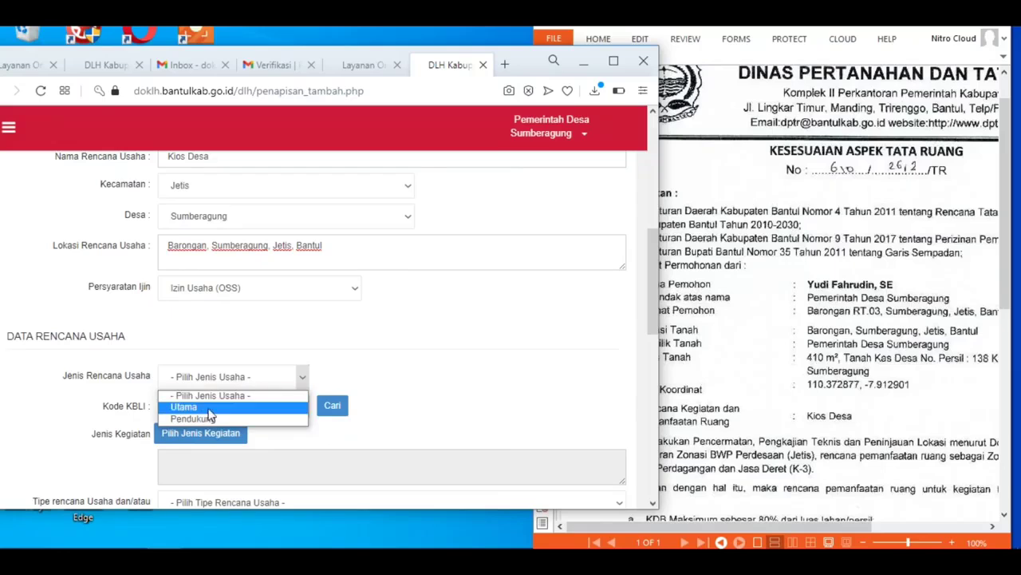
pyautogui.click(210, 407)
pyautogui.scroll(-2, 427, 163)
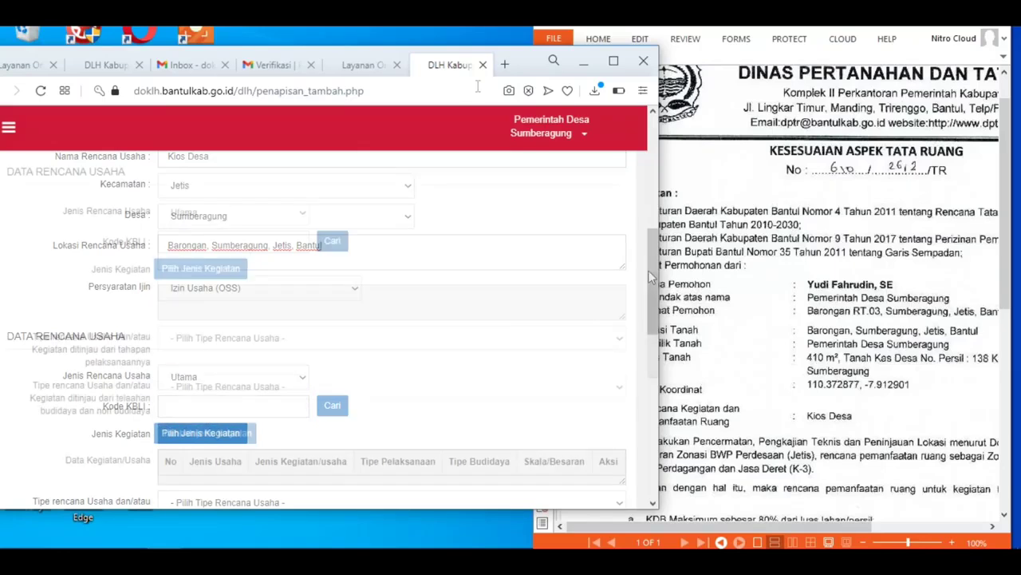
pyautogui.click(232, 272)
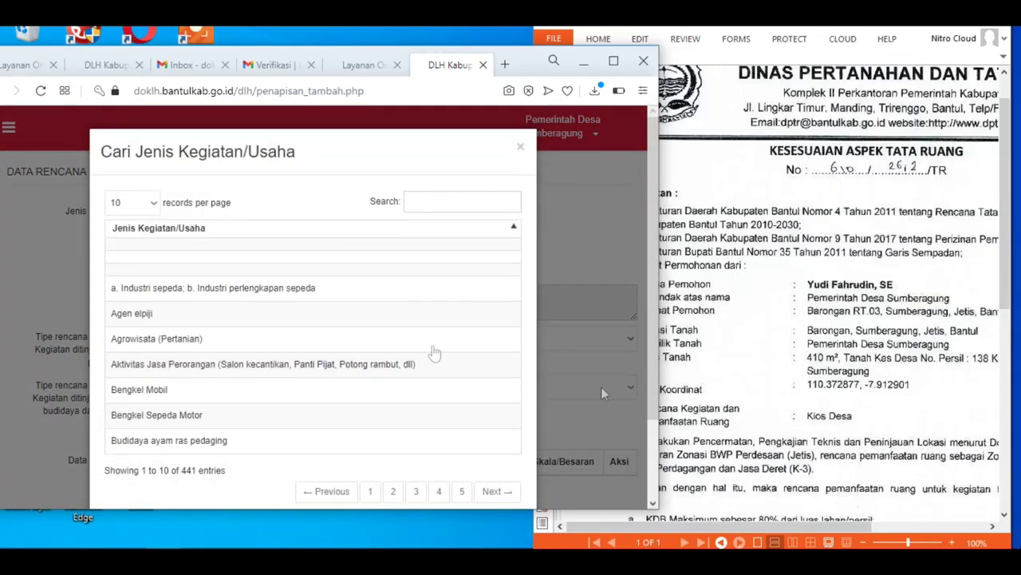
# Step: Search 'kios' and pick Pusat Pertokoan (toko/kios atau ruko > 1 unit); Mall
pyautogui.click(438, 200)
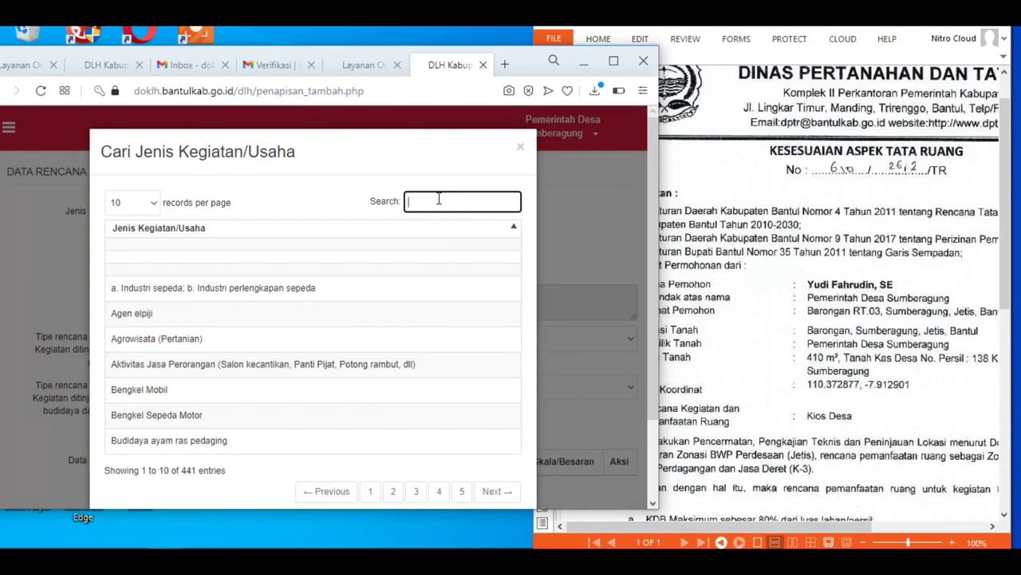
pyautogui.write('kio')
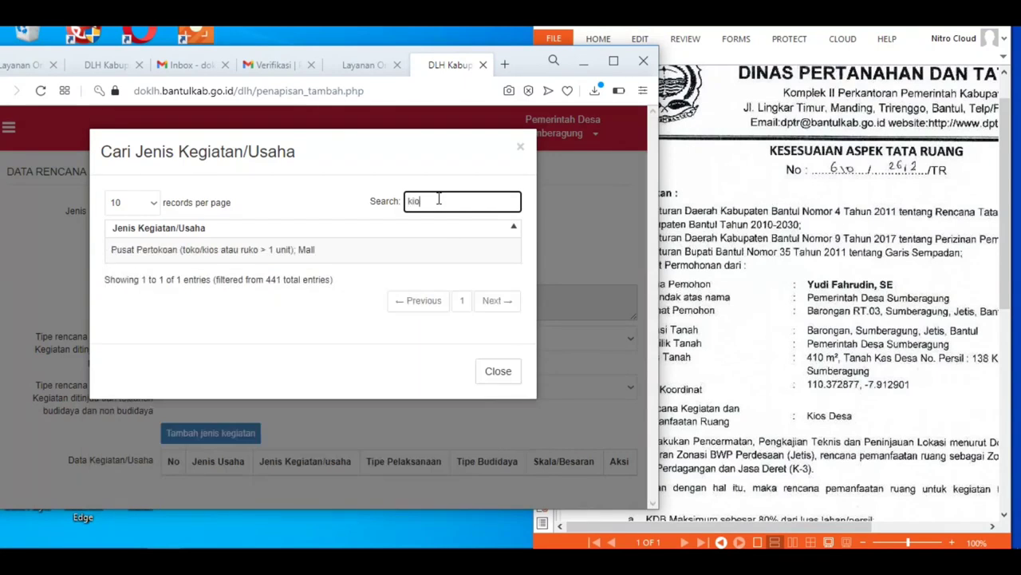
pyautogui.write('s')
pyautogui.click(229, 255)
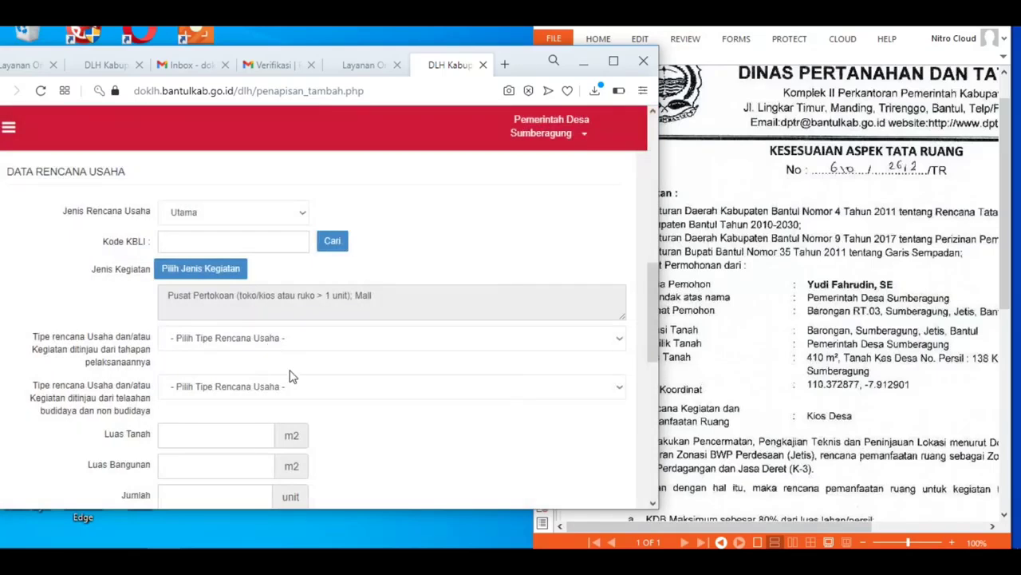
pyautogui.scroll(-1, 290, 376)
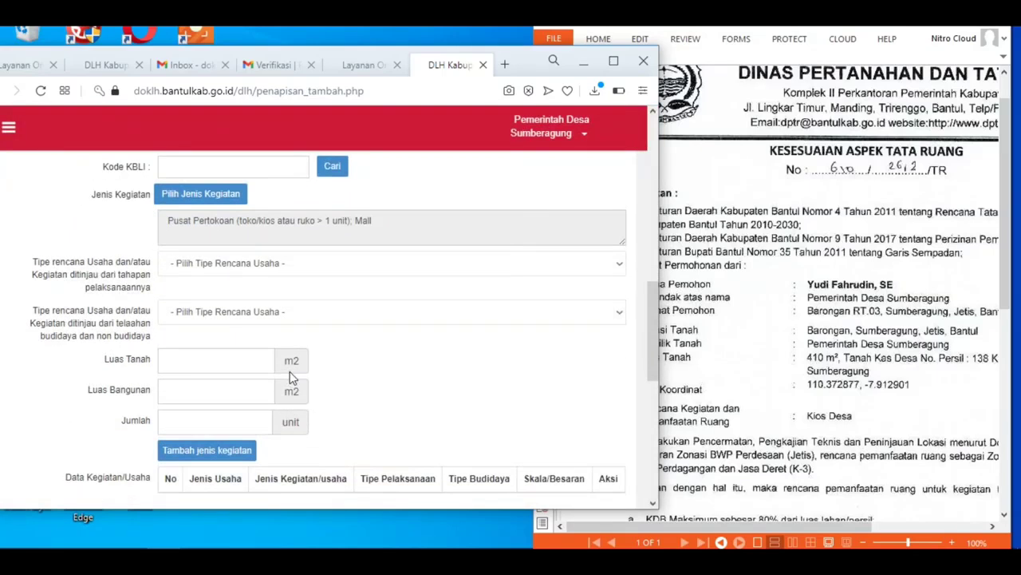
# Step: Set the types to Operasional (belum memiliki izin) and Non Budidaya (perdagangan)
pyautogui.click(340, 264)
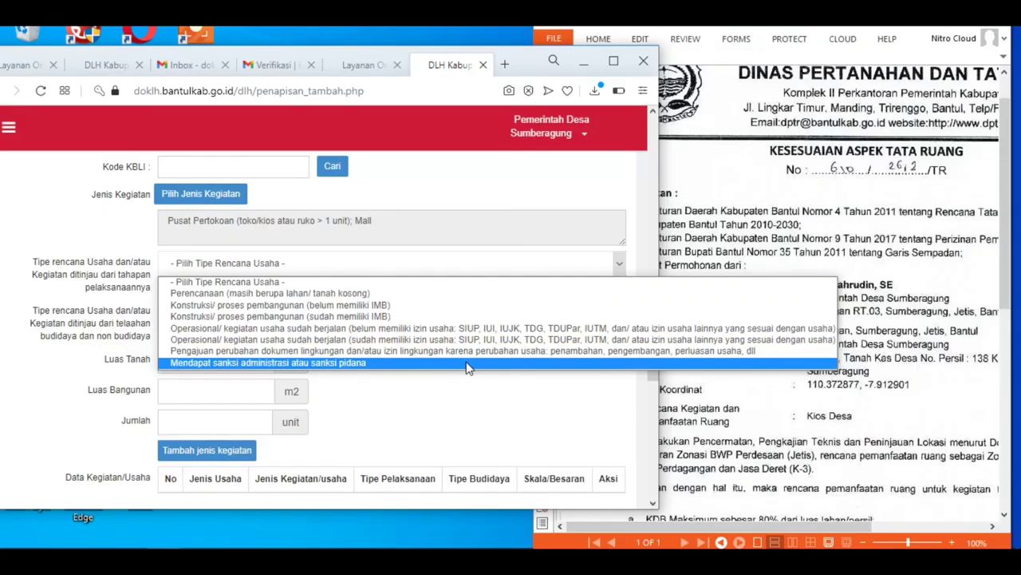
pyautogui.click(413, 332)
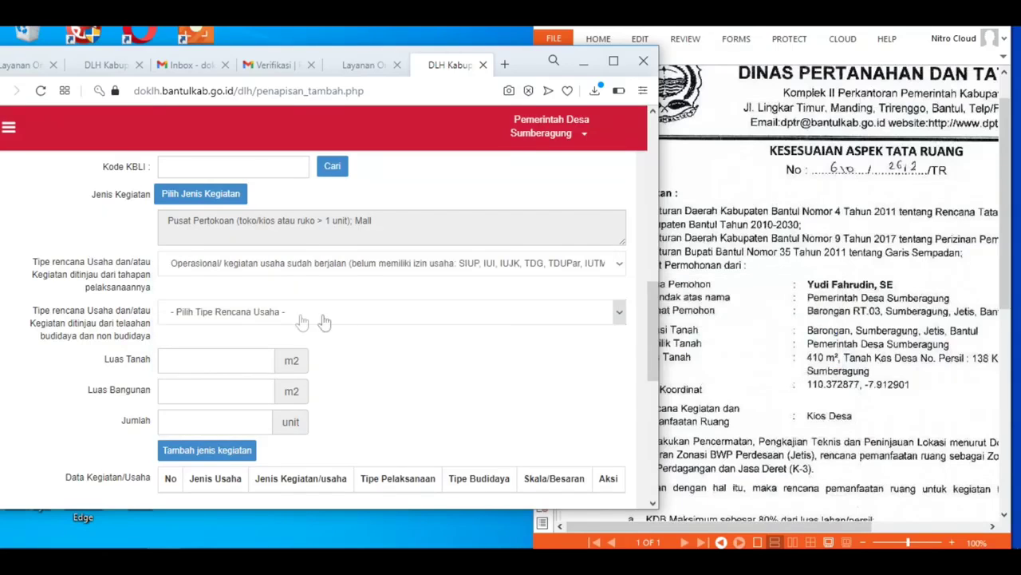
pyautogui.click(252, 316)
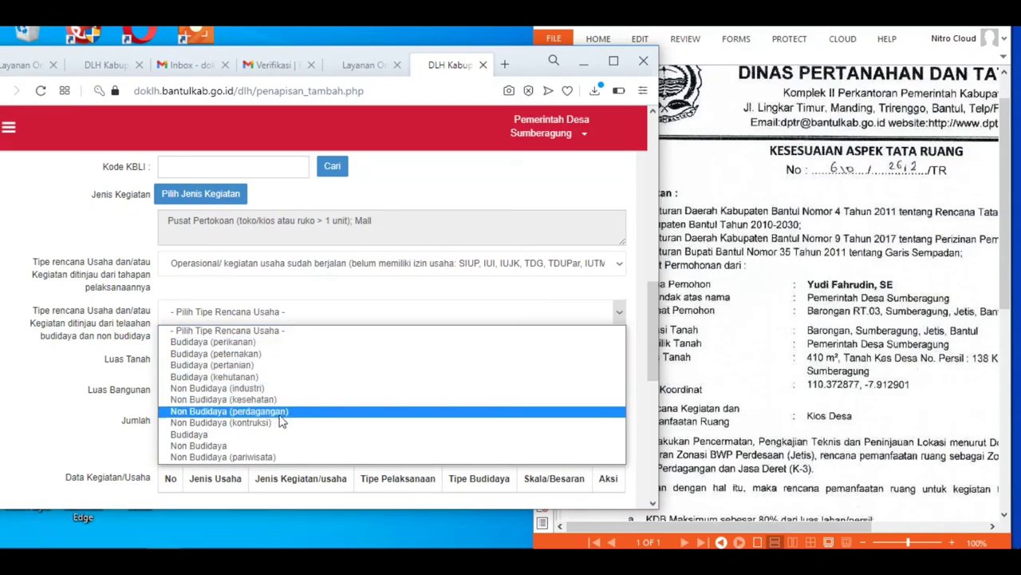
pyautogui.click(281, 413)
# Step: Enter land area 410 m2 and building area 122 m2
pyautogui.click(202, 358)
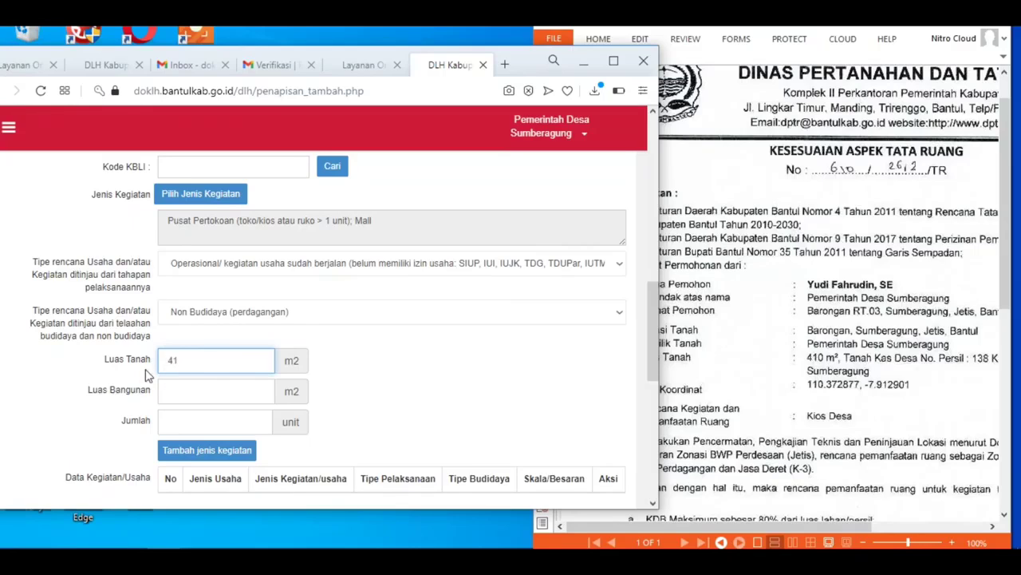
pyautogui.write('410')
pyautogui.click(182, 395)
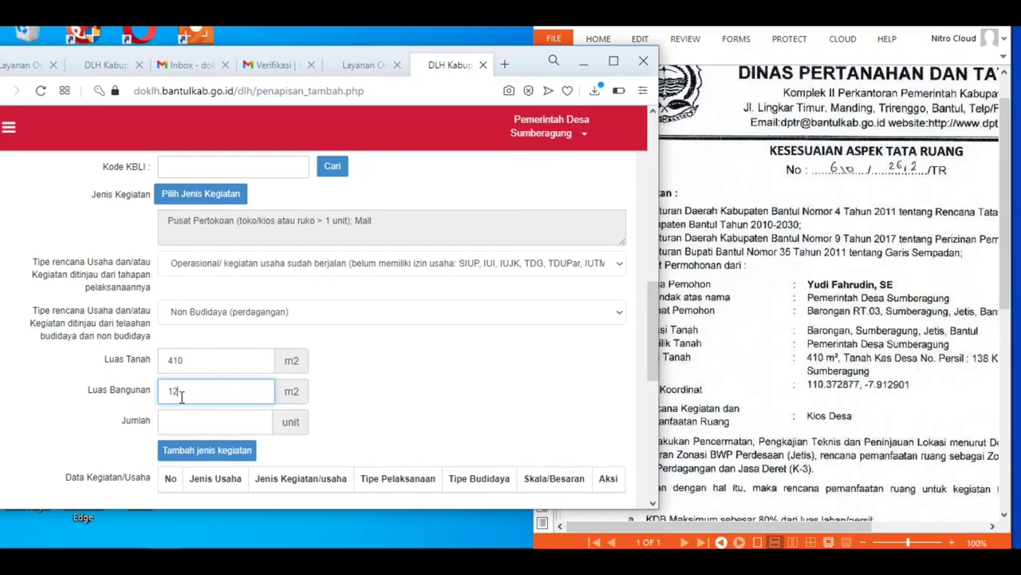
pyautogui.write('122')
pyautogui.click(185, 420)
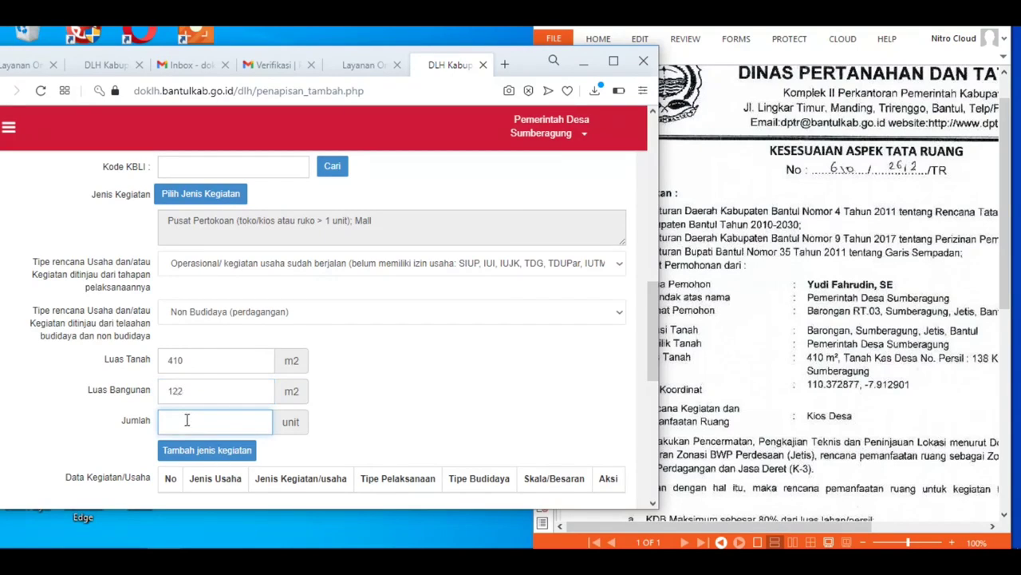
# Step: Add the Pusat Pertokoan row (4 units, 122 m2 building, 410 m2 land) and widen the view
pyautogui.click(225, 457)
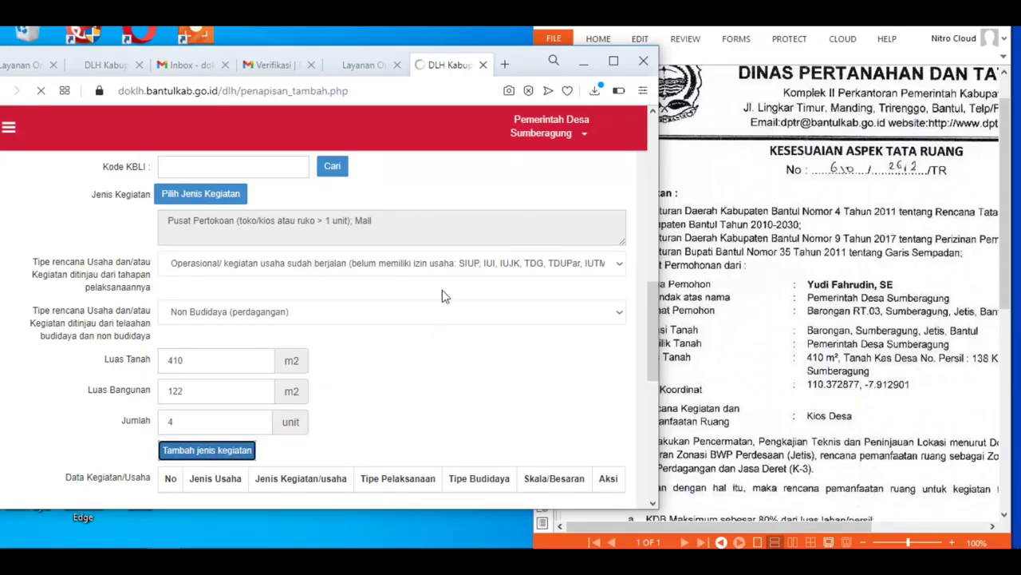
pyautogui.scroll(-1, 634, 202)
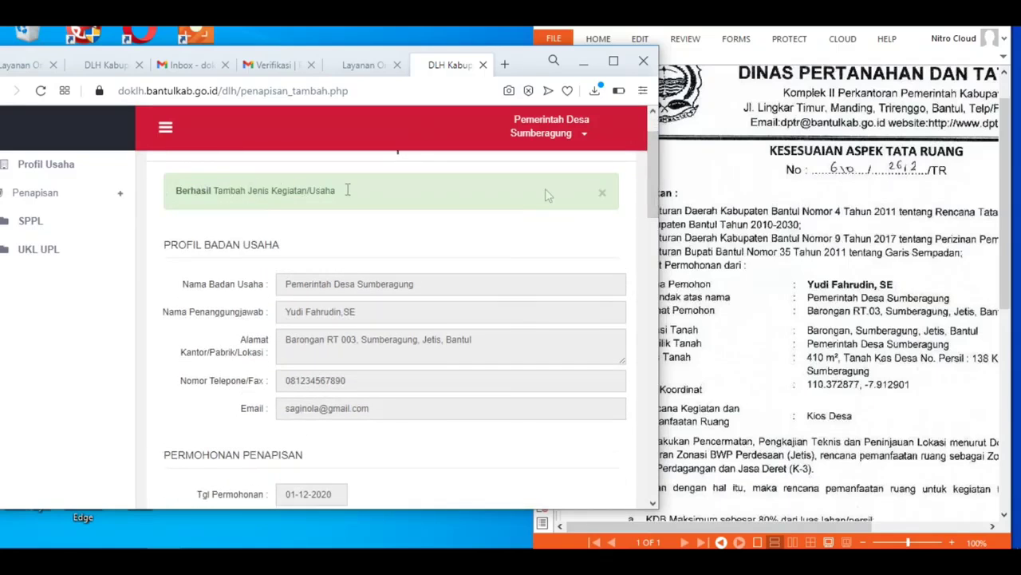
pyautogui.moveTo(658, 192); pyautogui.dragTo(653, 356)
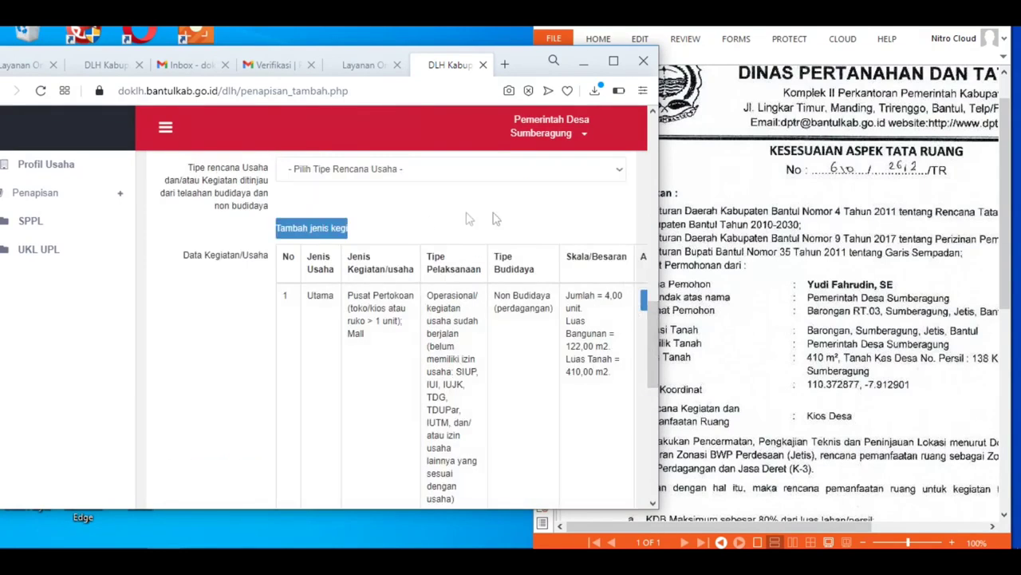
pyautogui.moveTo(659, 214); pyautogui.dragTo(738, 217)
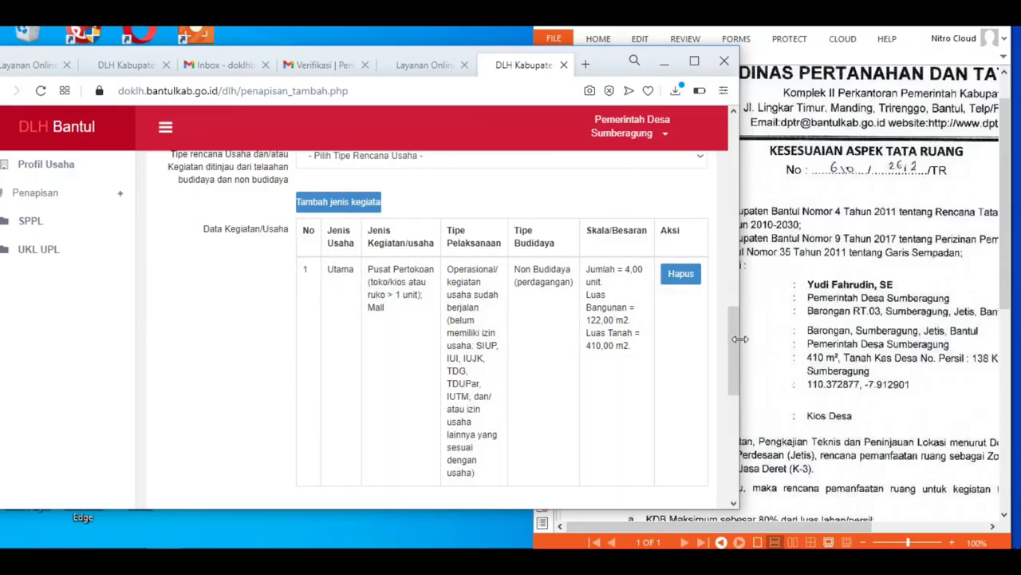
pyautogui.moveTo(734, 338); pyautogui.dragTo(728, 418)
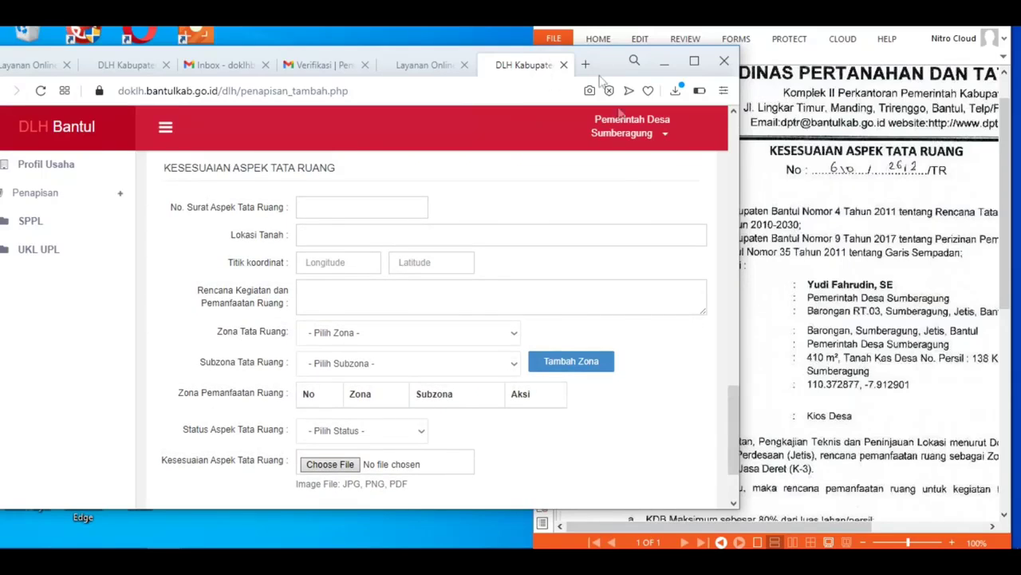
# Step: Narrow the browser beside the spatial-plan letter PDF so both stay readable
pyautogui.moveTo(739, 227); pyautogui.dragTo(723, 224)
pyautogui.click(820, 198)
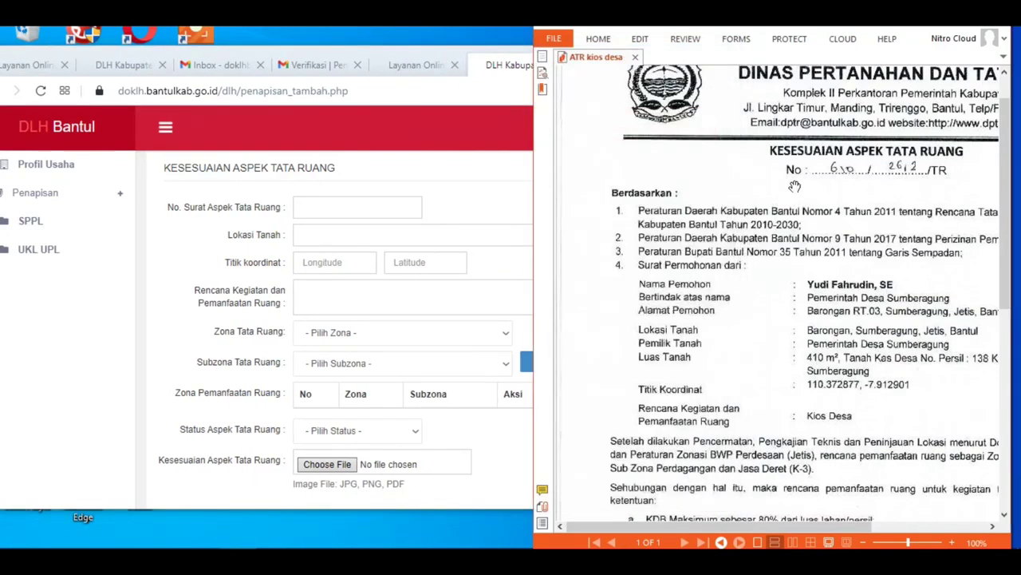
pyautogui.click(169, 128)
pyautogui.moveTo(725, 289); pyautogui.dragTo(628, 285)
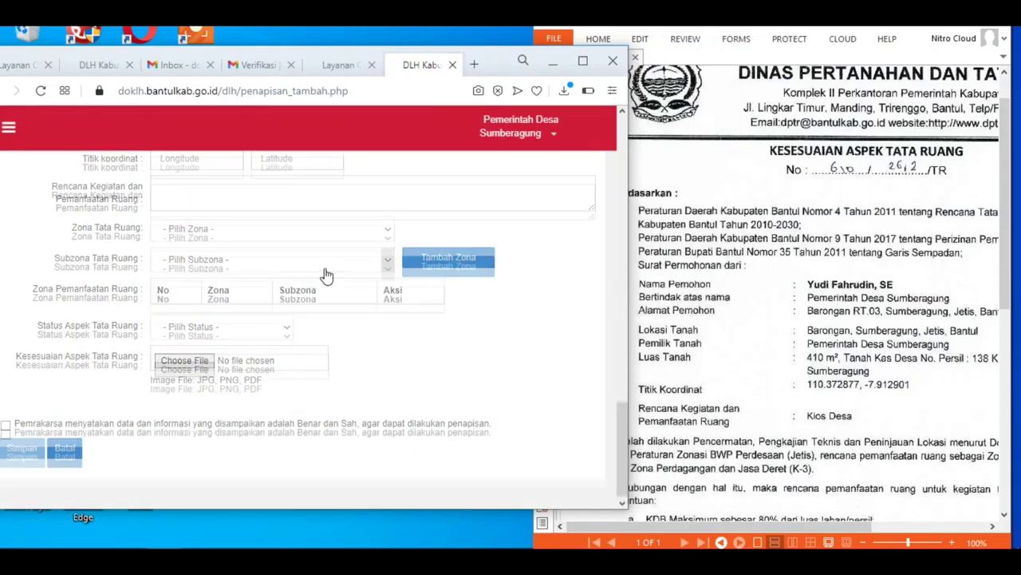
pyautogui.scroll(2, 326, 268)
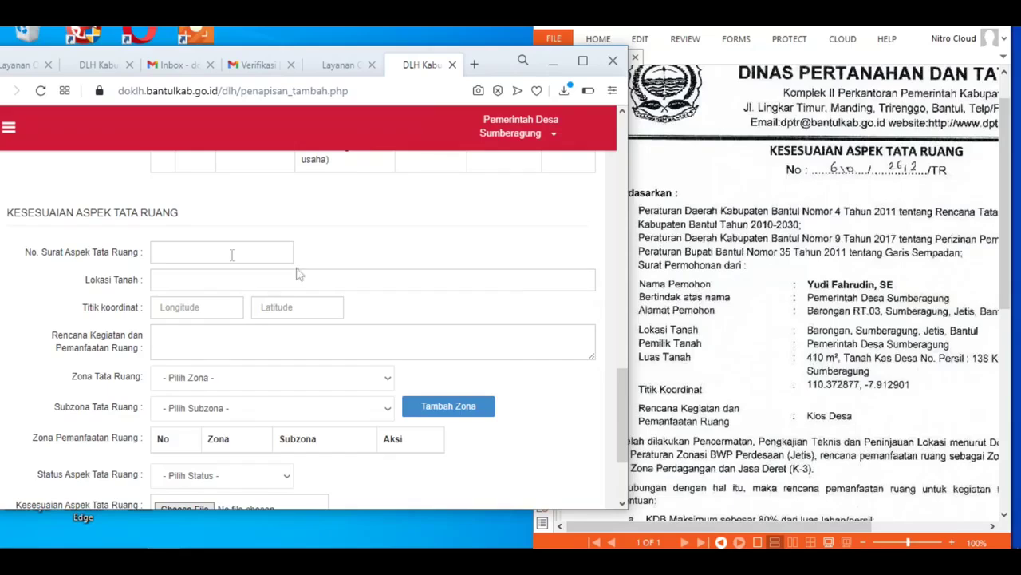
# Step: Enter letter number 650/2612/TR and land location Barongan, Sumberagung, Jetis, Bantul
pyautogui.click(178, 250)
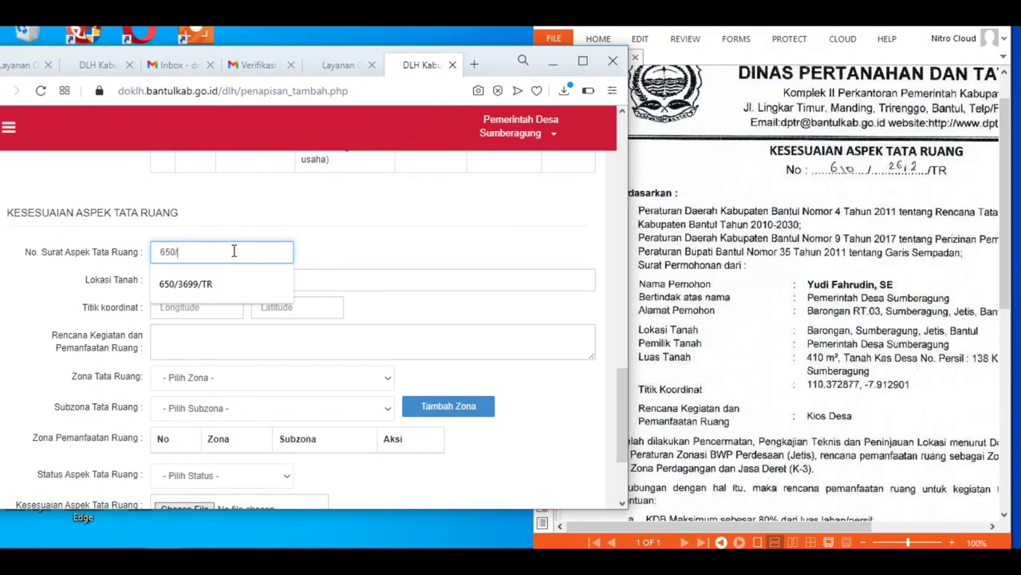
pyautogui.write('2612/TR')
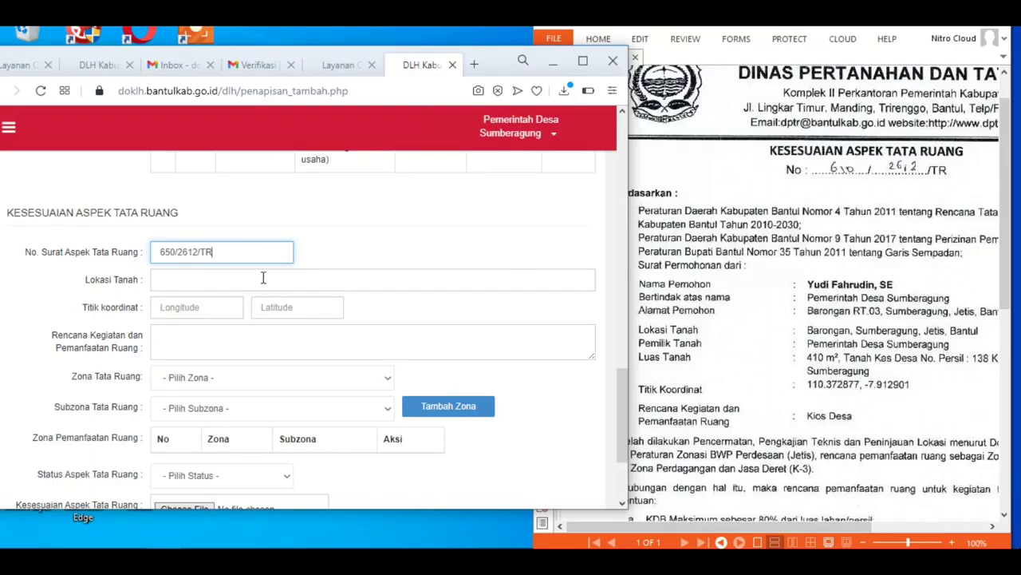
pyautogui.click(184, 282)
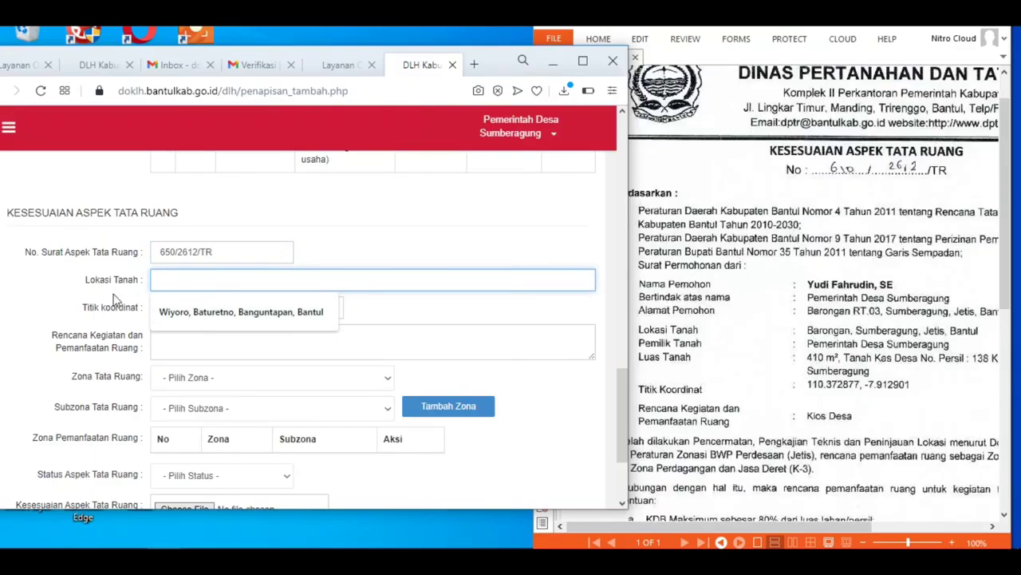
pyautogui.write('B')
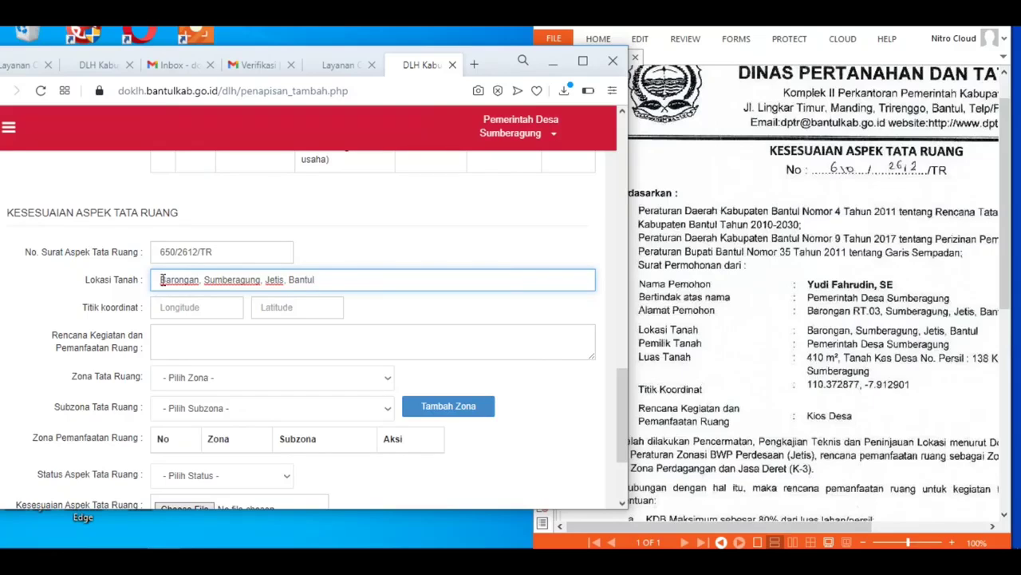
# Step: Enter coordinates 110.372877 and -7.912901, then set the planned activity to Kios Desa
pyautogui.click(180, 308)
pyautogui.write('110')
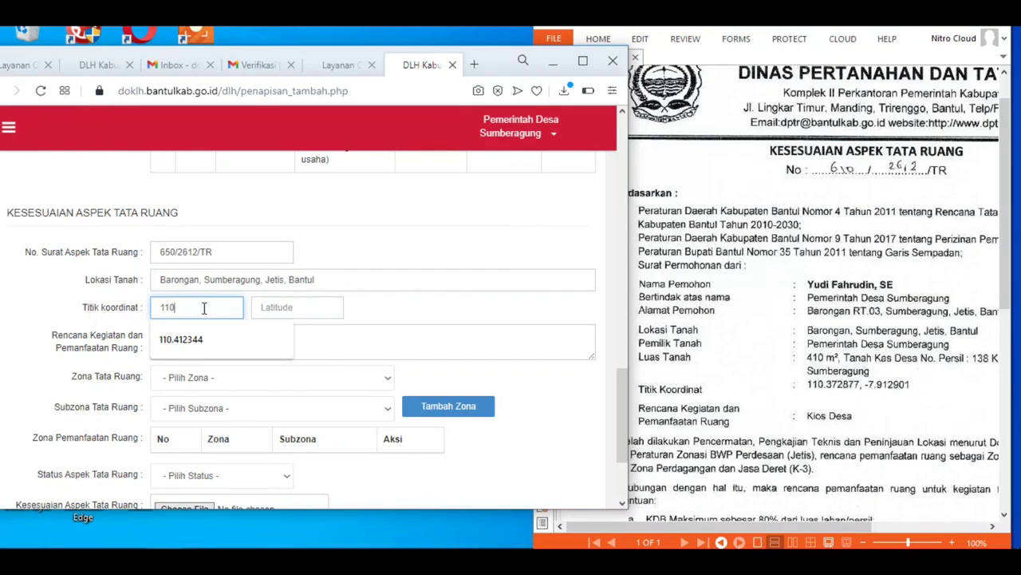
pyautogui.write('.37287')
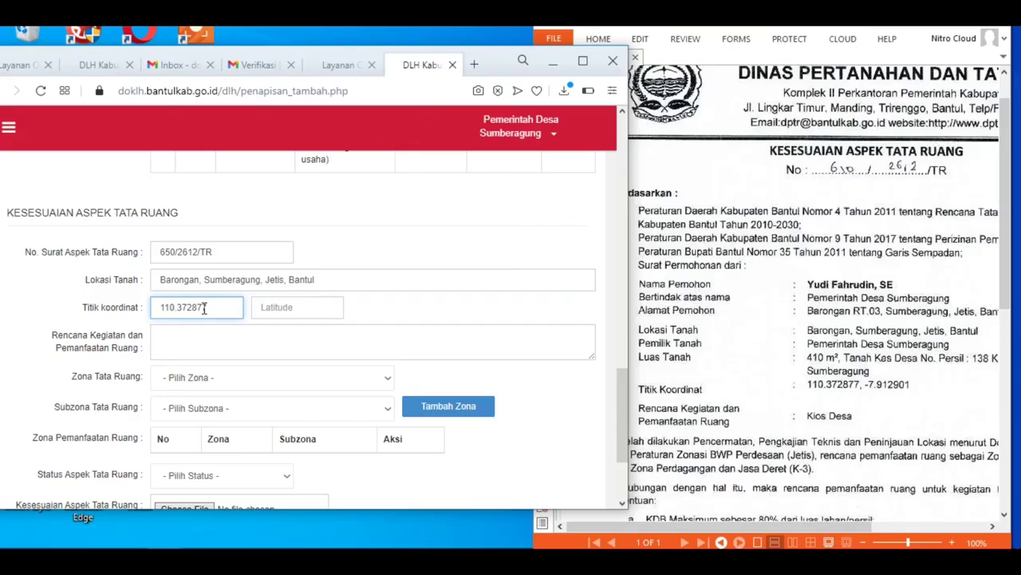
pyautogui.press('Tab')
pyautogui.write('-')
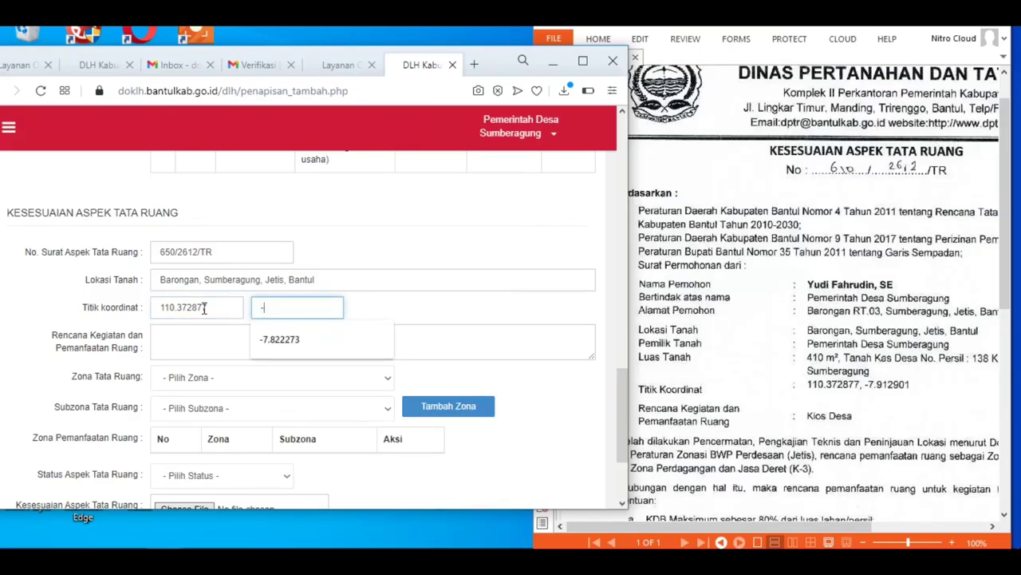
pyautogui.write('7.912901')
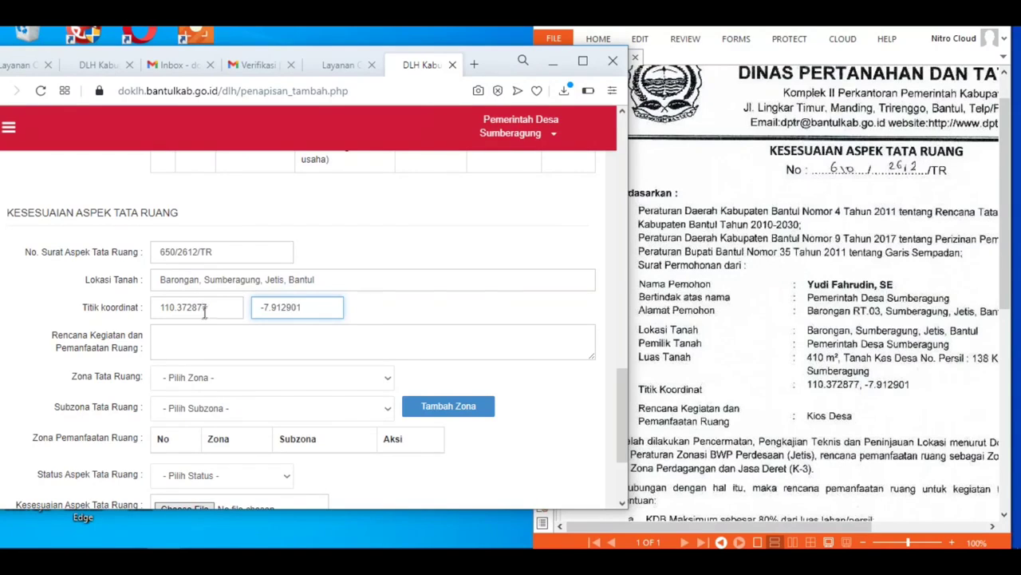
pyautogui.click(200, 336)
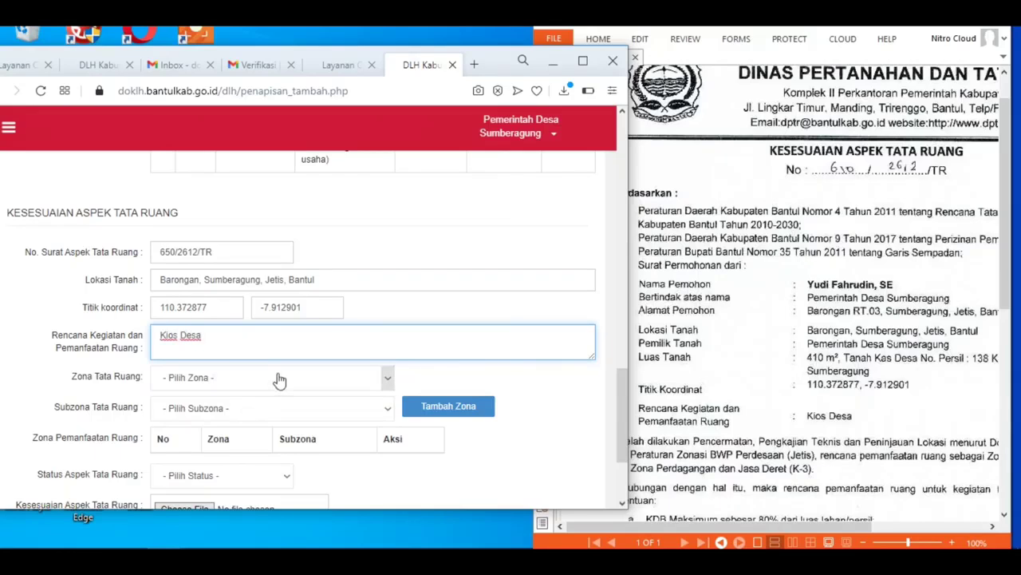
# Step: Check the letter PDF and choose zone Perdagangan dan Jasa in Zona Tata Ruang
pyautogui.click(733, 433)
pyautogui.scroll(-3, 804, 403)
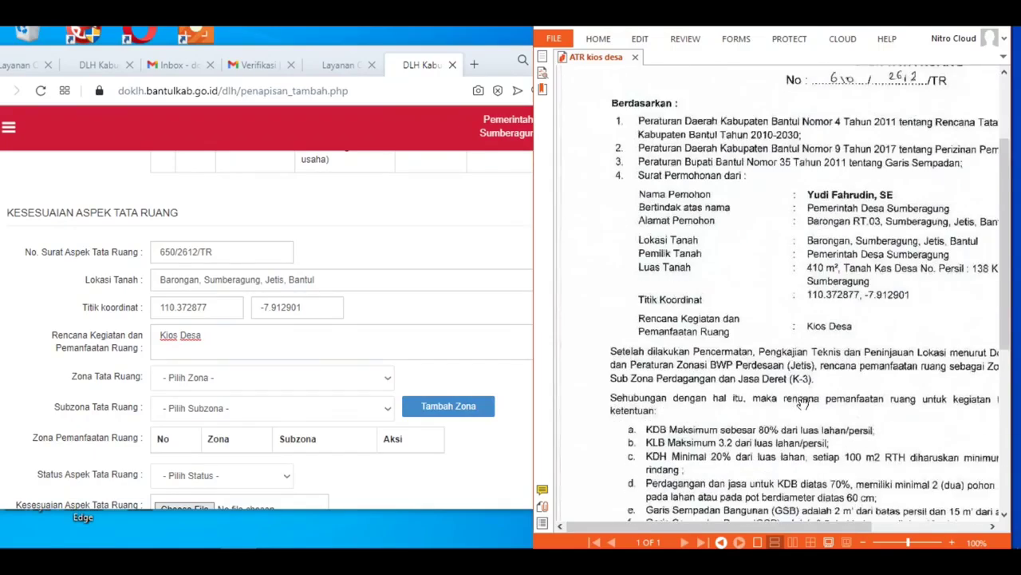
pyautogui.scroll(-3, 803, 403)
pyautogui.moveTo(804, 527); pyautogui.dragTo(909, 529)
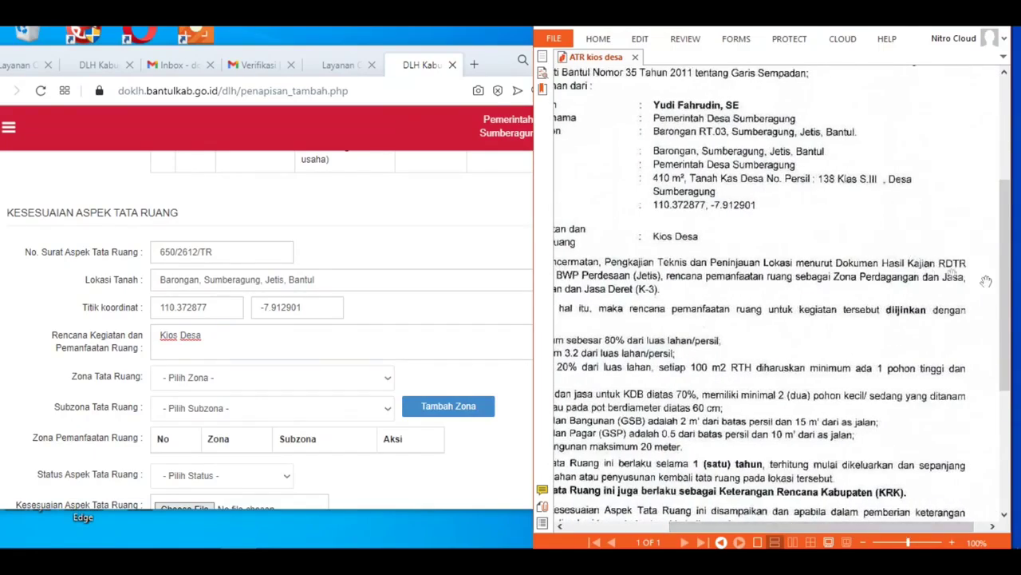
pyautogui.click(234, 384)
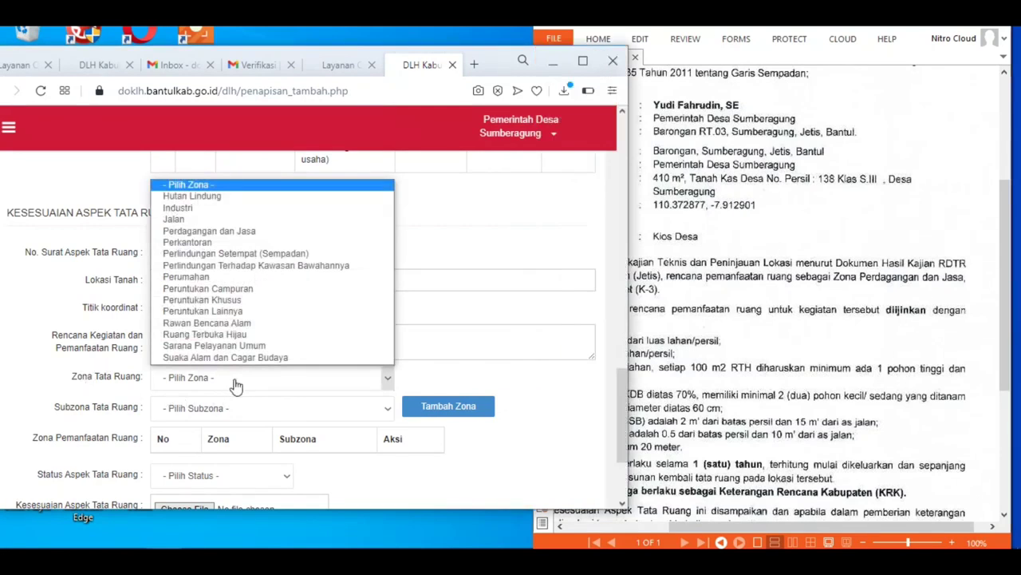
pyautogui.click(280, 232)
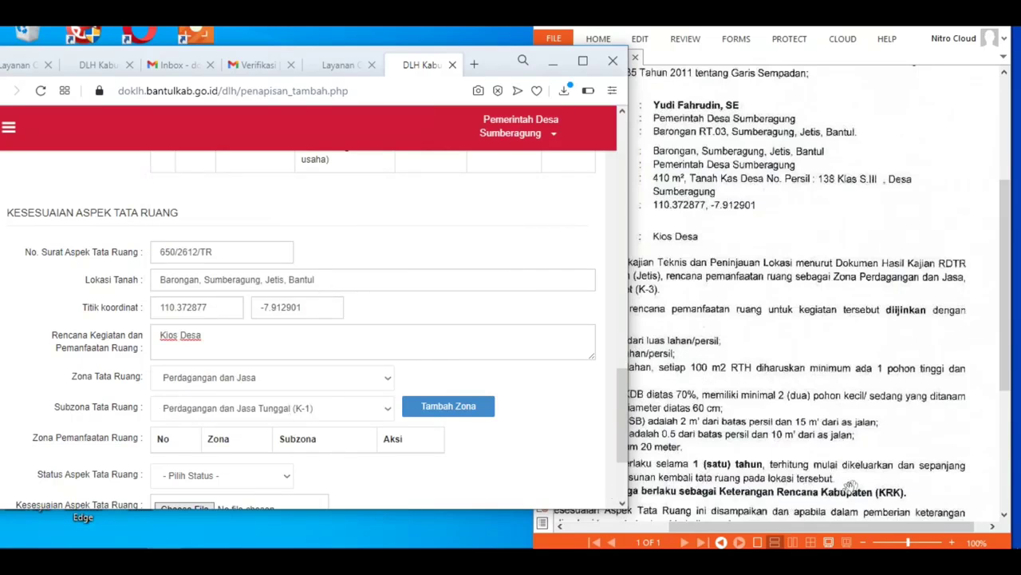
# Step: Choose subzone Perdagangan dan Jasa Deret (K-3) and add the zone to the table
pyautogui.click(851, 487)
pyautogui.moveTo(758, 526); pyautogui.dragTo(672, 504)
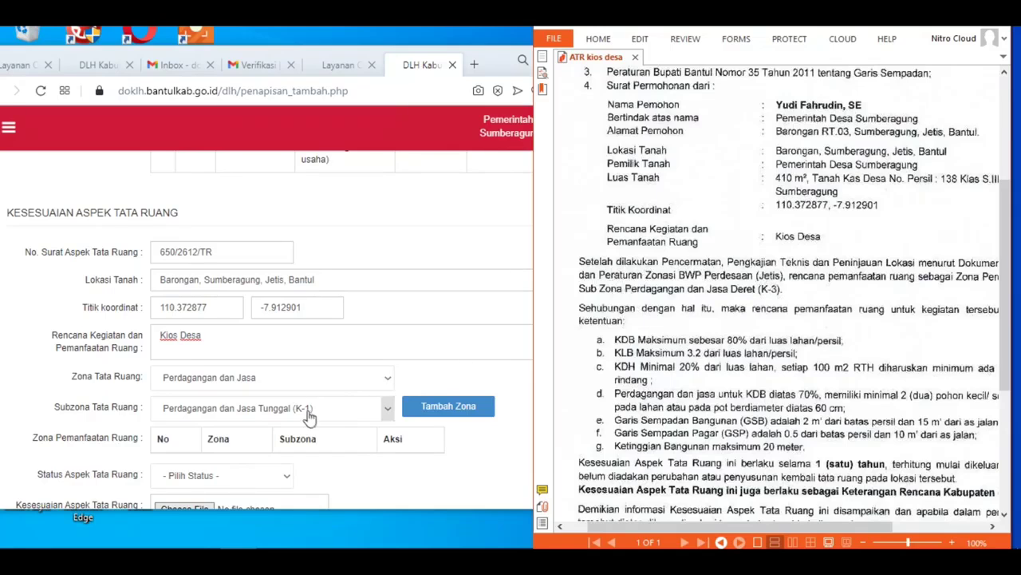
pyautogui.click(311, 410)
pyautogui.click(300, 452)
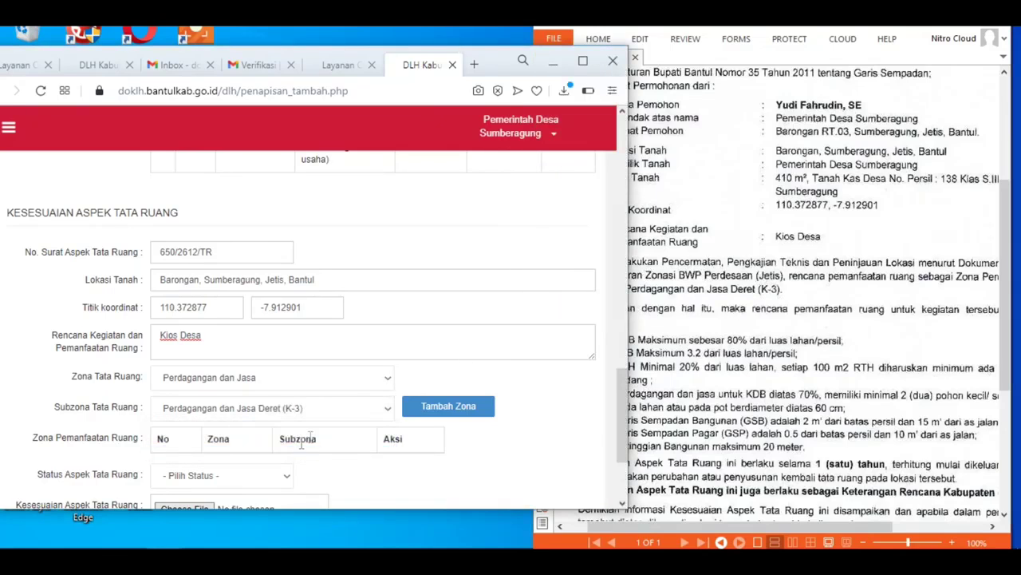
pyautogui.scroll(-1, 624, 399)
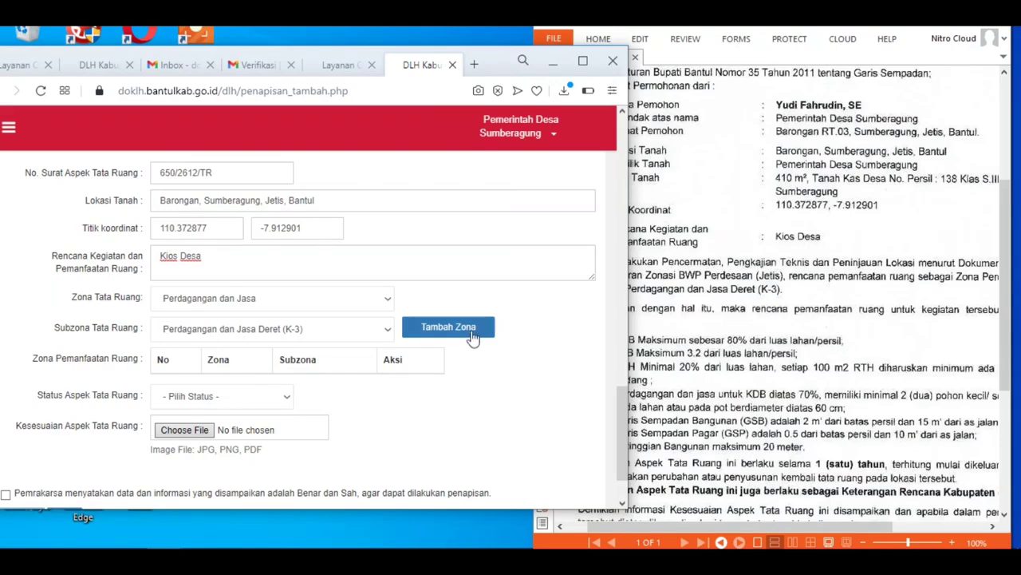
pyautogui.click(466, 336)
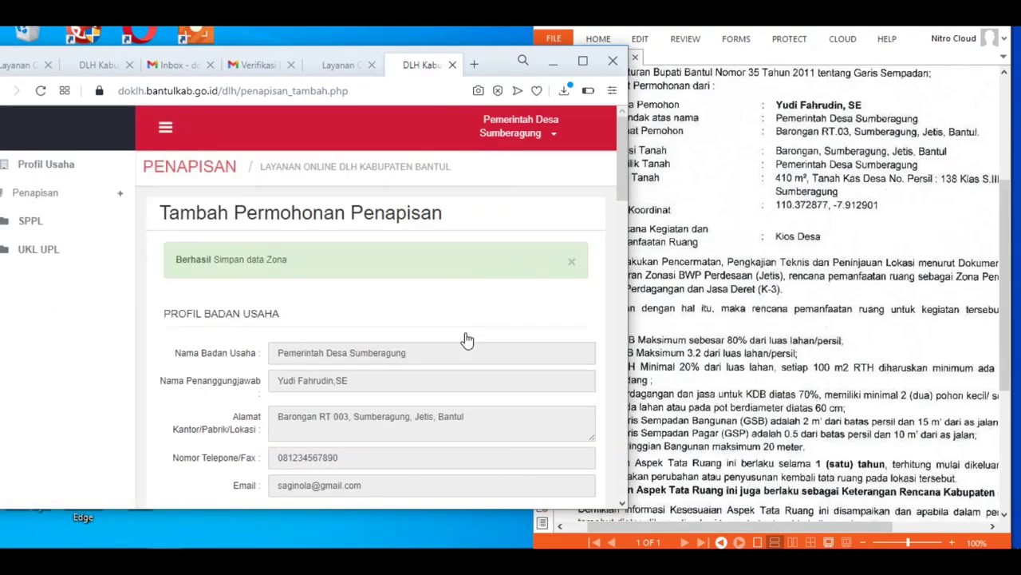
# Step: Check the ATR kios desa PDF, set spatial status to Diijinkan, and start the conformity upload
pyautogui.scroll(-2, 620, 214)
pyautogui.moveTo(620, 214); pyautogui.dragTo(616, 459)
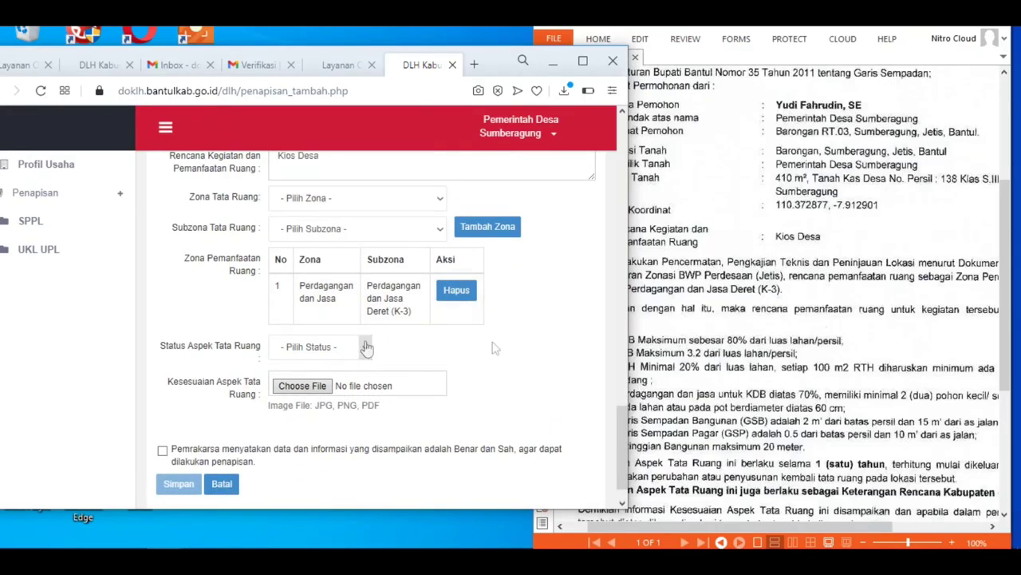
pyautogui.click(686, 332)
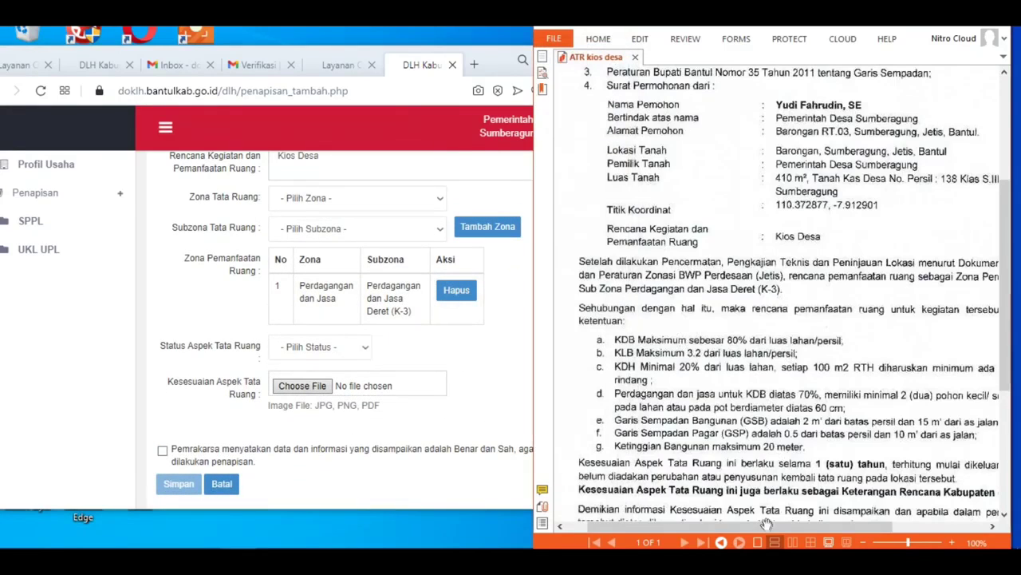
pyautogui.moveTo(765, 525); pyautogui.dragTo(839, 526)
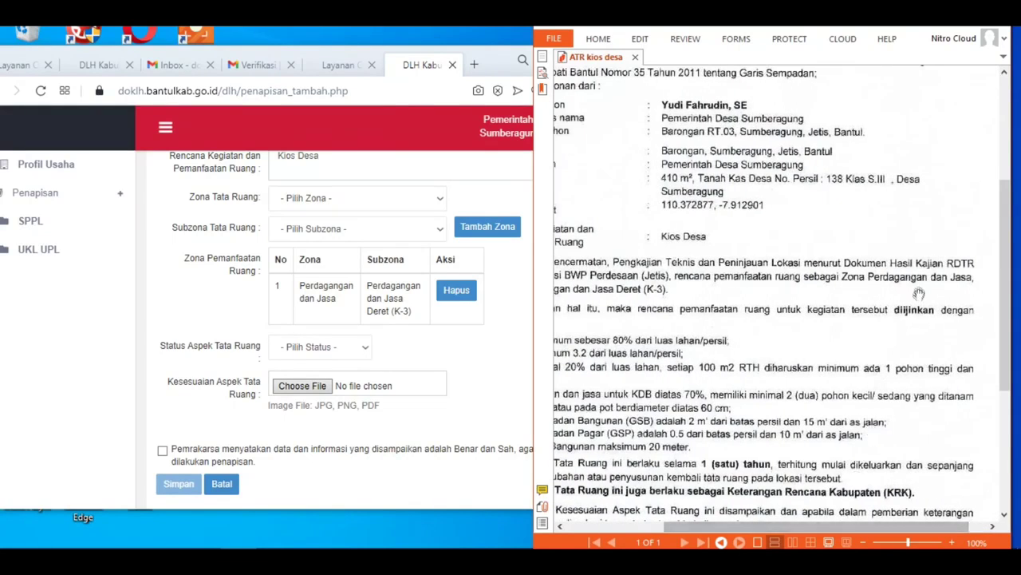
pyautogui.click(339, 352)
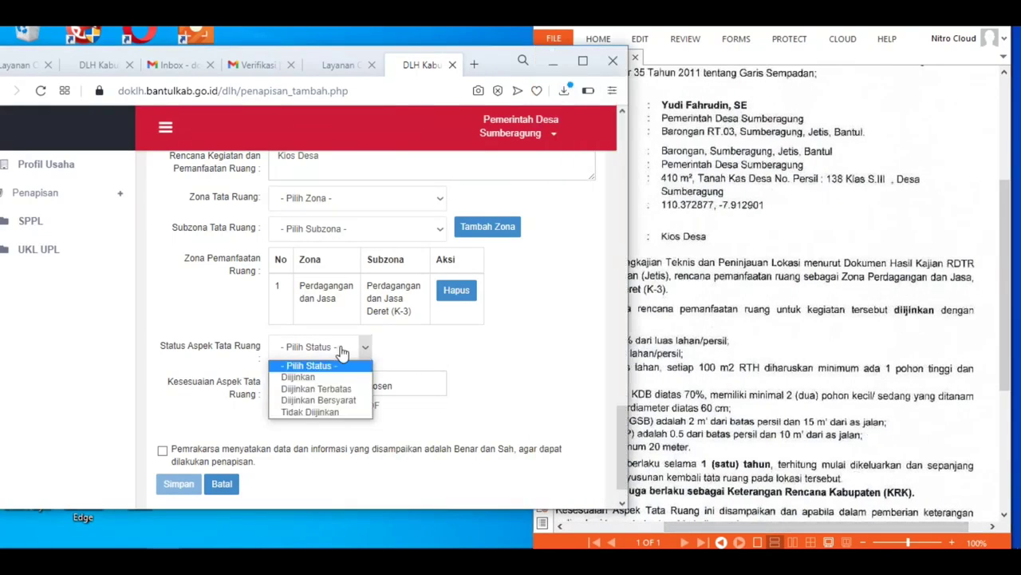
pyautogui.click(334, 378)
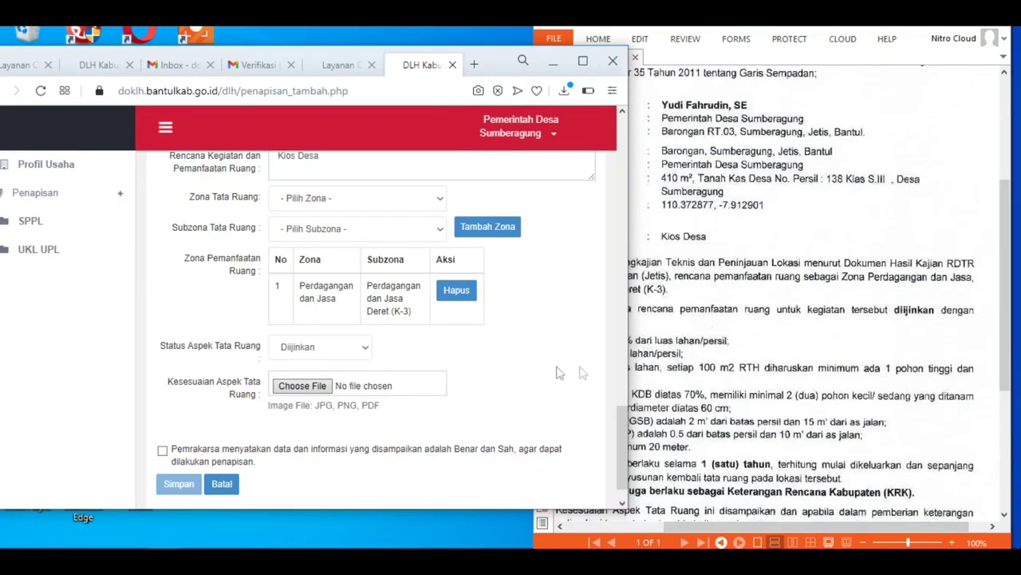
pyautogui.click(298, 388)
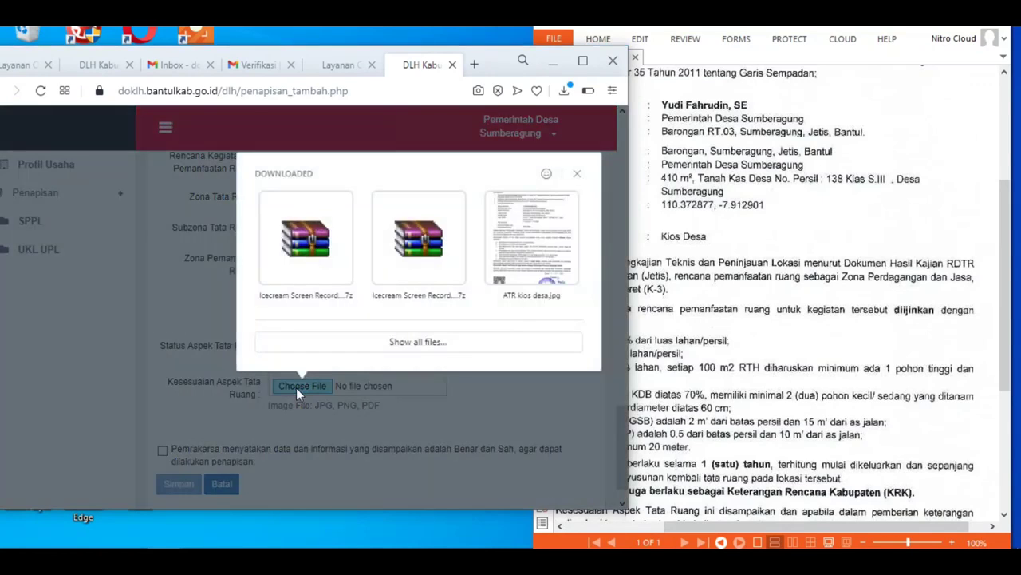
# Step: Attach ATR kios desa.jpg from Downloads as the spatial-conformity document
pyautogui.click(427, 344)
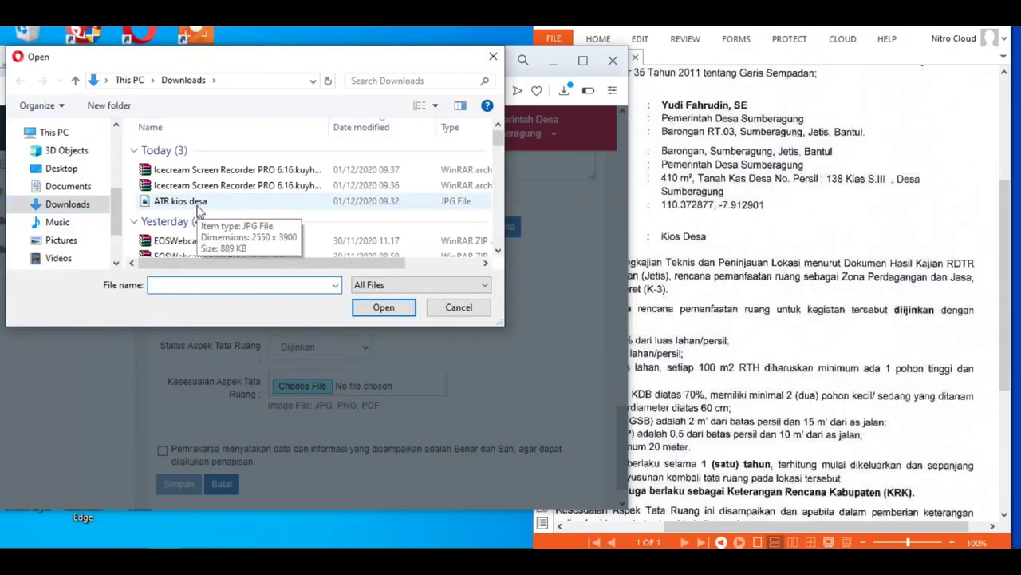
pyautogui.click(72, 185)
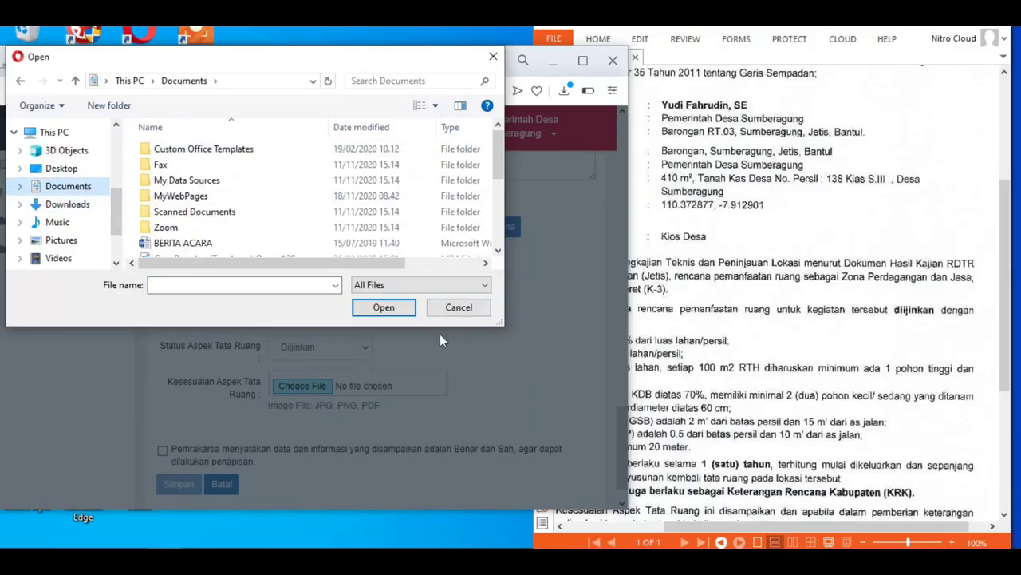
pyautogui.moveTo(433, 331); pyautogui.dragTo(433, 493)
pyautogui.click(72, 299)
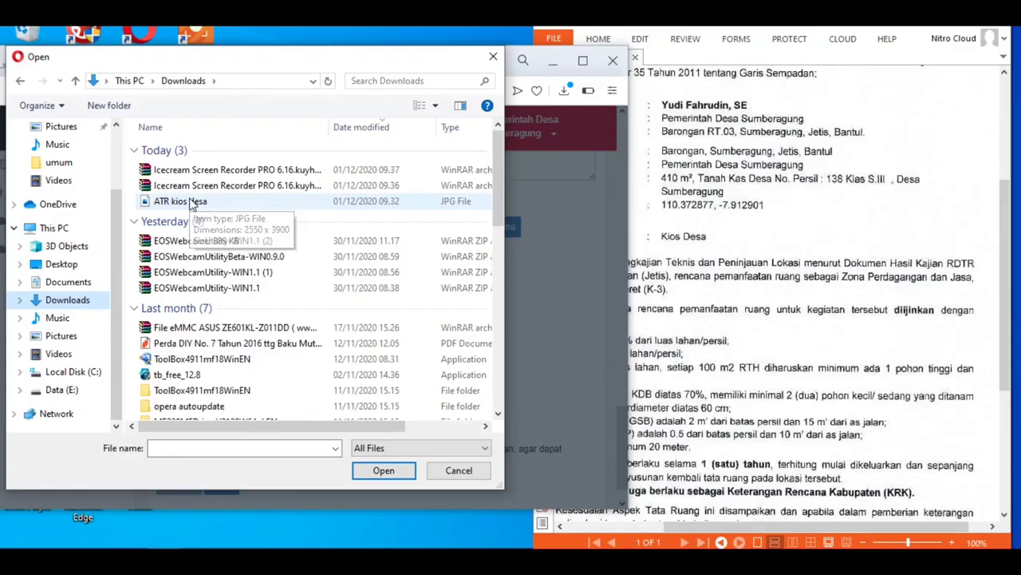
pyautogui.doubleClick(191, 206)
pyautogui.scroll(-1, 429, 395)
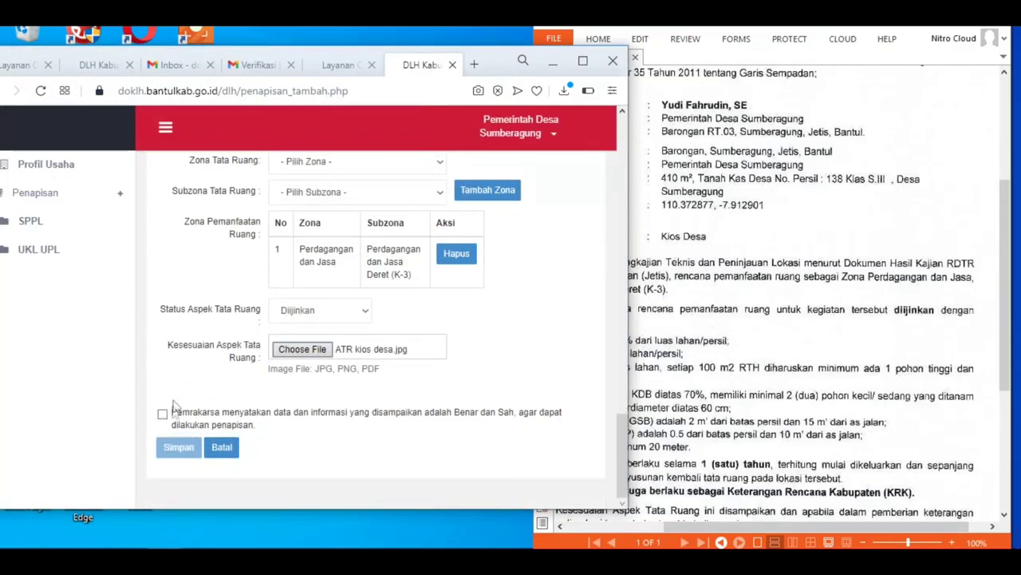
# Step: Tick the Pemrakarsa declaration, save with Simpan, and open application 4600's details
pyautogui.click(163, 413)
pyautogui.click(178, 449)
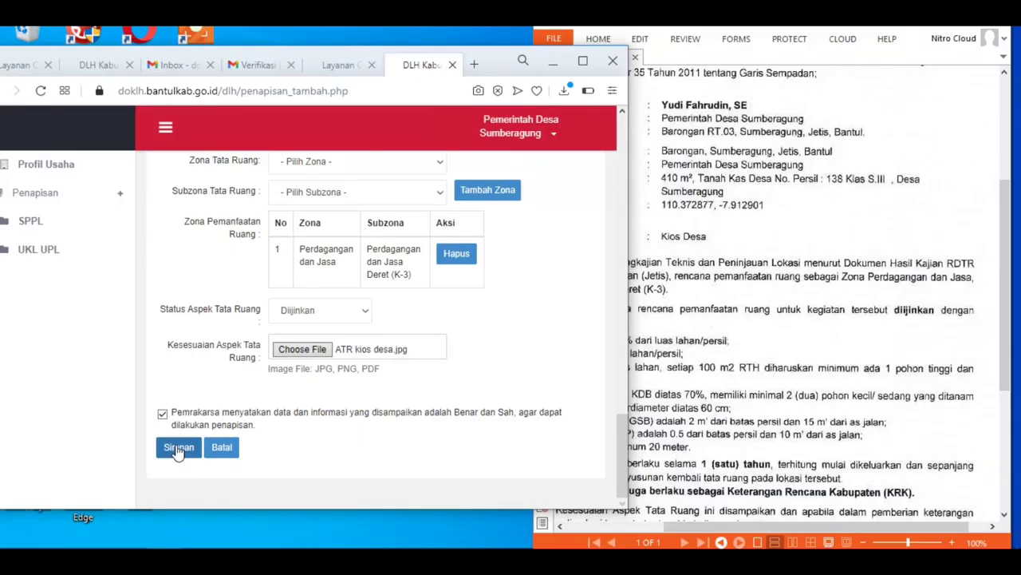
pyautogui.click(177, 449)
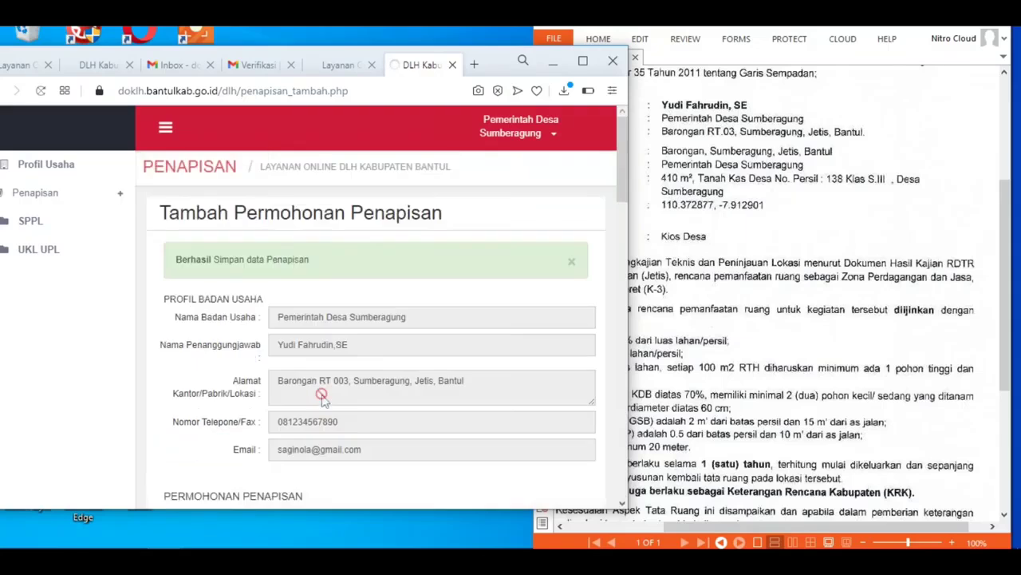
pyautogui.scroll(-3, 447, 327)
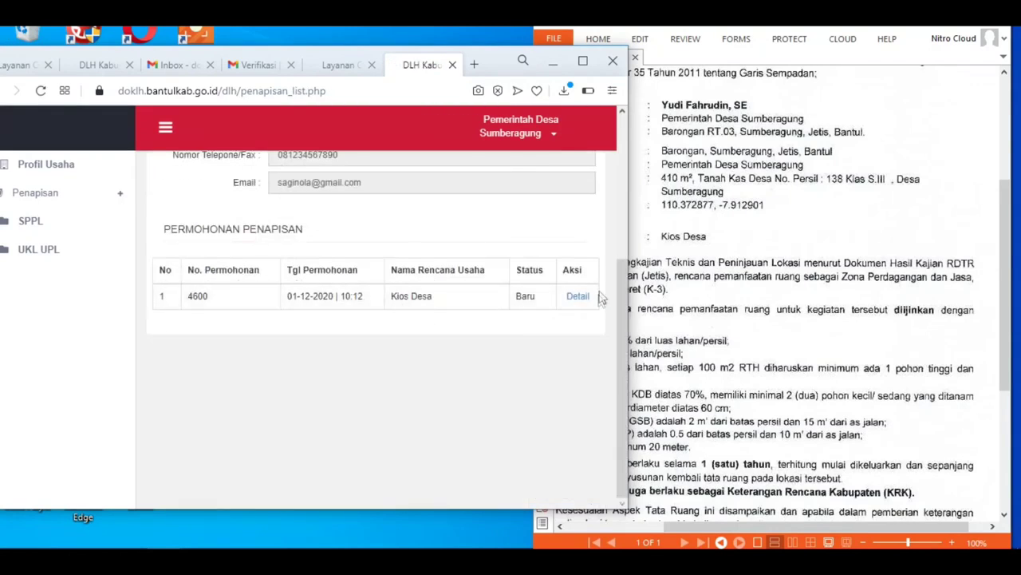
pyautogui.click(577, 301)
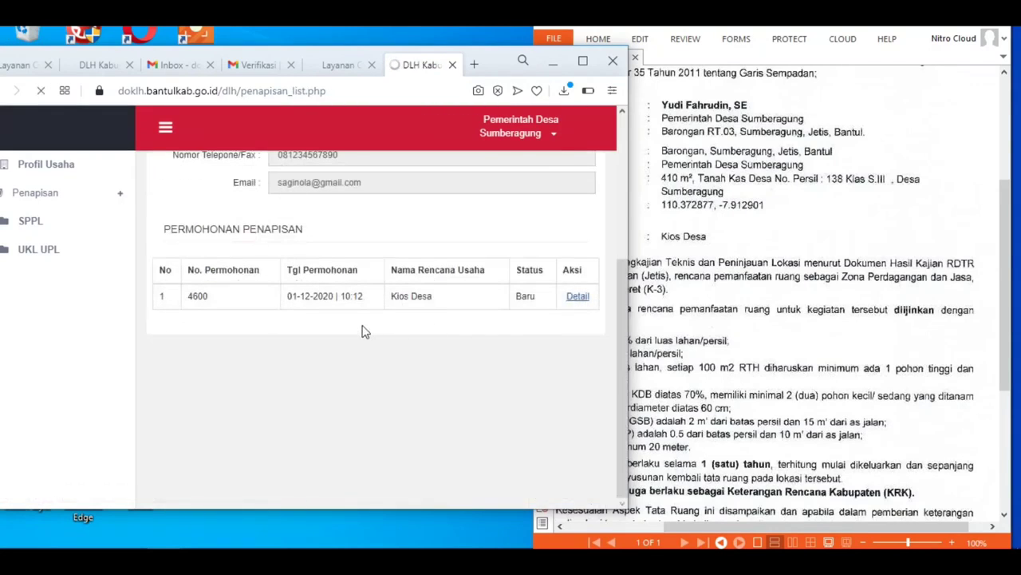
# Step: View the ATR kios desa.jpg scan, zooming in on its header and Kios Desa entry
pyautogui.scroll(-3, 339, 323)
pyautogui.scroll(-6, 337, 326)
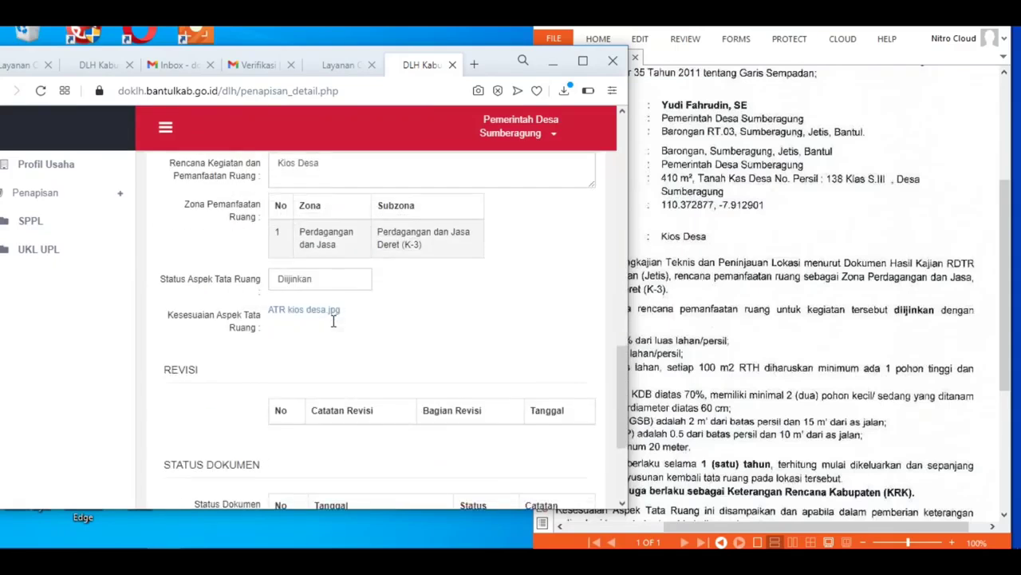
pyautogui.scroll(2, 330, 312)
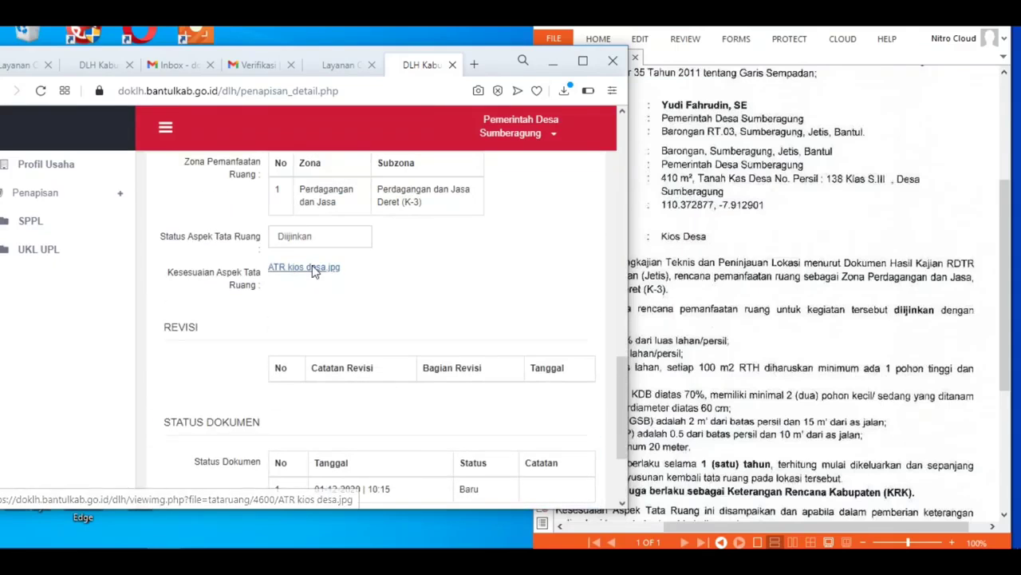
pyautogui.click(301, 267)
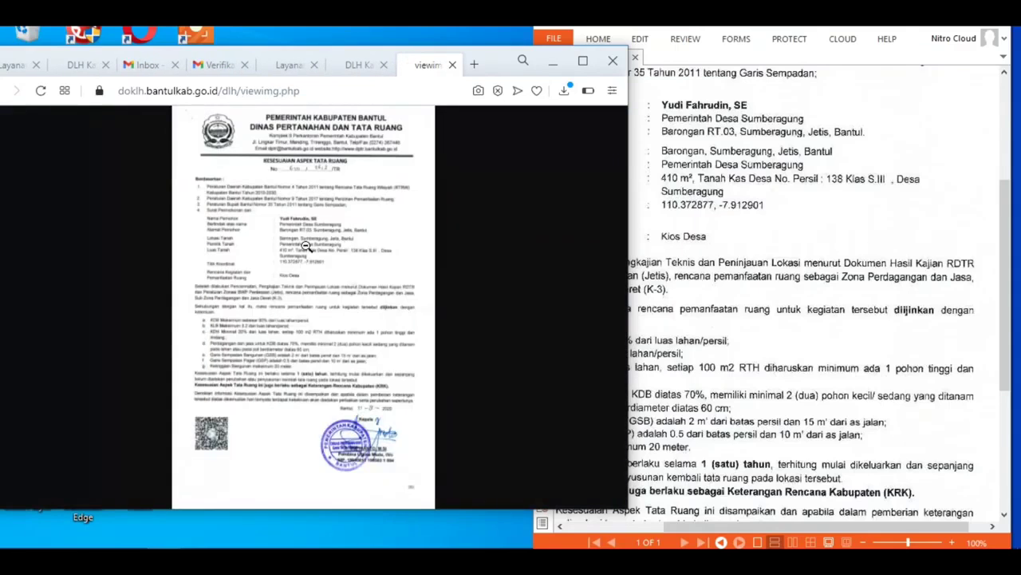
pyautogui.click(307, 247)
pyautogui.scroll(-2, 328, 313)
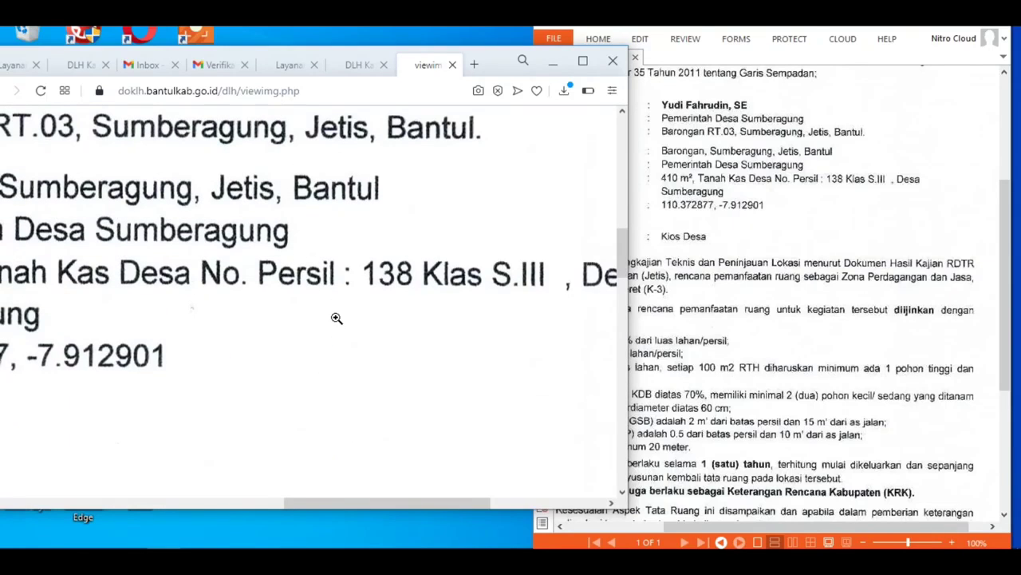
pyautogui.click(319, 279)
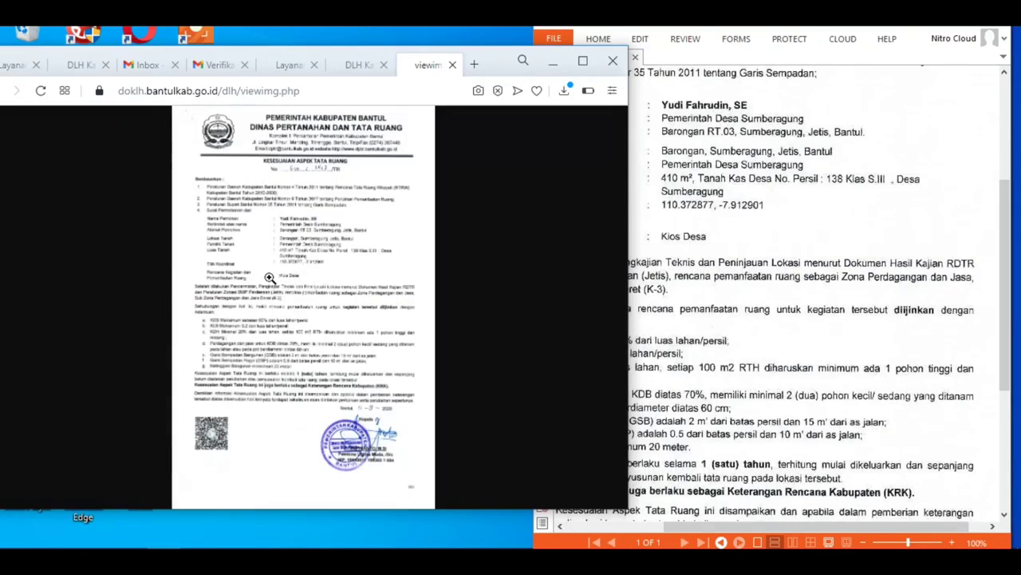
pyautogui.click(259, 166)
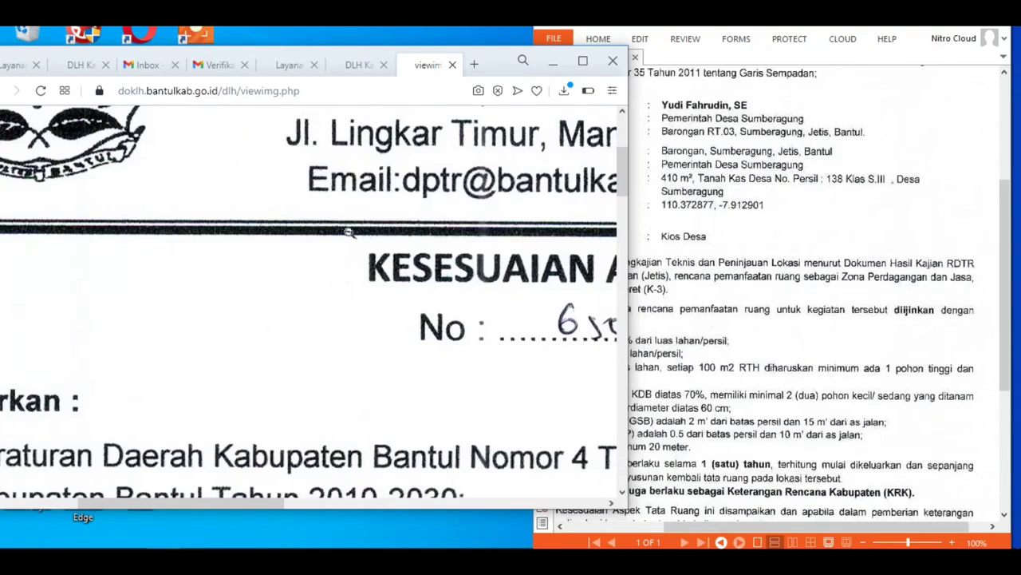
pyautogui.click(354, 244)
pyautogui.click(292, 280)
pyautogui.click(292, 280)
# Step: Return to the application details and go back to the Penapisan list with Kembali
pyautogui.click(359, 65)
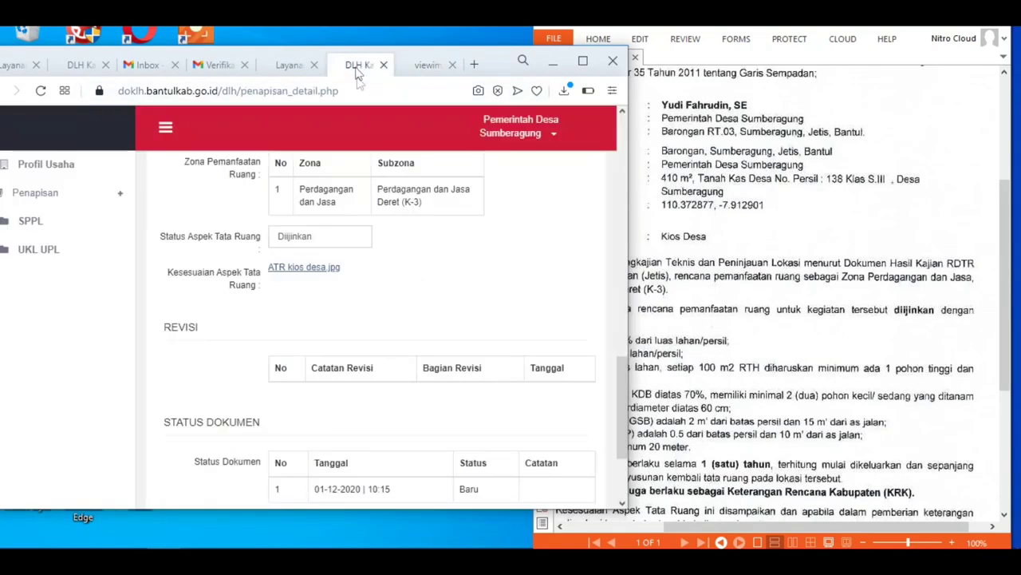
pyautogui.scroll(-2, 415, 330)
pyautogui.click(407, 448)
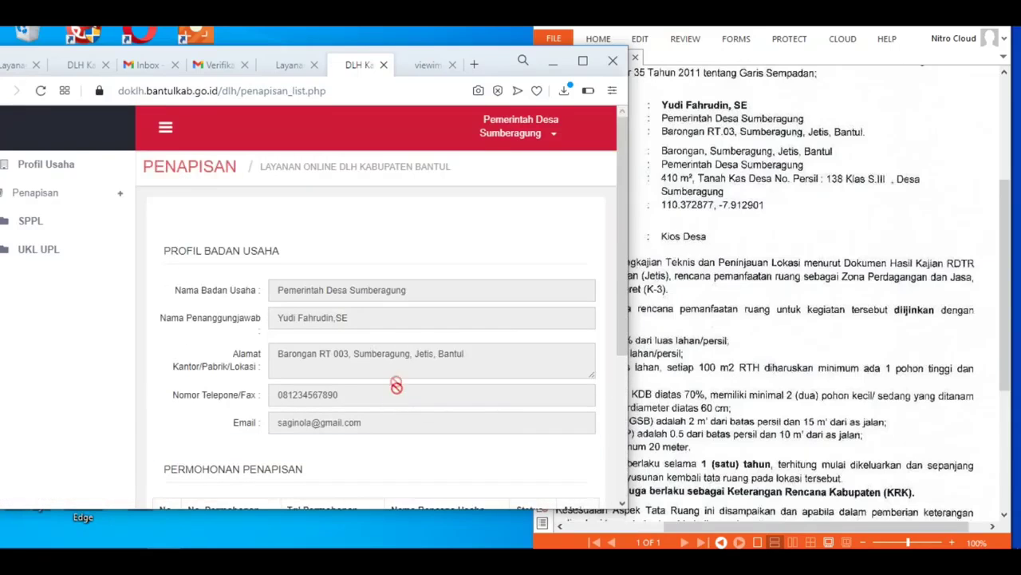
# Step: Maximize and reload the list, then open application 4600 and expand its Kriteria Usaha
pyautogui.click(583, 60)
pyautogui.rightClick(648, 185)
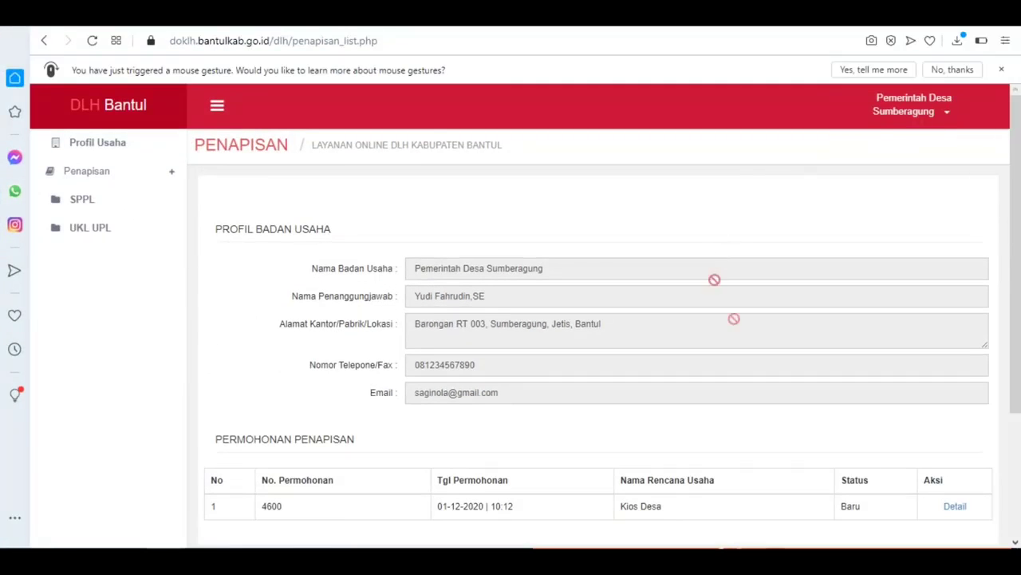
pyautogui.click(93, 41)
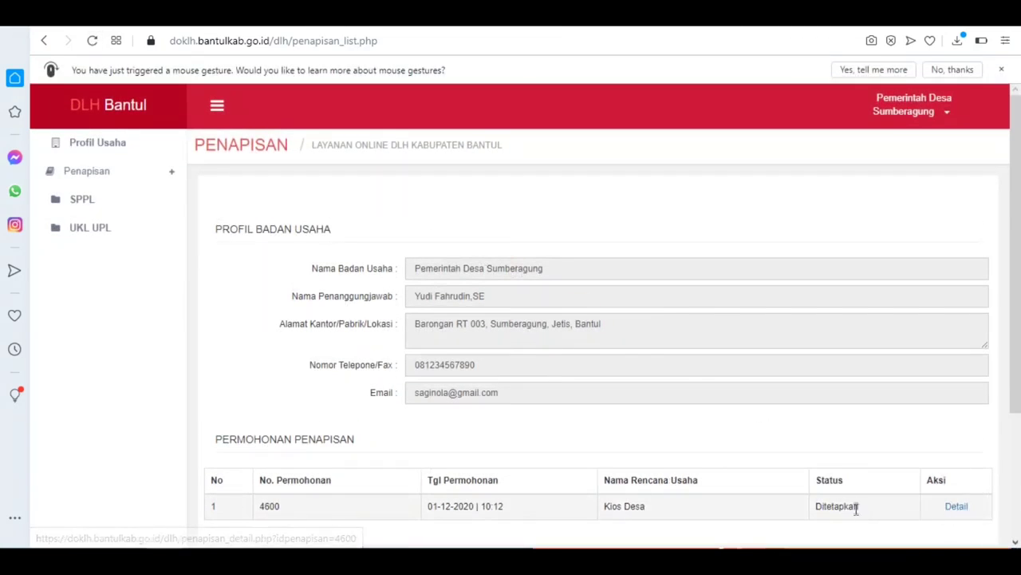
pyautogui.click(955, 506)
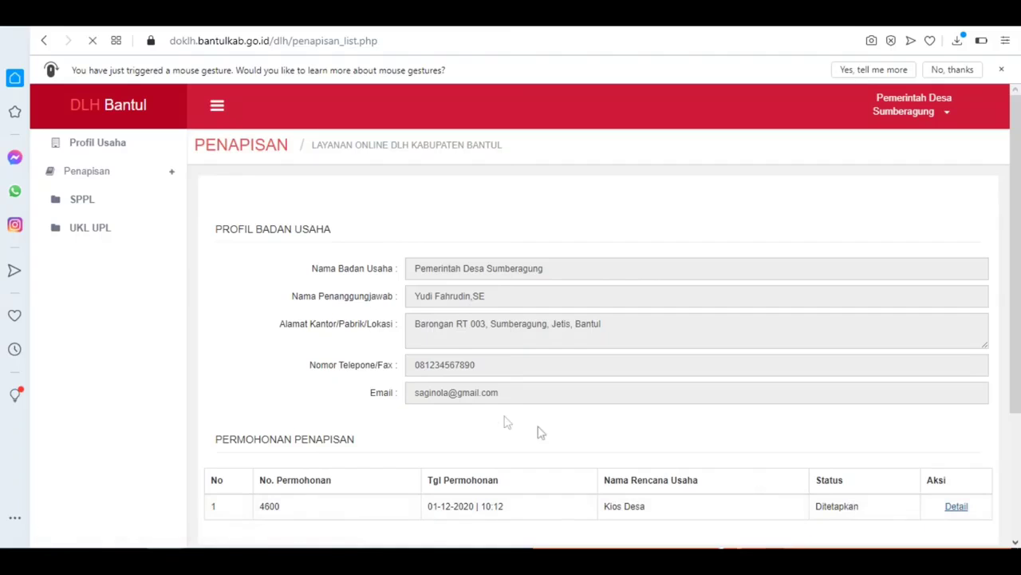
pyautogui.scroll(-10, 504, 417)
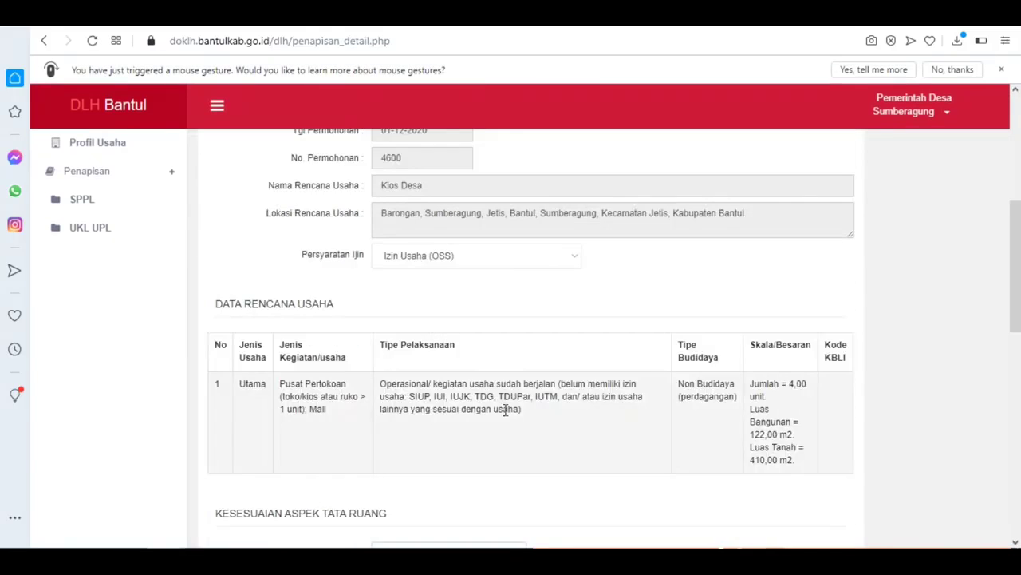
pyautogui.scroll(-3, 504, 419)
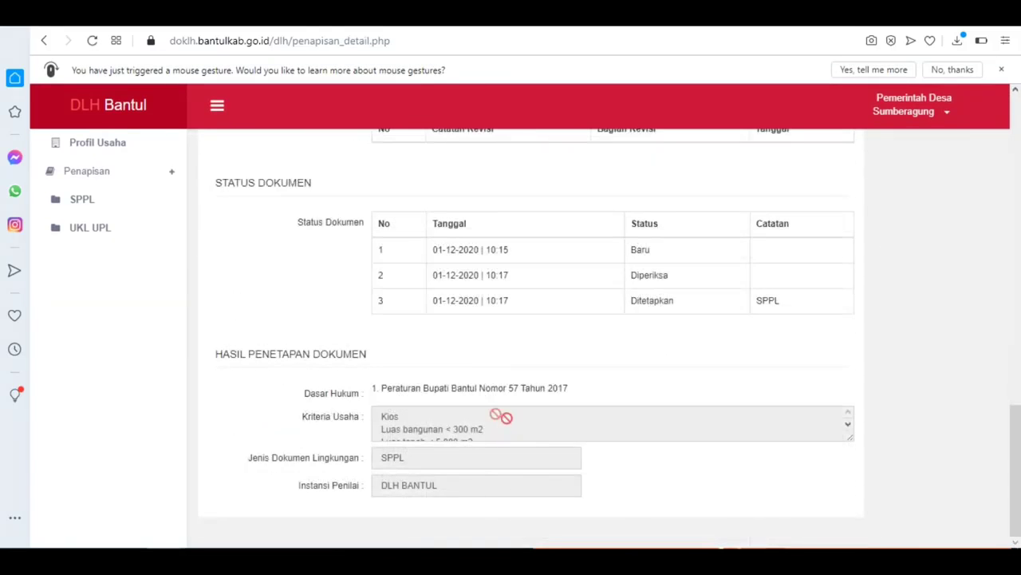
pyautogui.moveTo(847, 440); pyautogui.dragTo(859, 469)
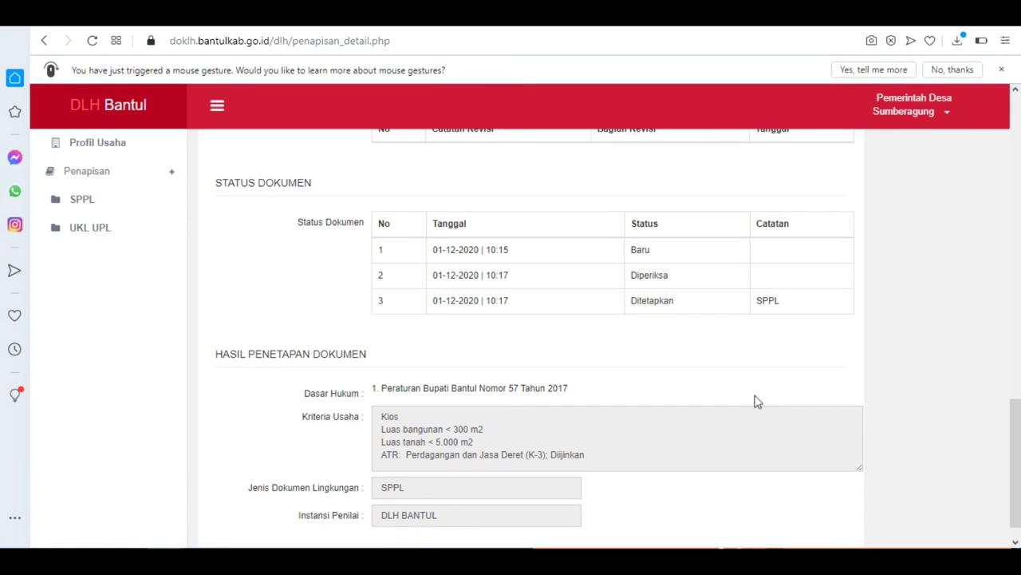
pyautogui.scroll(15, 560, 434)
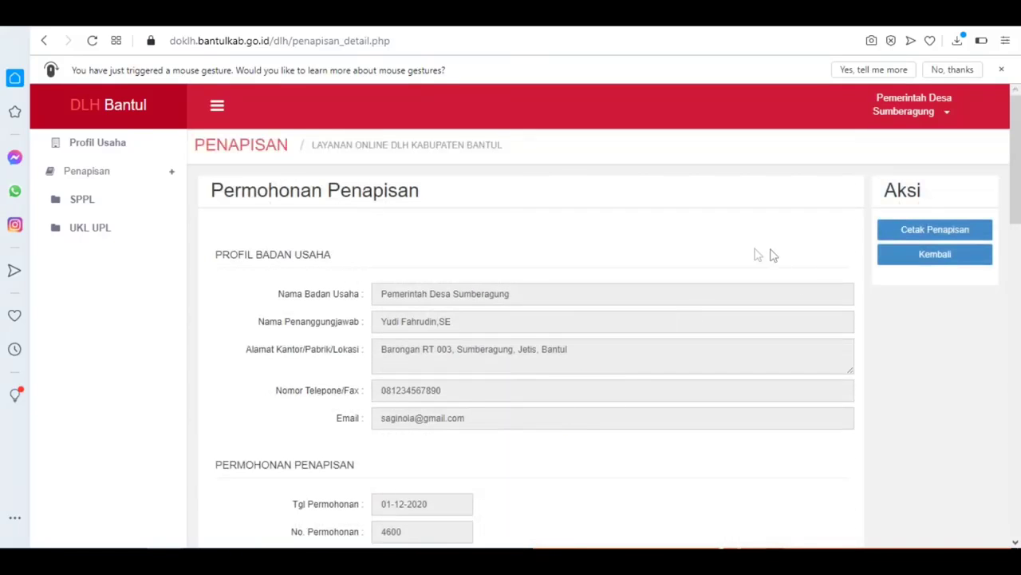
# Step: Open the penapisan_cetak printable result, scroll through it, and close it
pyautogui.click(950, 229)
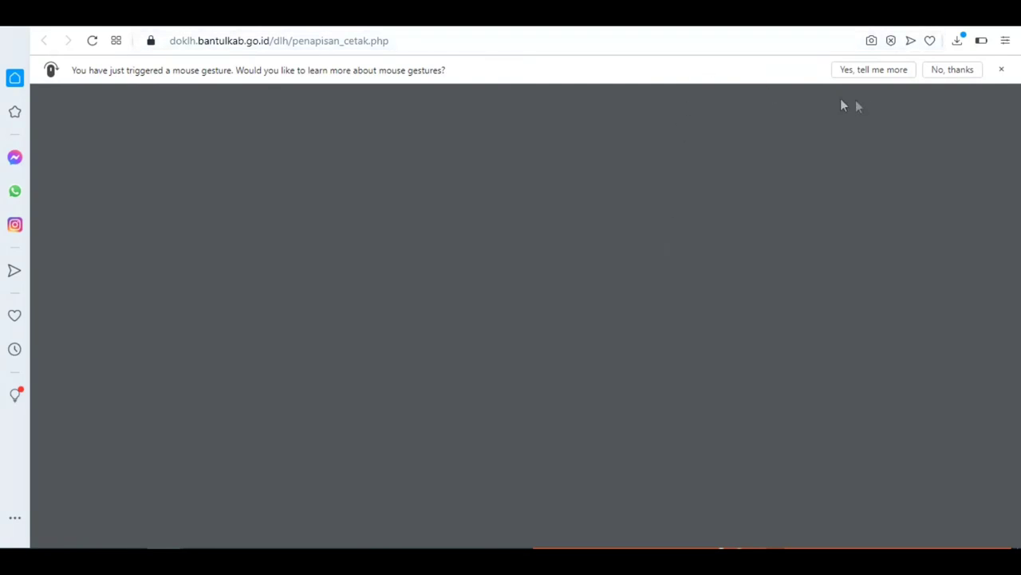
pyautogui.click(953, 70)
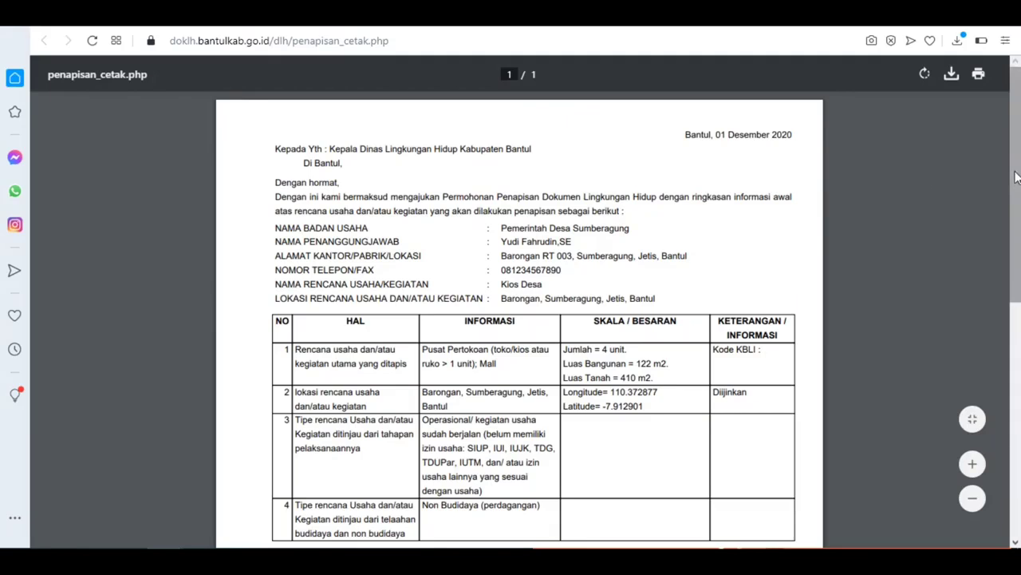
pyautogui.moveTo(1015, 177)
pyautogui.mouseDown()
pyautogui.moveTo(1001, 262)
pyautogui.moveTo(1002, 423)
pyautogui.mouseUp()
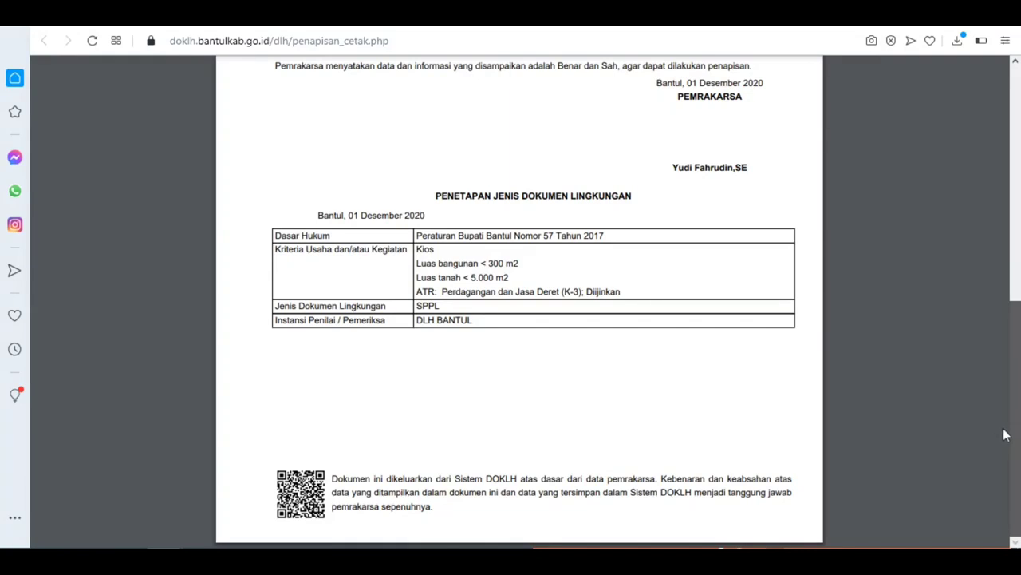
pyautogui.moveTo(1015, 417); pyautogui.dragTo(1015, 171)
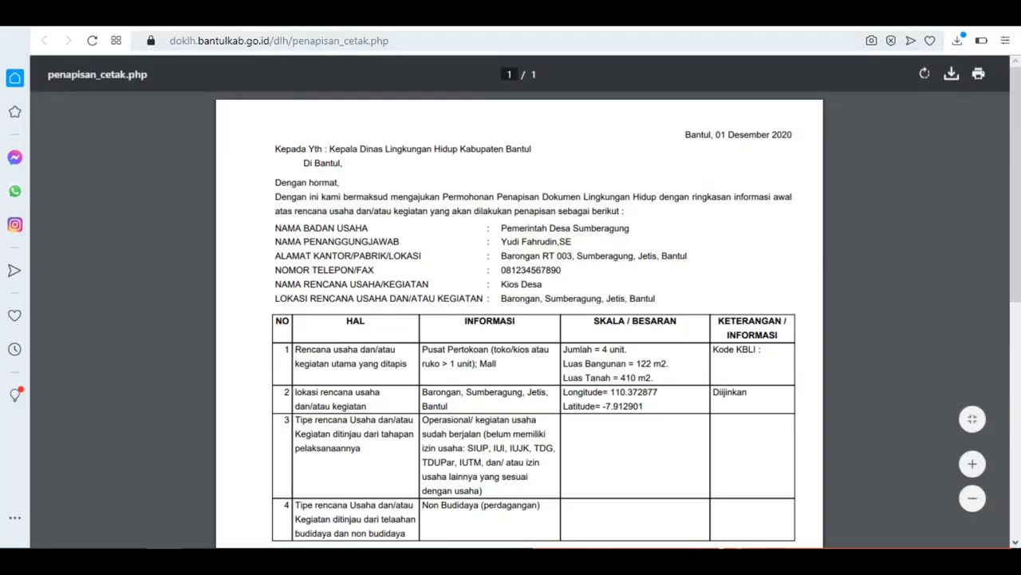
pyautogui.click(606, 16)
# Step: Open the Kios Desa SPPL record's blank Form SPPL and select the environmental impact field
pyautogui.scroll(-3, 630, 241)
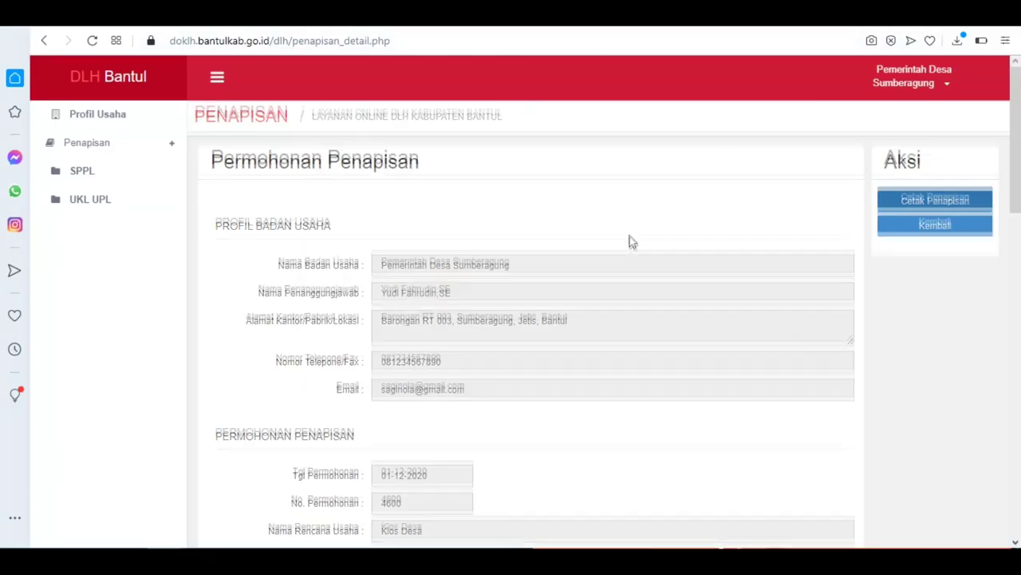
pyautogui.scroll(-5, 630, 239)
pyautogui.scroll(8, 631, 240)
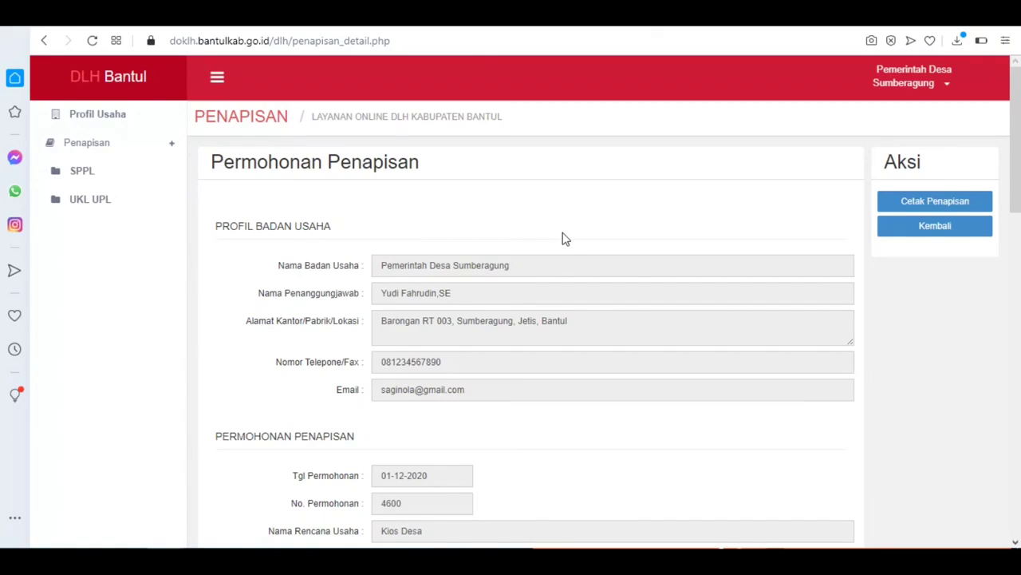
pyautogui.scroll(-5, 568, 236)
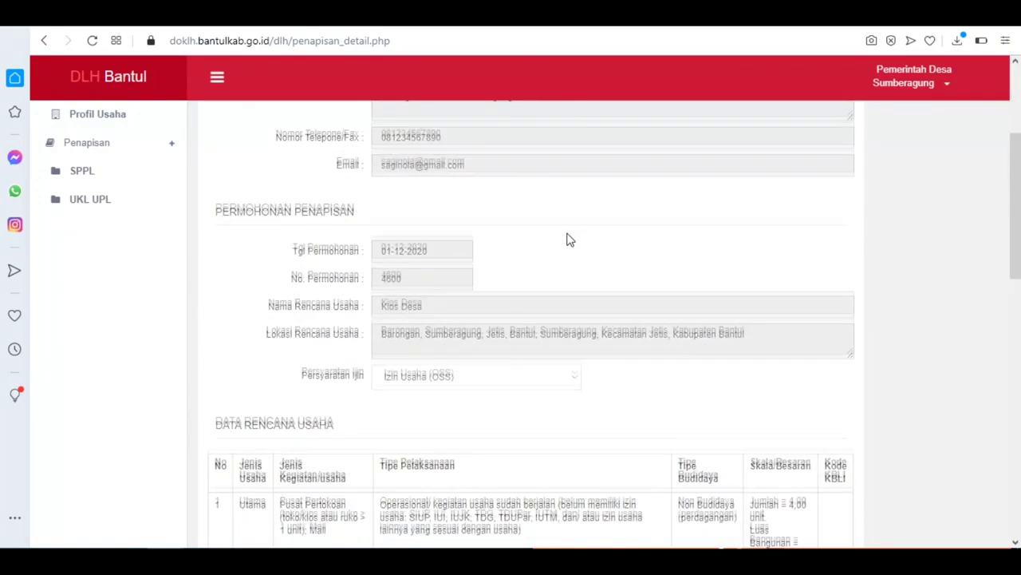
pyautogui.click(83, 173)
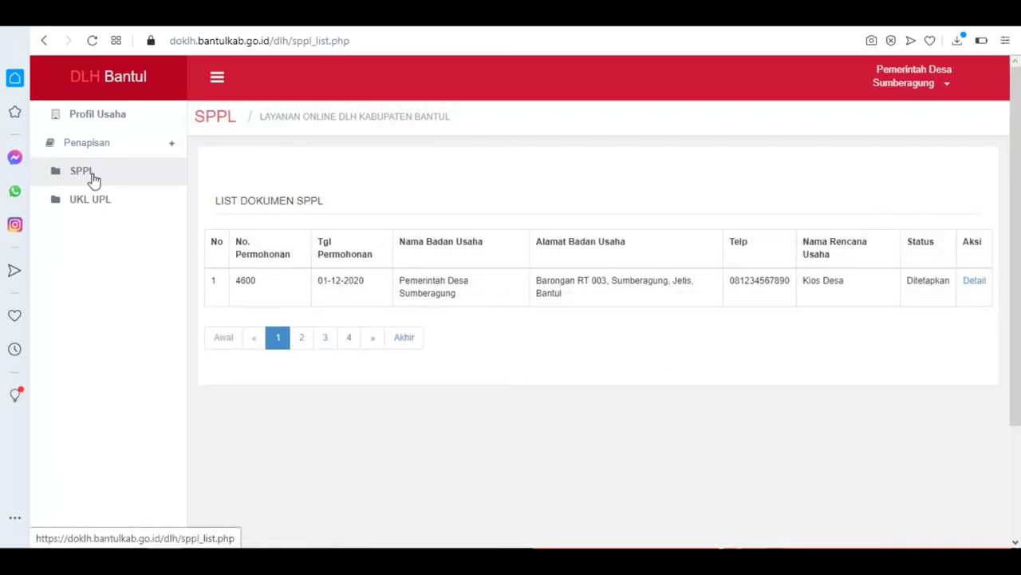
pyautogui.click(975, 283)
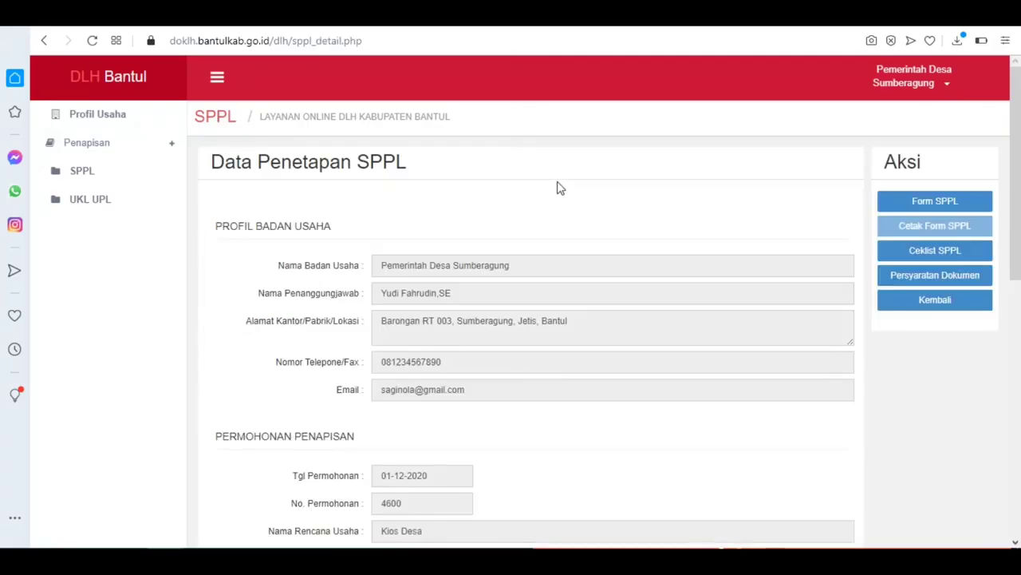
pyautogui.click(929, 201)
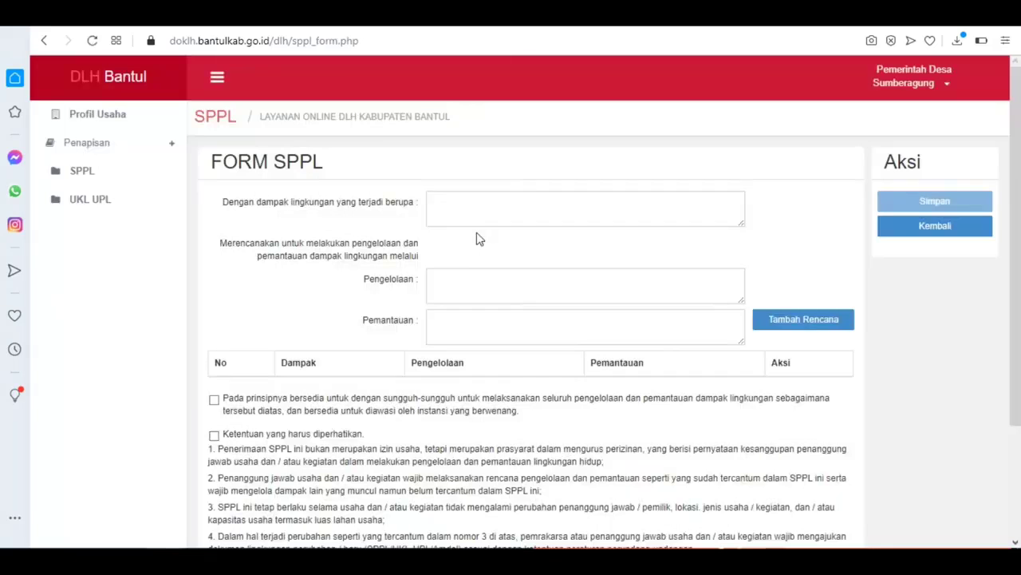
pyautogui.click(497, 197)
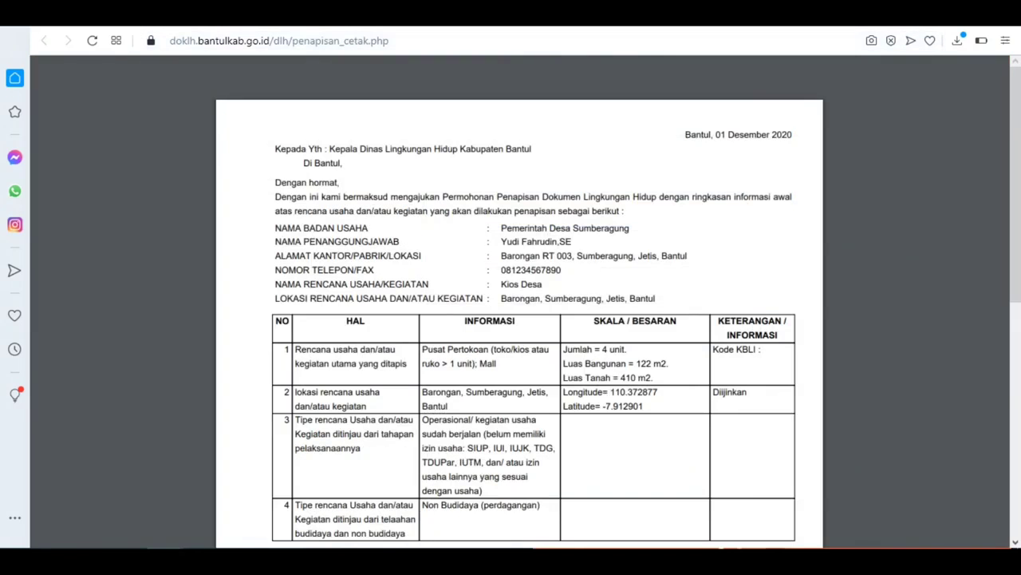
# Step: Load bit.ly/dampaksppl and select the row 3 domestic-waste impact text in the example PDF
pyautogui.click(671, 43)
pyautogui.write('b')
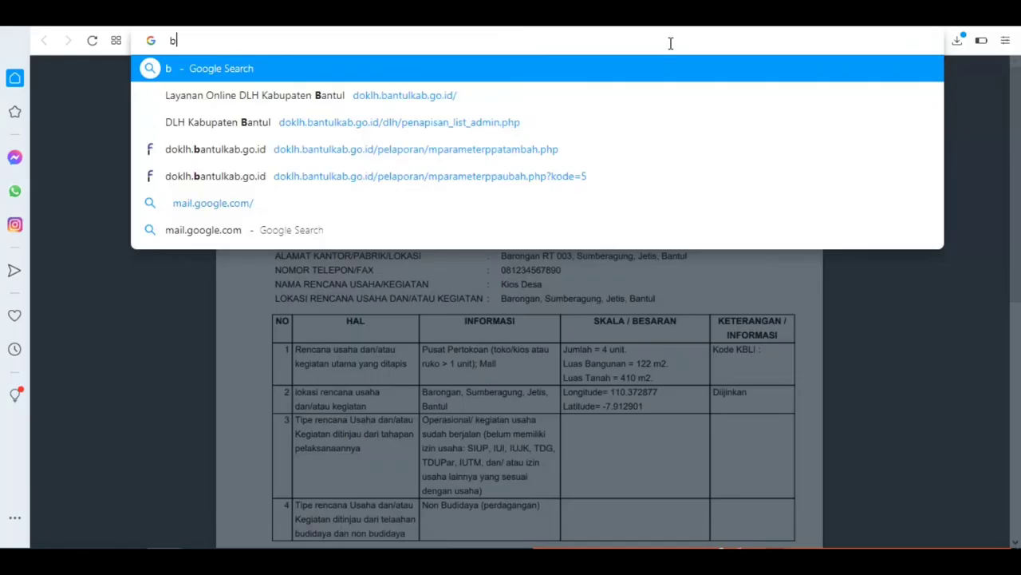
pyautogui.write('it.')
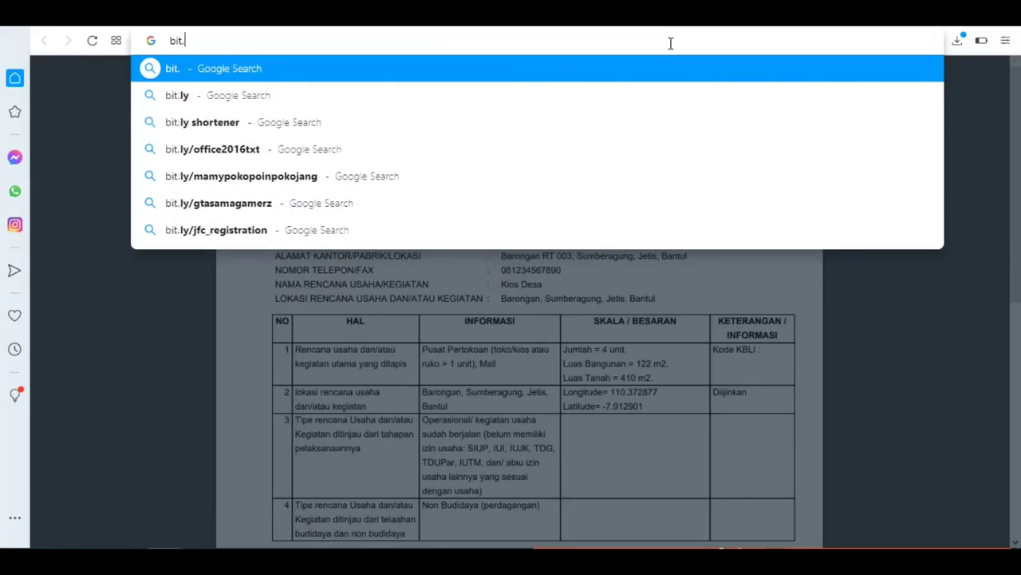
pyautogui.write('ly/d')
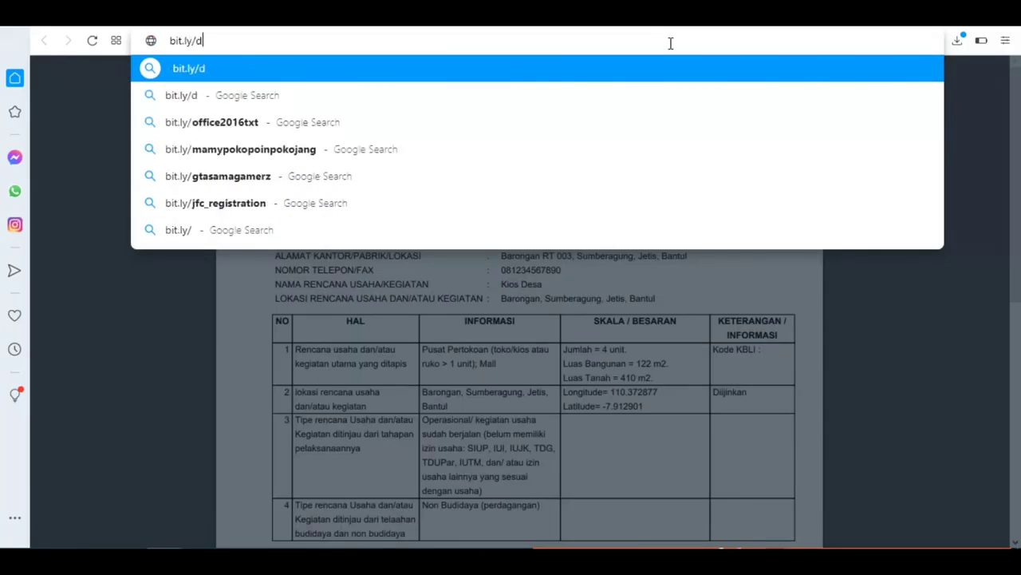
pyautogui.write('ampaksppl')
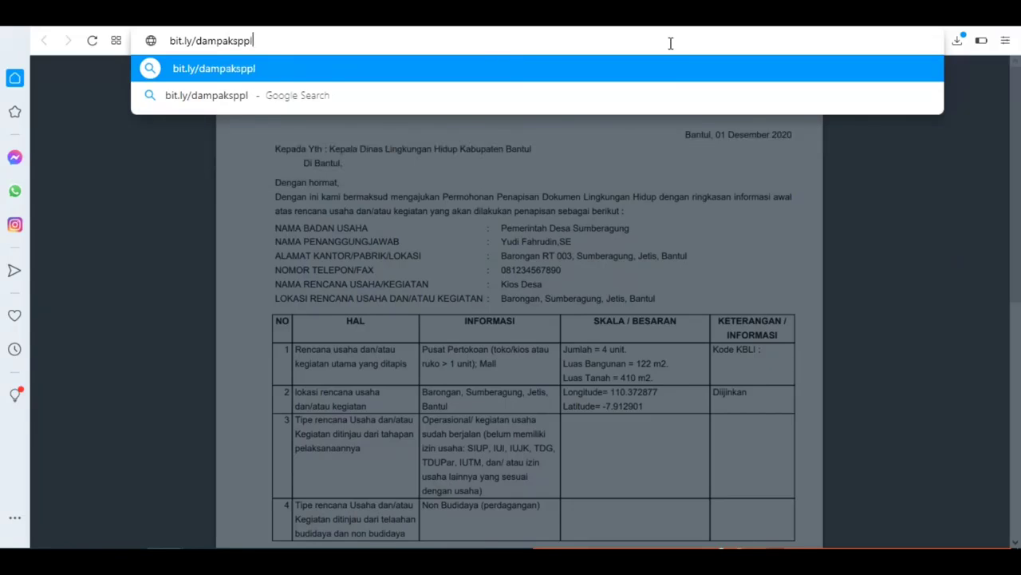
pyautogui.press('Return')
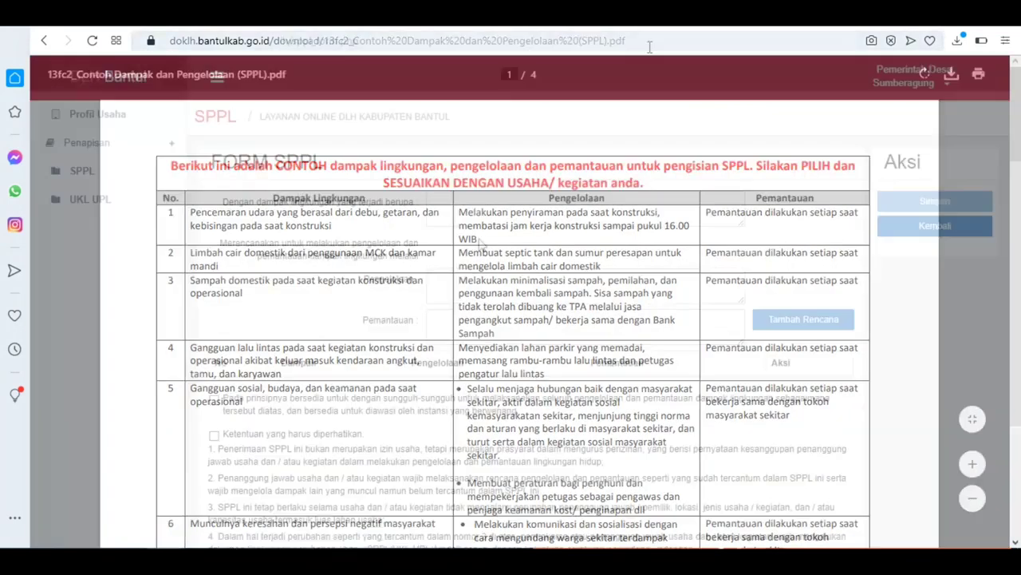
pyautogui.click(438, 283)
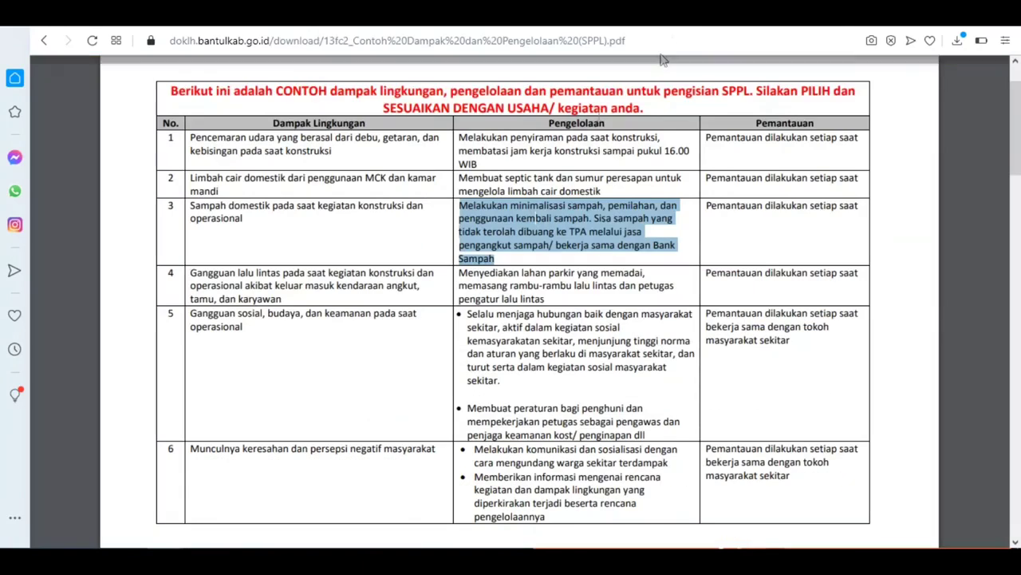
pyautogui.moveTo(189, 206); pyautogui.dragTo(247, 220)
# Step: Copy the row 3 domestic-waste impact text from the PDF into the Dampak field
pyautogui.rightClick(255, 209)
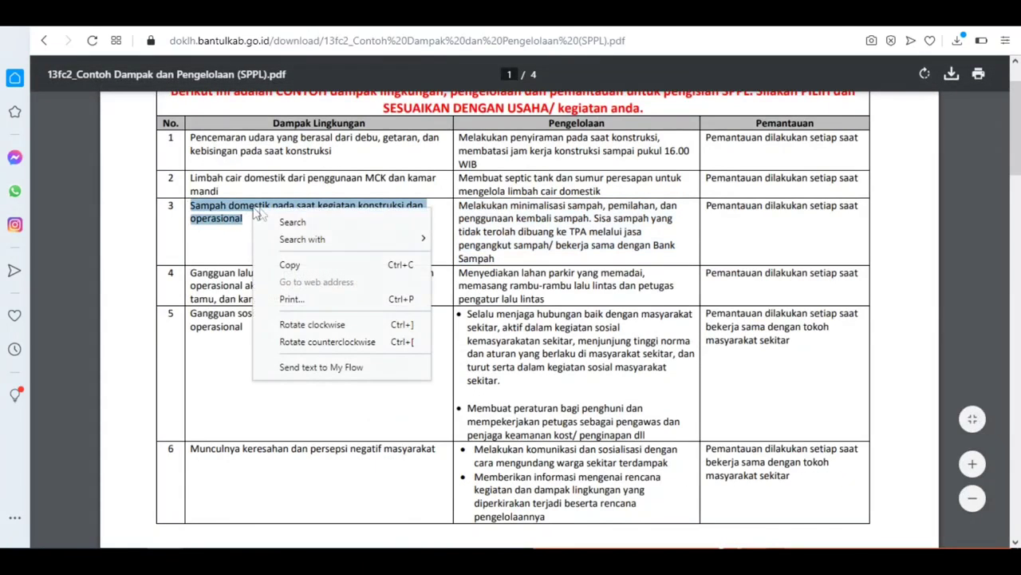
pyautogui.click(297, 263)
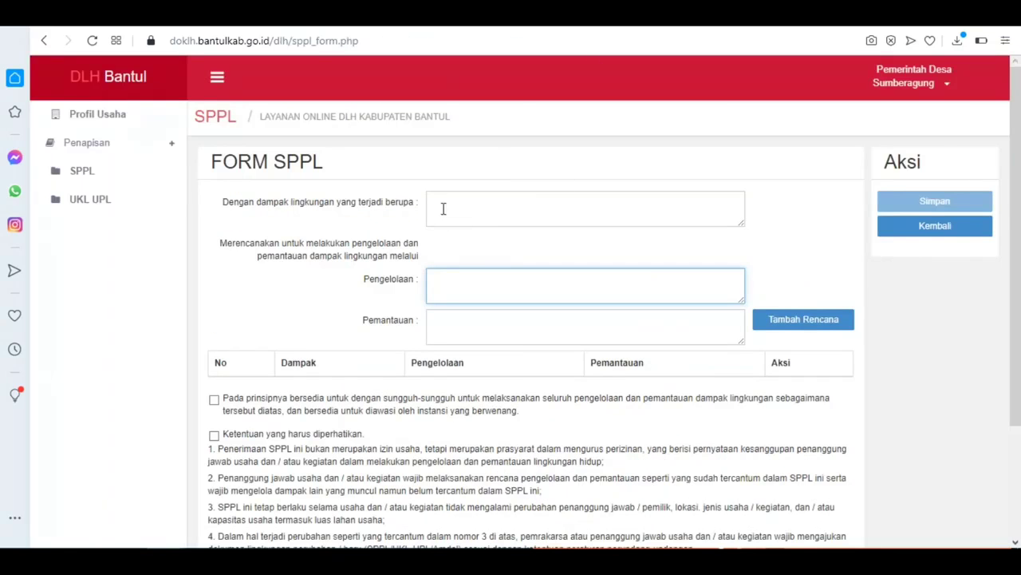
pyautogui.click(440, 208)
pyautogui.rightClick(442, 207)
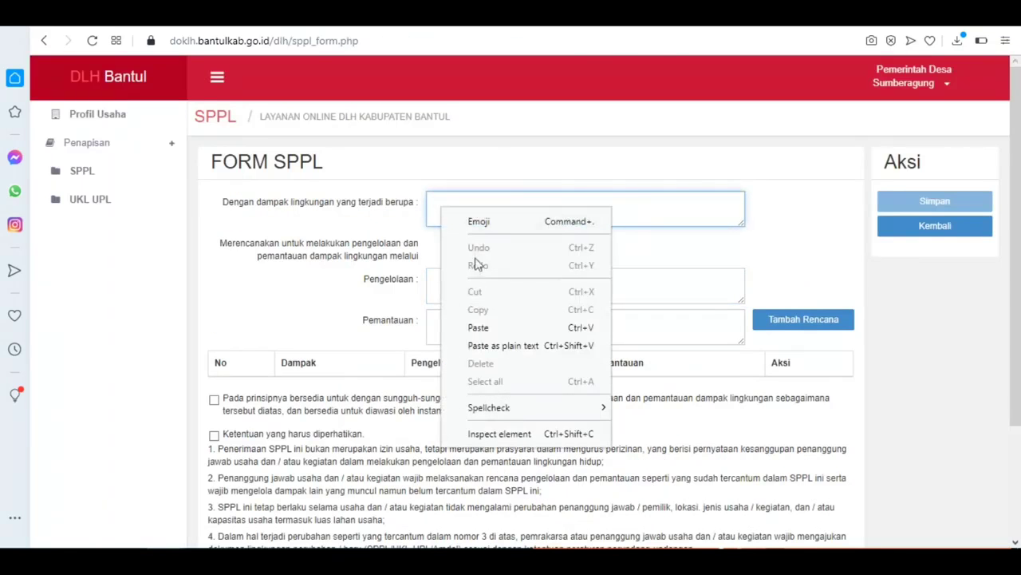
pyautogui.click(478, 327)
# Step: Copy the row 3 waste-reduction management text into the Pengelolaan field
pyautogui.click(696, 16)
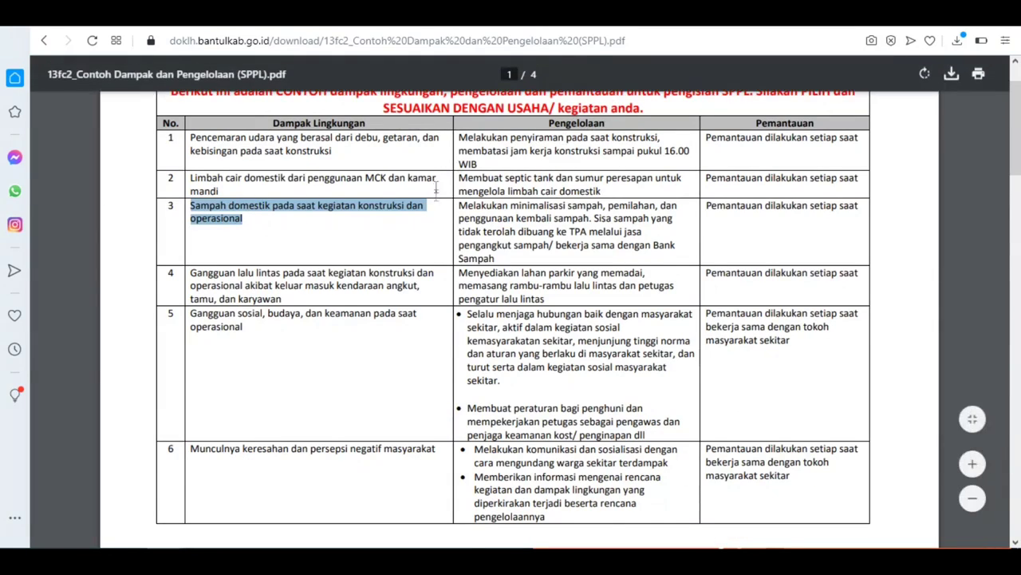
pyautogui.moveTo(460, 206); pyautogui.dragTo(492, 257)
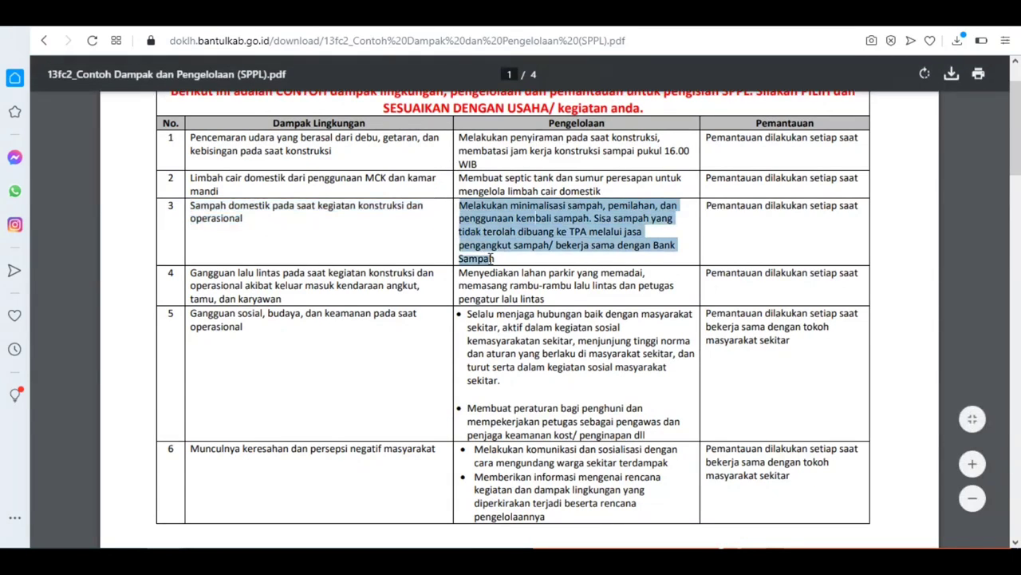
pyautogui.rightClick(488, 243)
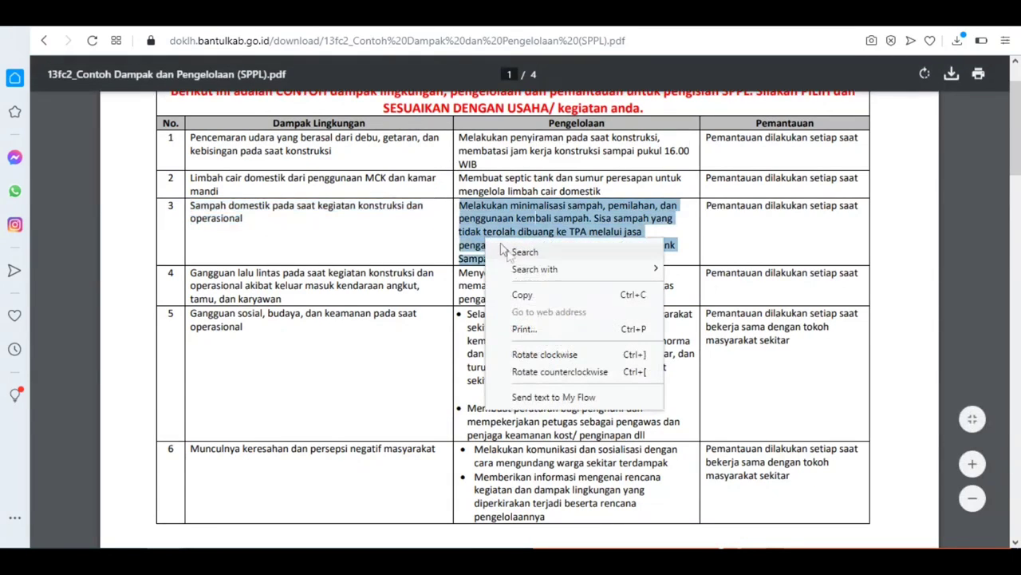
pyautogui.click(524, 295)
pyautogui.click(604, 16)
pyautogui.click(467, 263)
pyautogui.click(462, 282)
pyautogui.rightClick(460, 283)
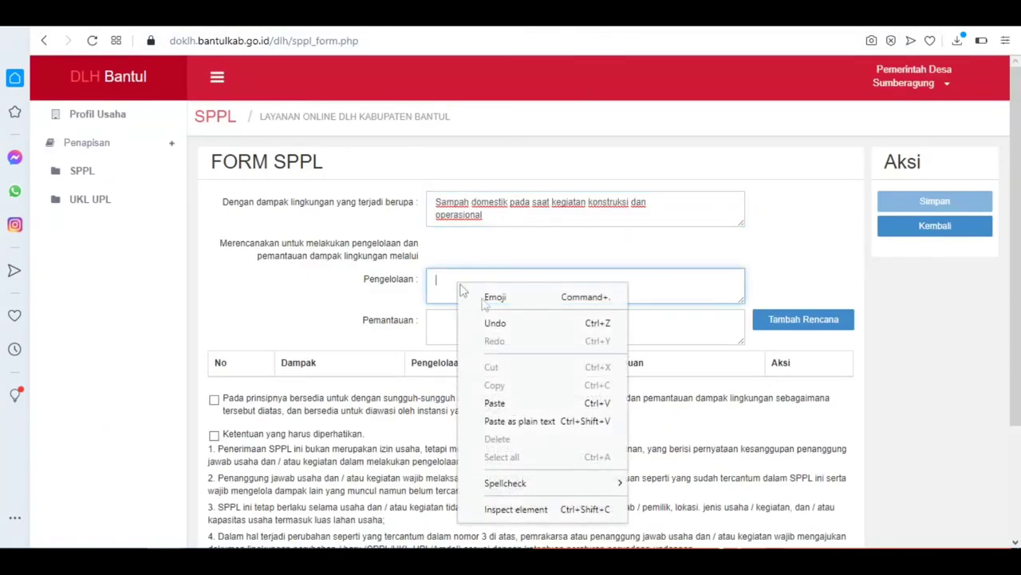
pyautogui.click(493, 402)
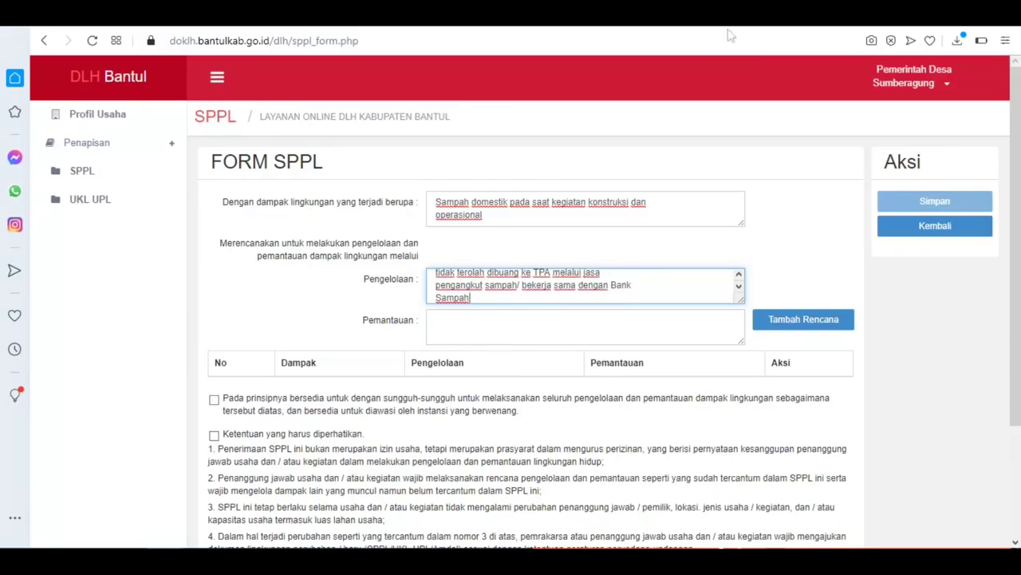
# Step: Paste the row 3 'at all times' monitoring text into Pemantauan and add the plan as row 1
pyautogui.click(670, 16)
pyautogui.moveTo(708, 205); pyautogui.dragTo(863, 205)
pyautogui.rightClick(821, 207)
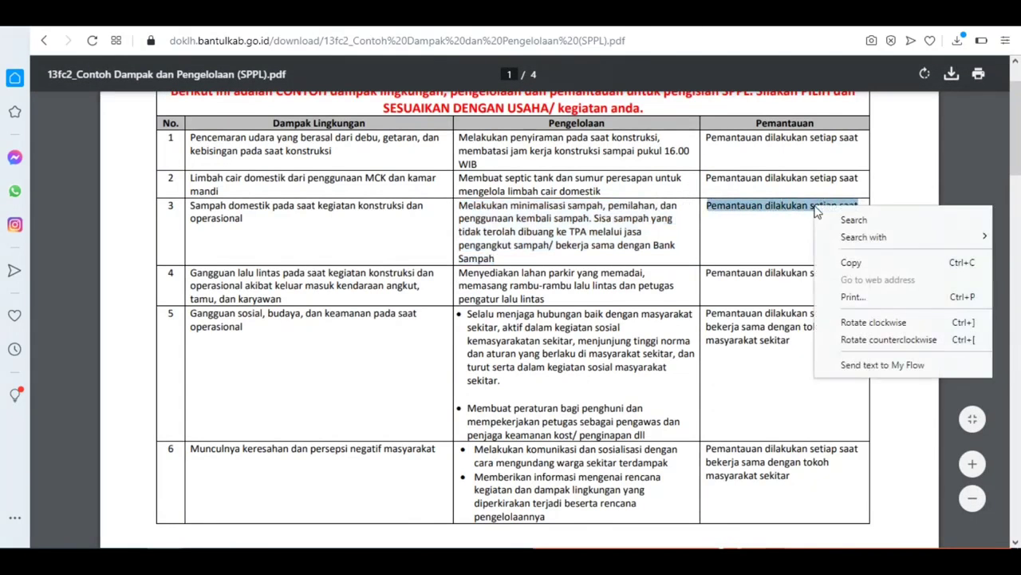
pyautogui.click(869, 261)
pyautogui.click(558, 16)
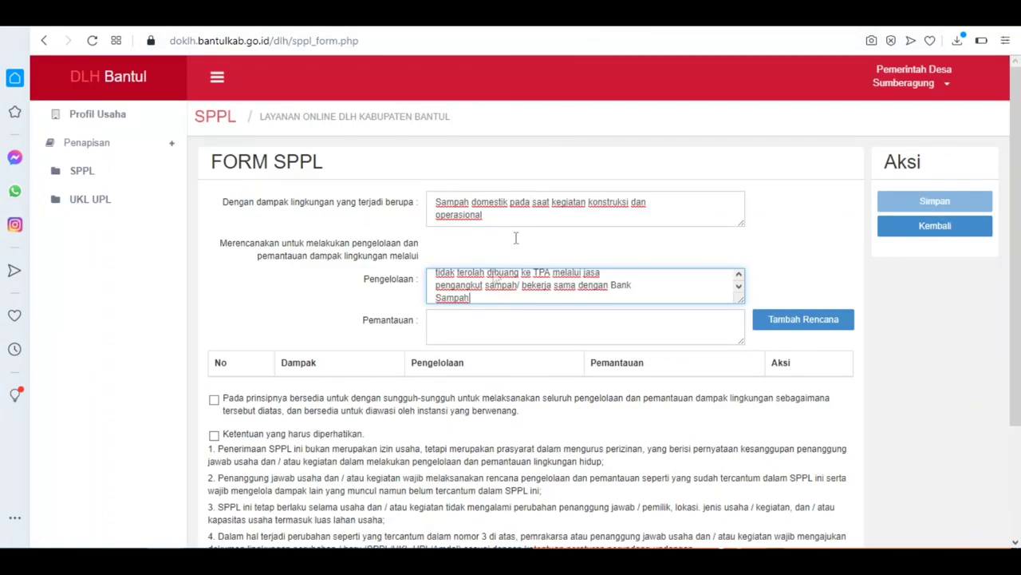
pyautogui.click(488, 326)
pyautogui.rightClick(486, 326)
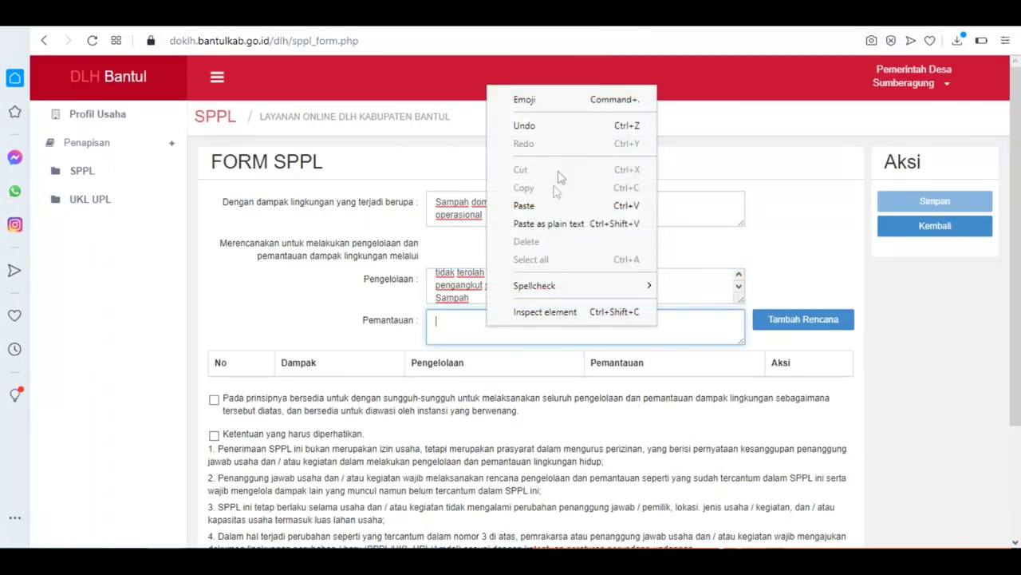
pyautogui.click(549, 205)
pyautogui.click(762, 320)
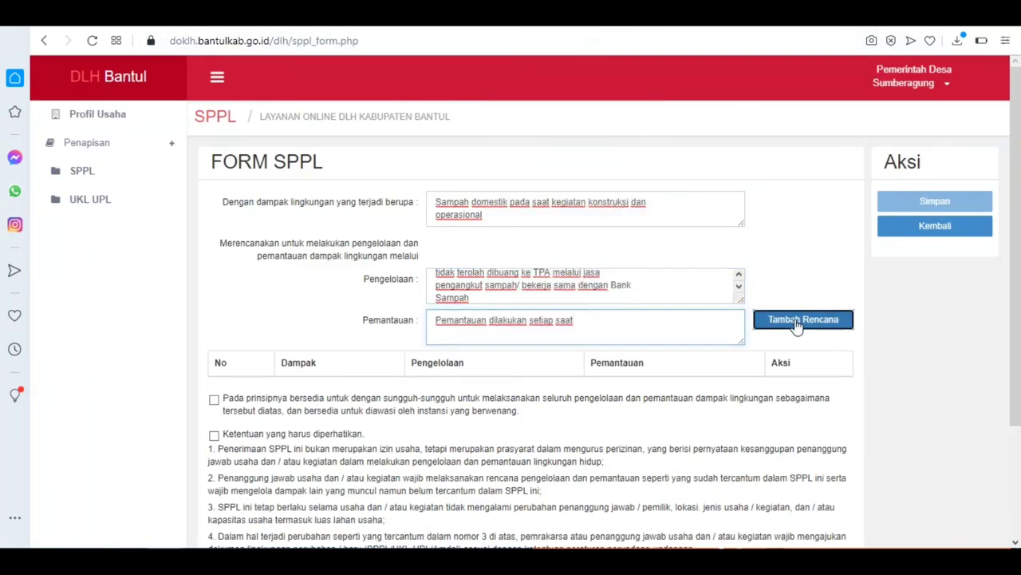
pyautogui.scroll(-1, 763, 277)
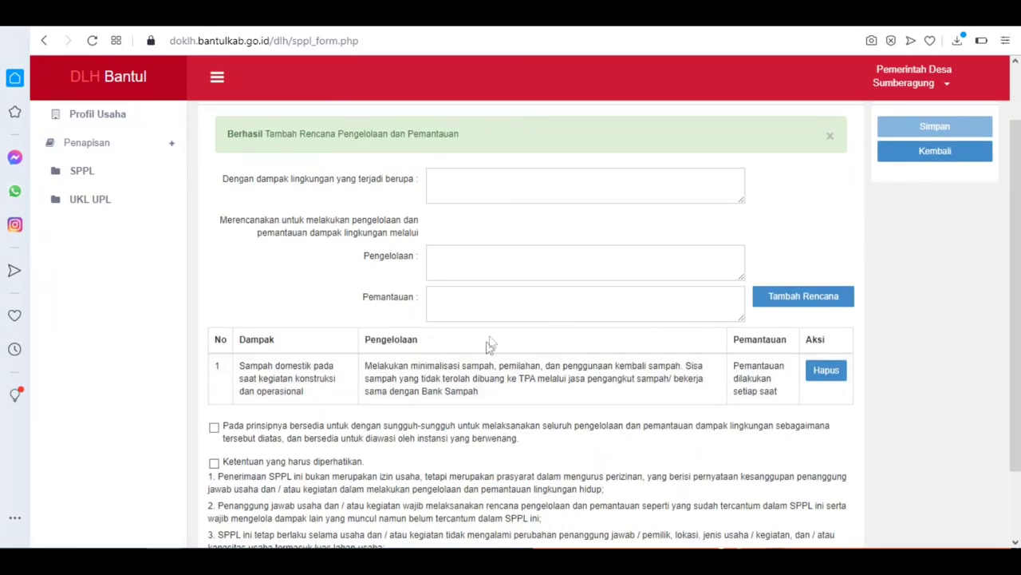
# Step: Paste 'Limbah cair domestik dari penggunaan MCK dan kamar mandi' into the Dampak field
pyautogui.click(476, 182)
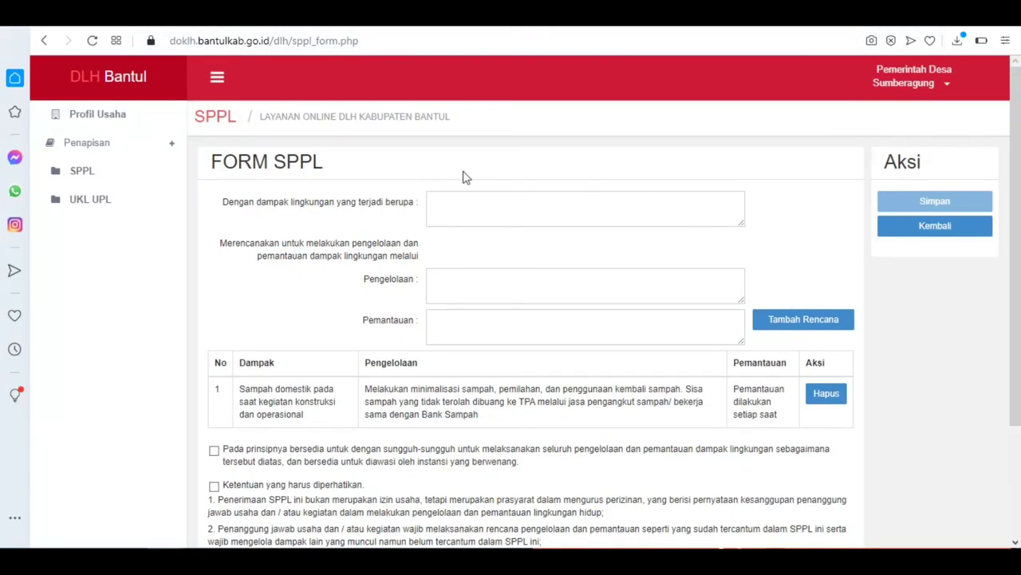
pyautogui.click(441, 206)
pyautogui.rightClick(441, 206)
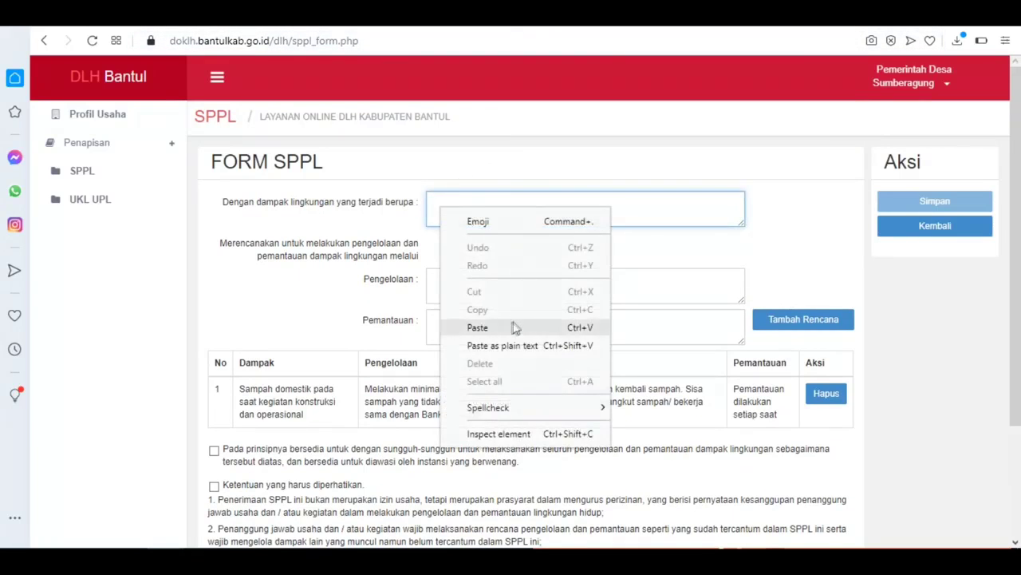
pyautogui.click(477, 327)
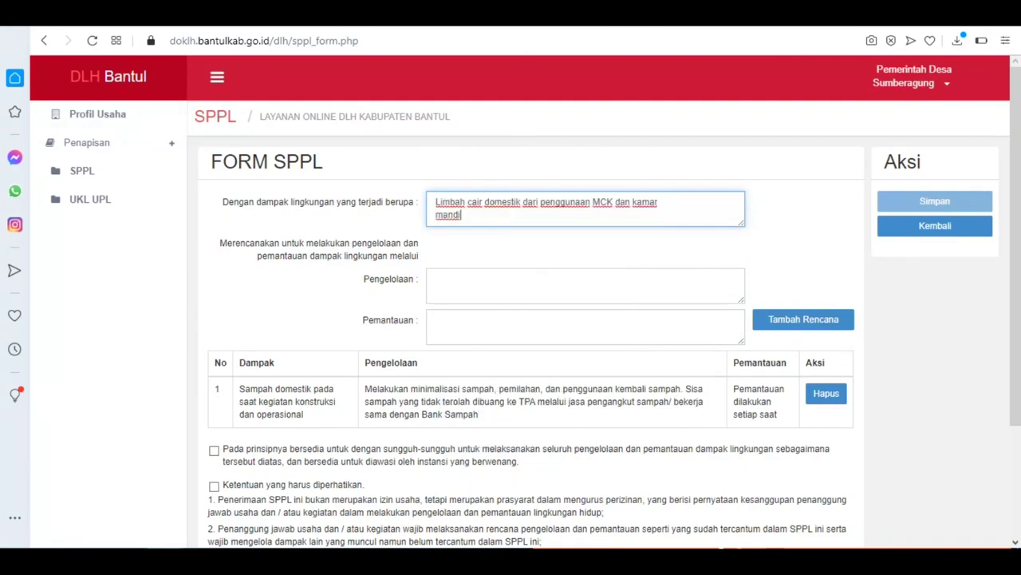
# Step: Copy row 2's septic tank and soak well management text into Pengelolaan
pyautogui.click(683, 14)
pyautogui.moveTo(461, 177); pyautogui.dragTo(604, 191)
pyautogui.rightClick(604, 191)
pyautogui.click(621, 240)
pyautogui.hotkey('ctrl', 'Tab')
pyautogui.click(486, 295)
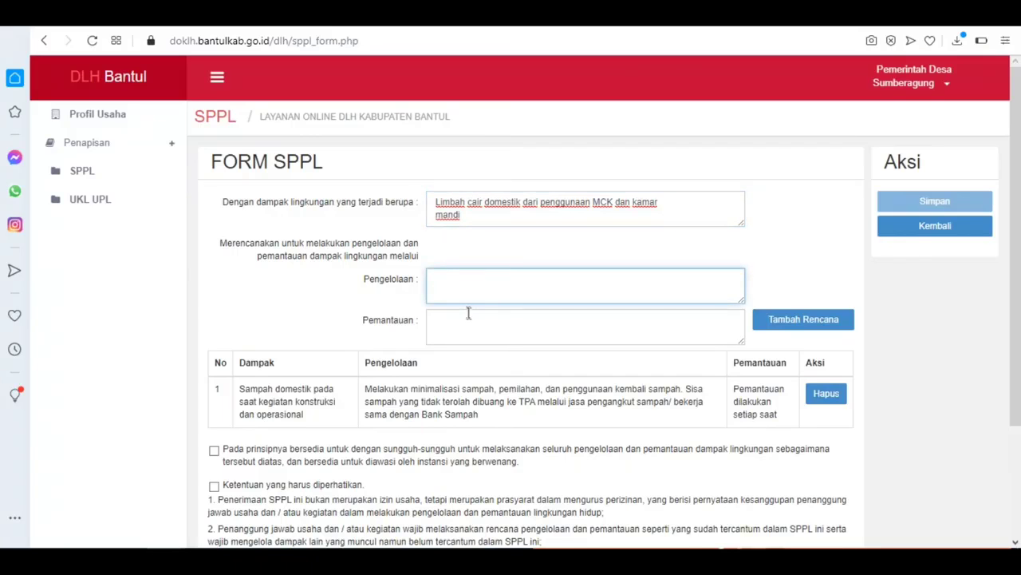
pyautogui.rightClick(464, 292)
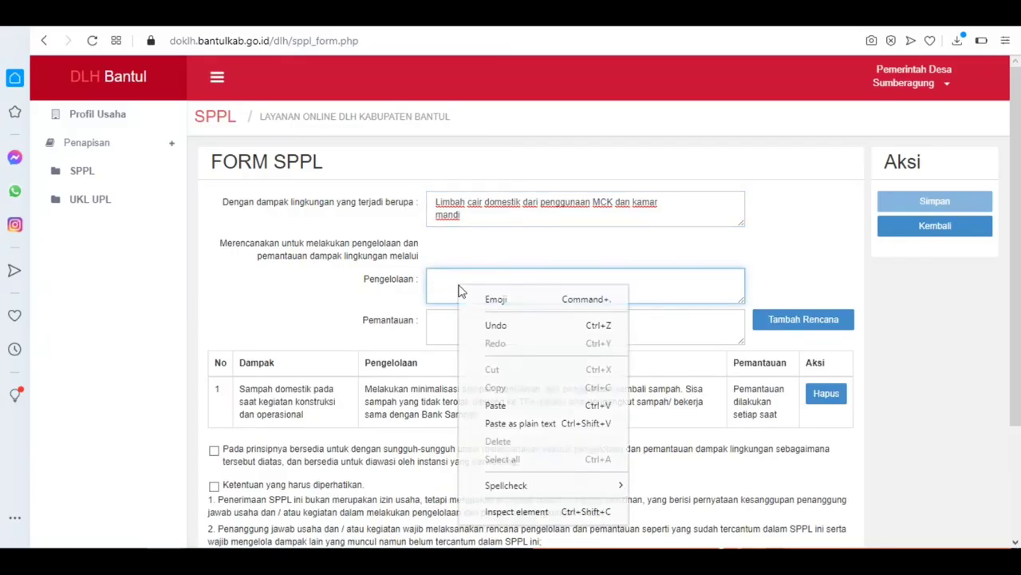
pyautogui.click(494, 405)
# Step: Copy row 2's monitoring text into Pemantauan and add the wastewater plan as row 2
pyautogui.hotkey('ctrl', 'Tab')
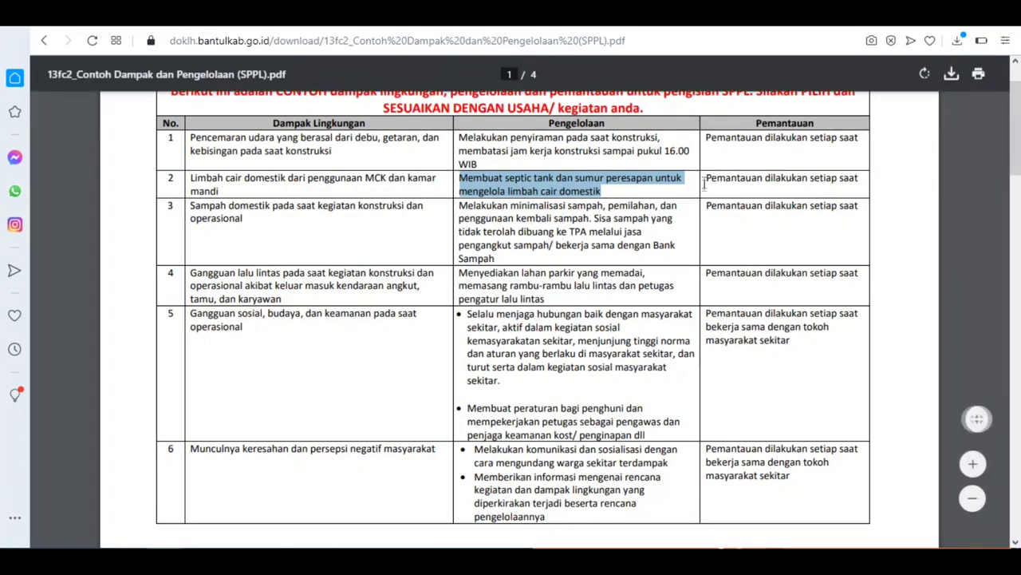
pyautogui.moveTo(704, 179); pyautogui.dragTo(857, 180)
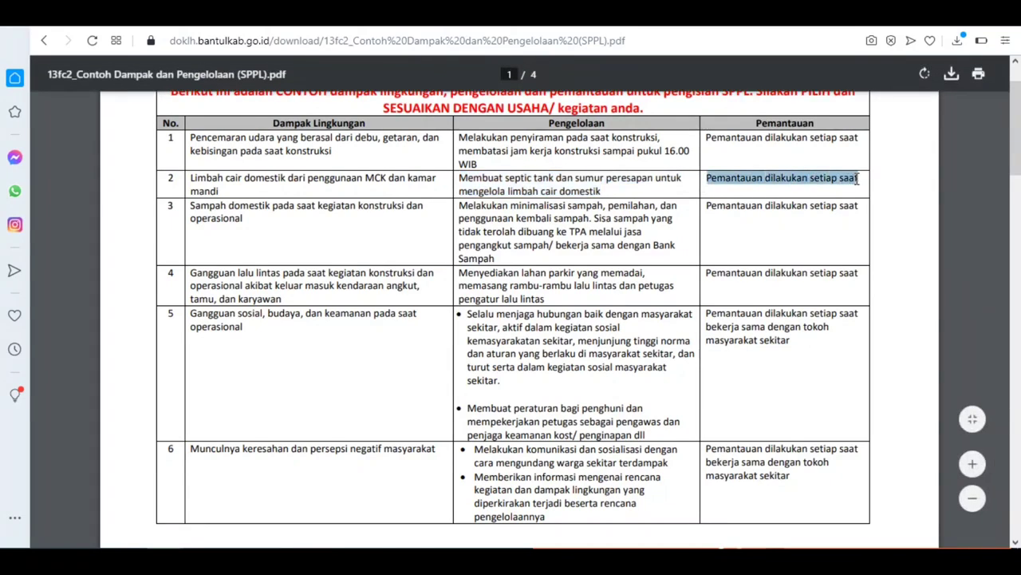
pyautogui.rightClick(850, 182)
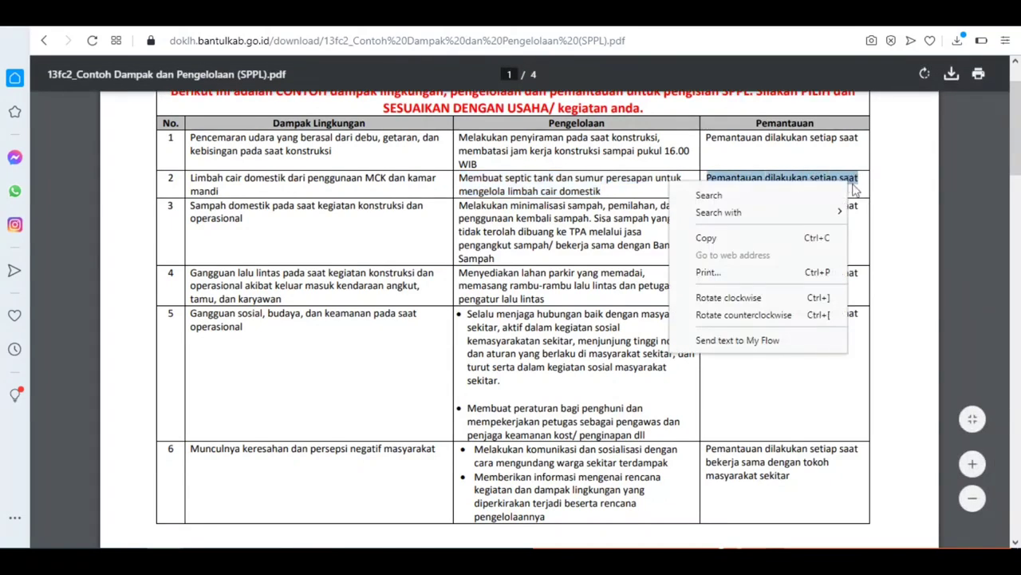
pyautogui.click(730, 236)
pyautogui.hotkey('ctrl', 'Tab')
pyautogui.click(495, 336)
pyautogui.rightClick(492, 334)
pyautogui.click(527, 208)
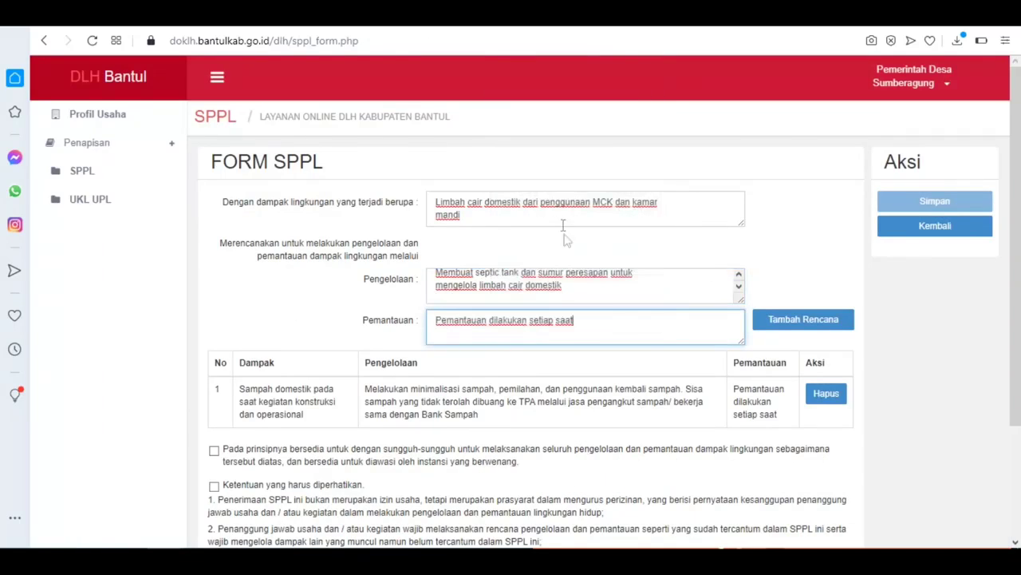
pyautogui.click(785, 332)
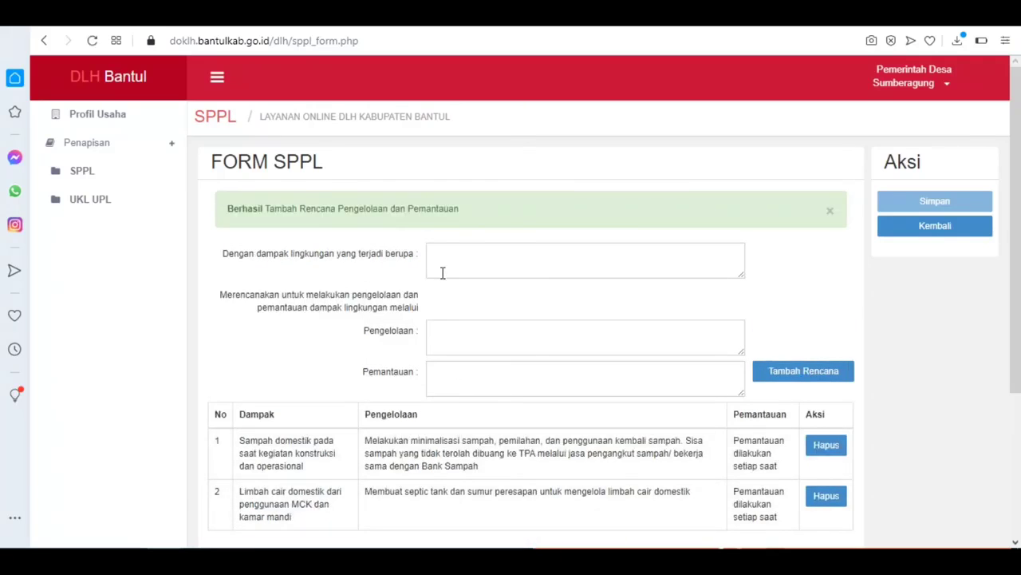
# Step: Copy 'Peningkatan kesempatan kerja' from PDF row 7 into the Dampak field
pyautogui.click(652, 18)
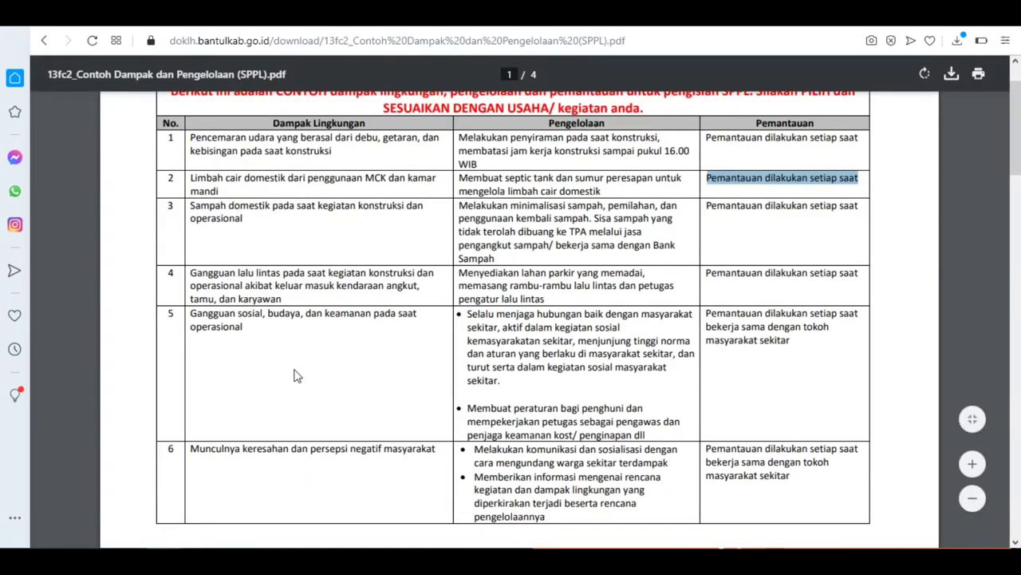
pyautogui.scroll(-5, 293, 374)
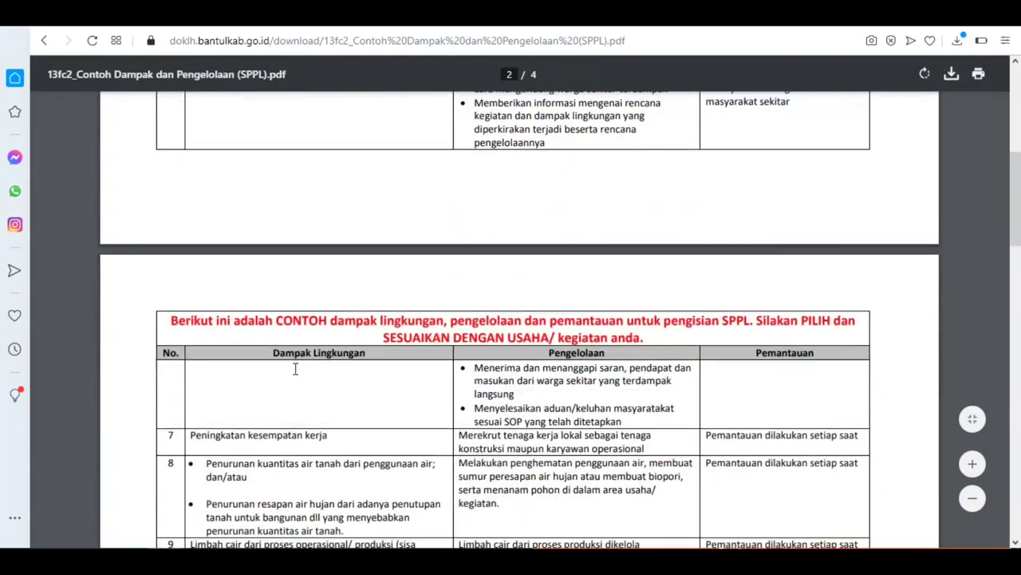
pyautogui.scroll(-1, 296, 374)
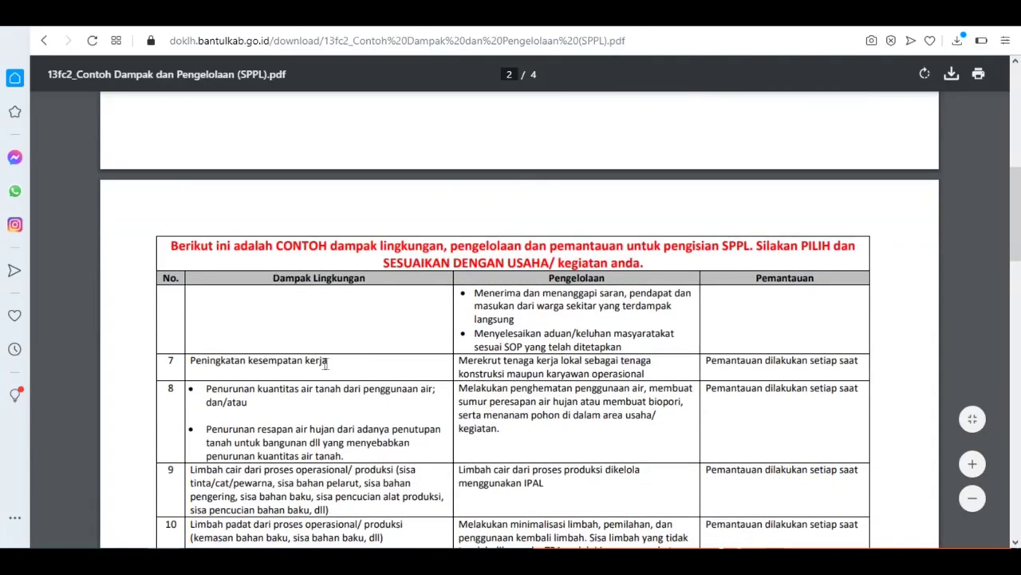
pyautogui.moveTo(327, 360); pyautogui.dragTo(192, 352)
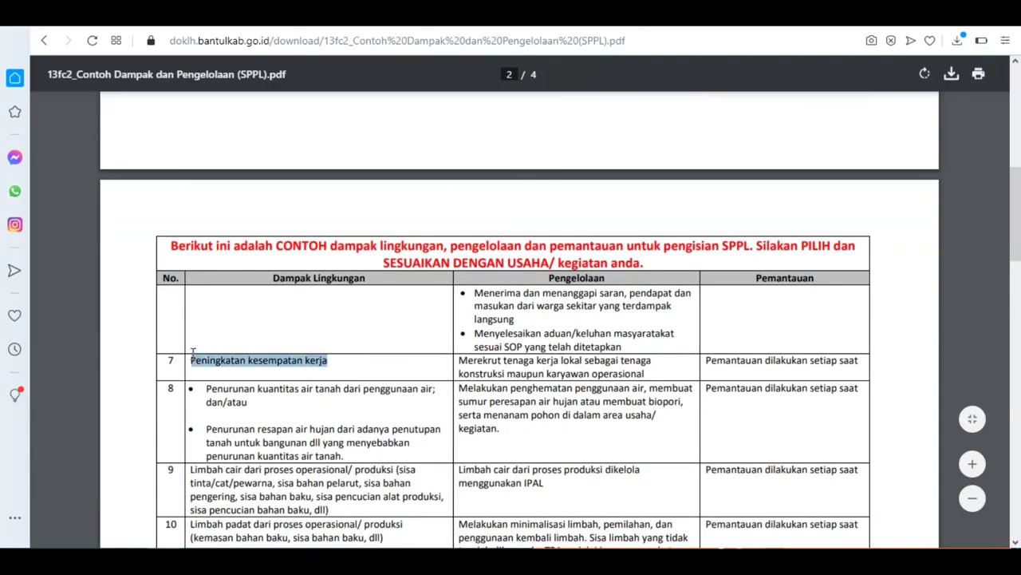
pyautogui.rightClick(239, 360)
pyautogui.click(276, 417)
pyautogui.click(431, 15)
pyautogui.rightClick(443, 255)
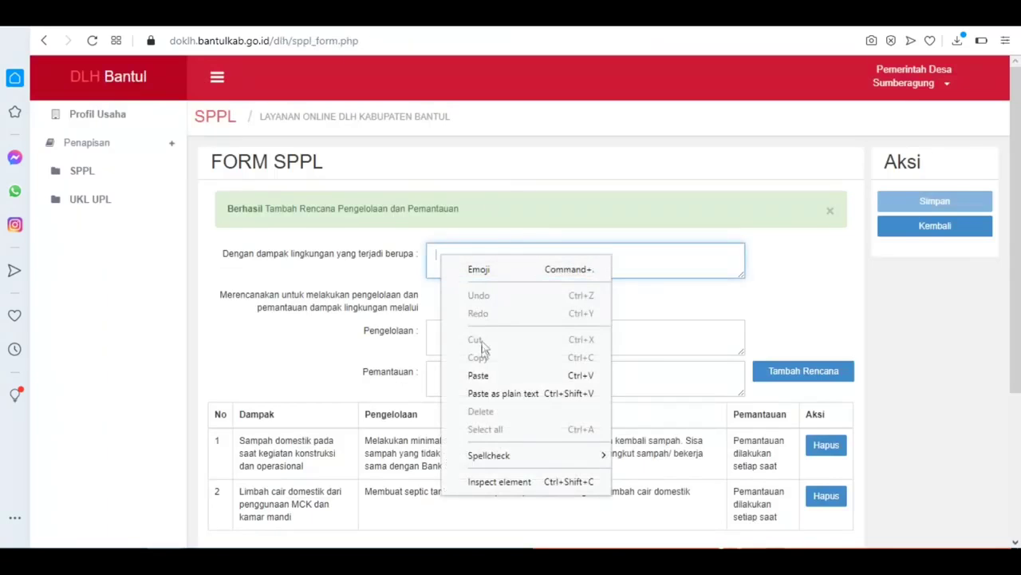
pyautogui.click(482, 373)
# Step: Copy row 7's local worker recruitment management text into Pengelolaan
pyautogui.click(307, 15)
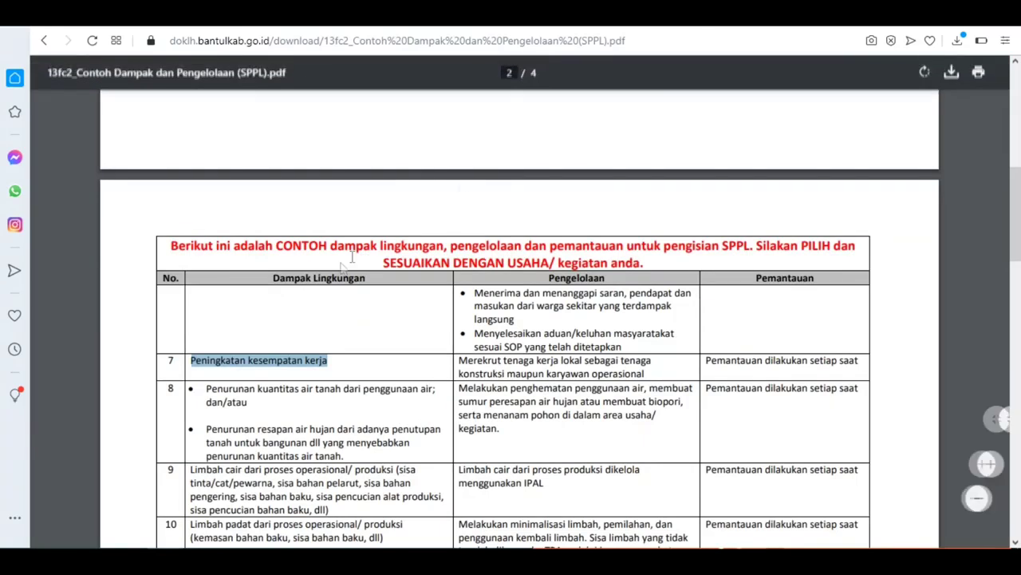
pyautogui.moveTo(459, 362); pyautogui.dragTo(640, 373)
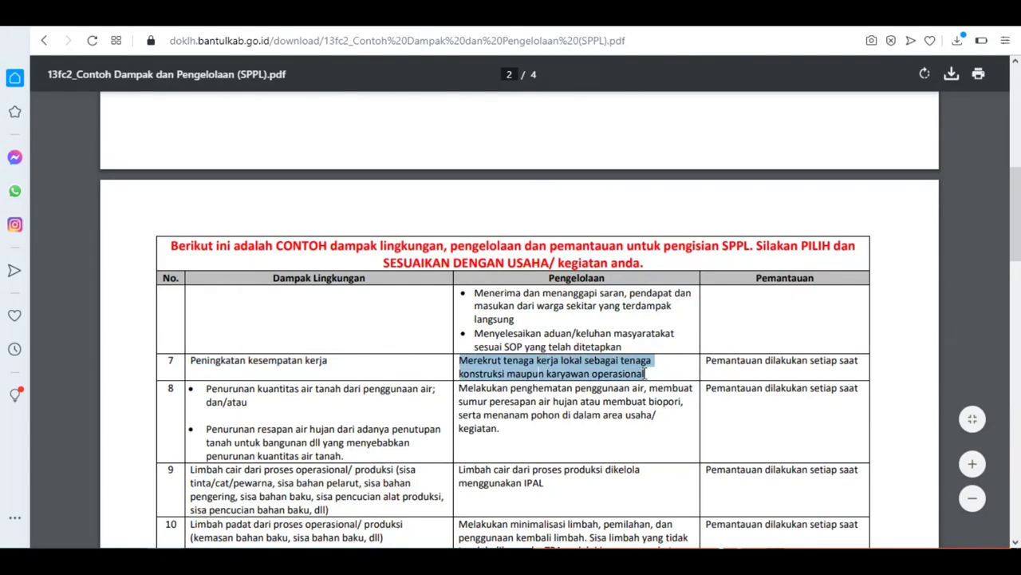
pyautogui.rightClick(644, 372)
pyautogui.click(703, 254)
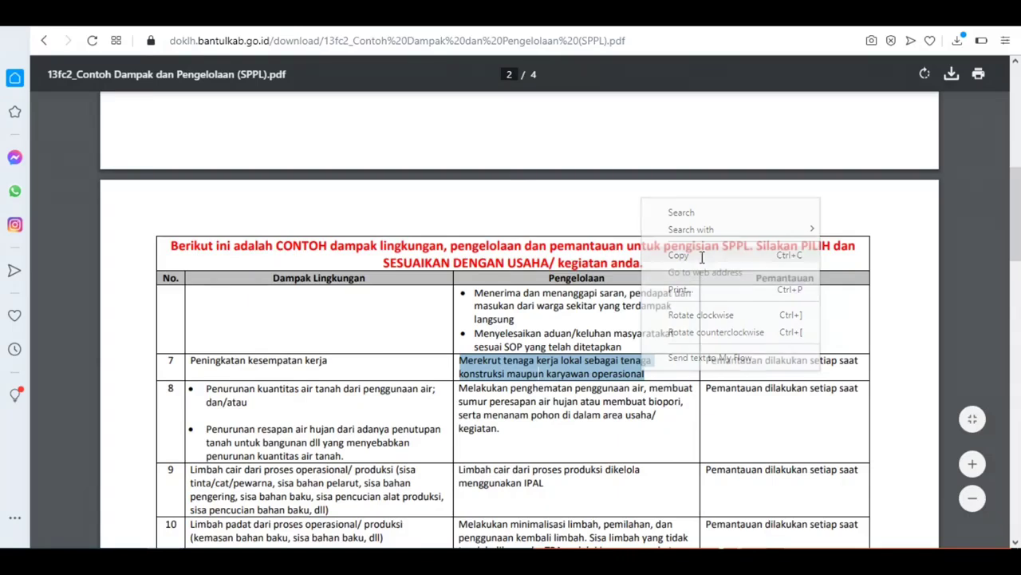
pyautogui.click(588, 14)
pyautogui.click(480, 327)
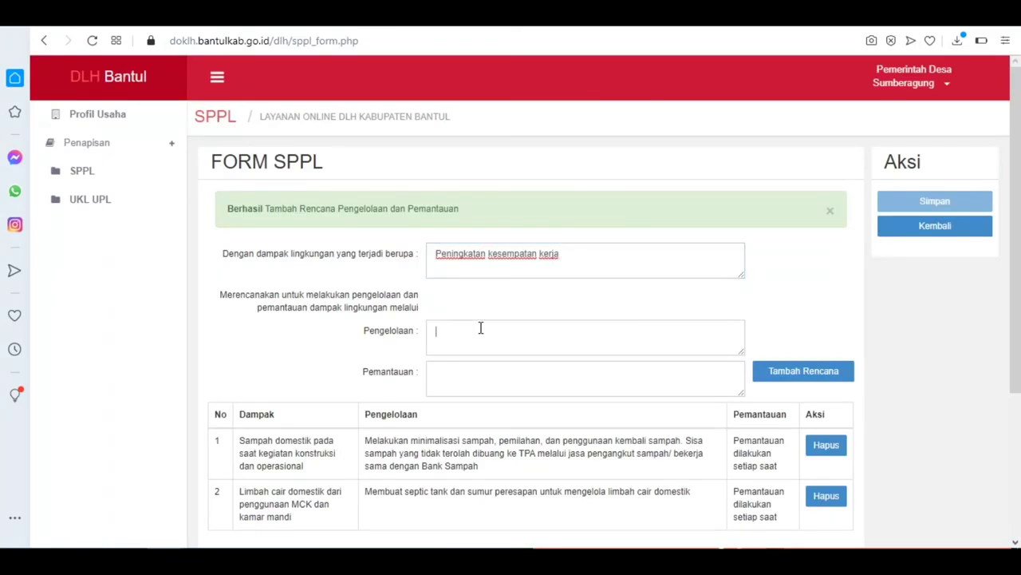
pyautogui.rightClick(482, 326)
pyautogui.click(571, 208)
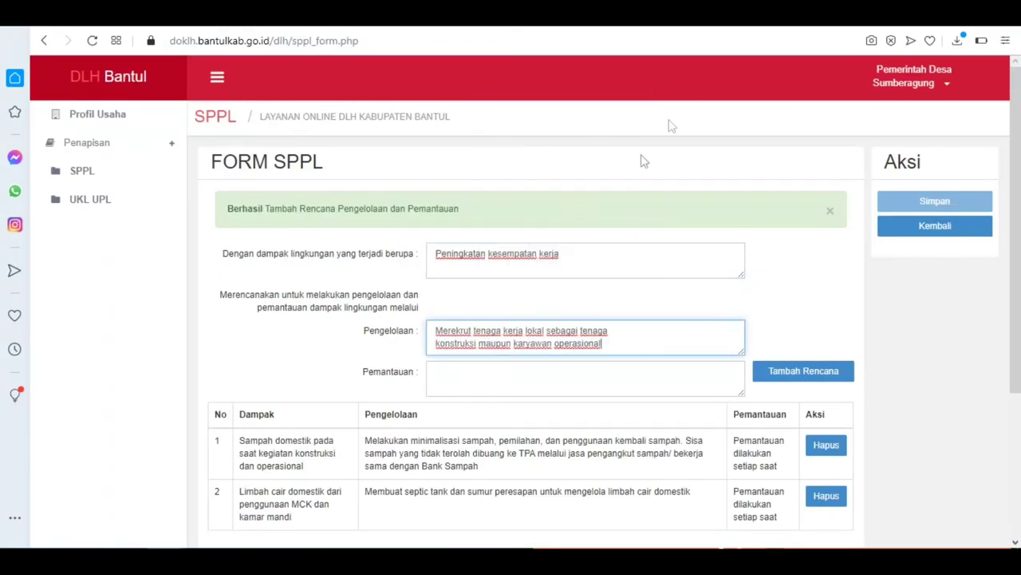
# Step: Copy row 7's 'at all times' monitoring text into Pemantauan and add the plan as row 3
pyautogui.click(694, 16)
pyautogui.moveTo(708, 361); pyautogui.dragTo(862, 363)
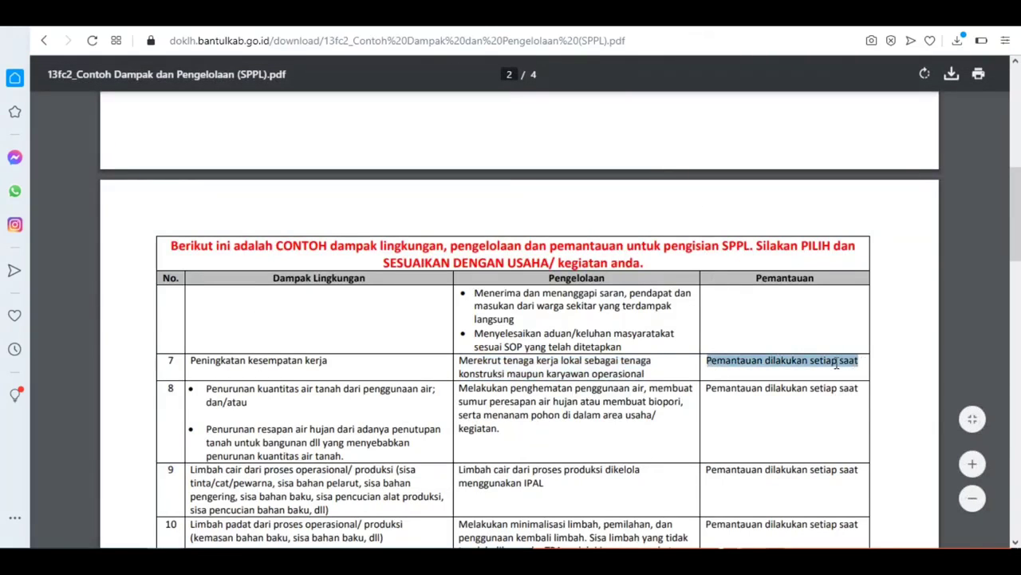
pyautogui.rightClick(836, 363)
pyautogui.click(875, 418)
pyautogui.click(571, 16)
pyautogui.click(449, 391)
pyautogui.rightClick(450, 380)
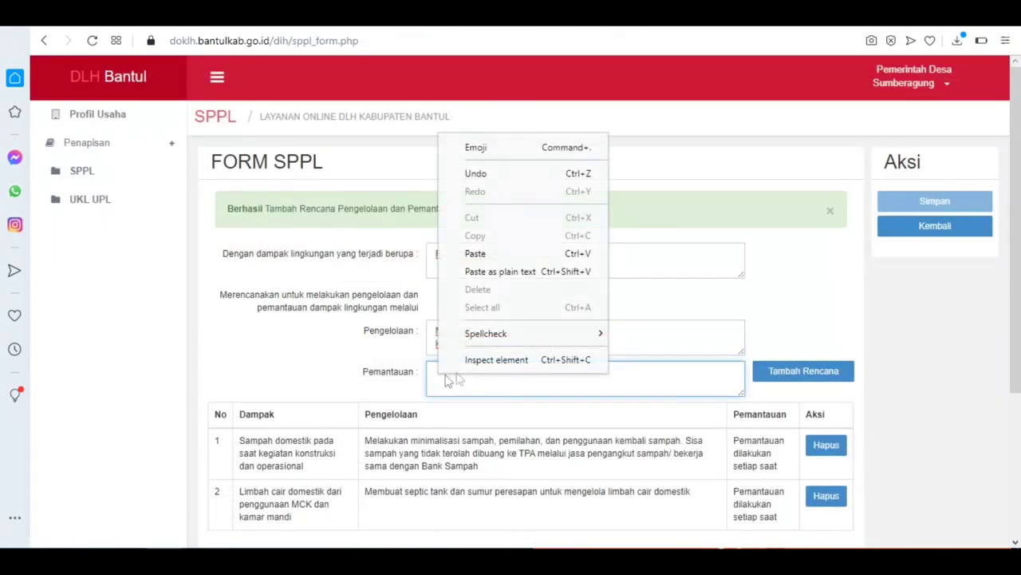
pyautogui.click(513, 255)
pyautogui.click(802, 379)
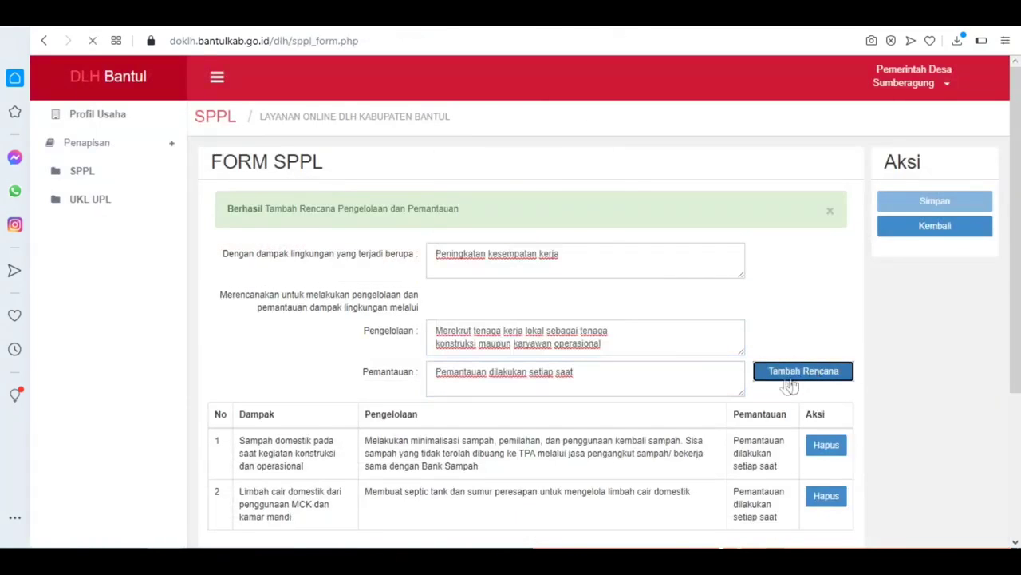
# Step: Tick the statement of willingness to comply and save the revised SPPL form
pyautogui.scroll(-3, 529, 286)
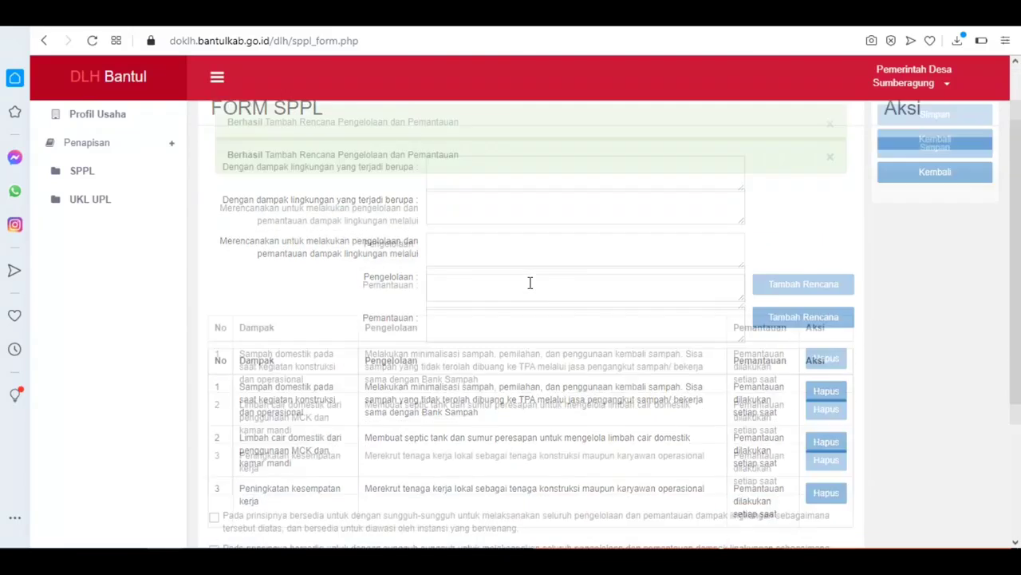
pyautogui.scroll(1, 271, 335)
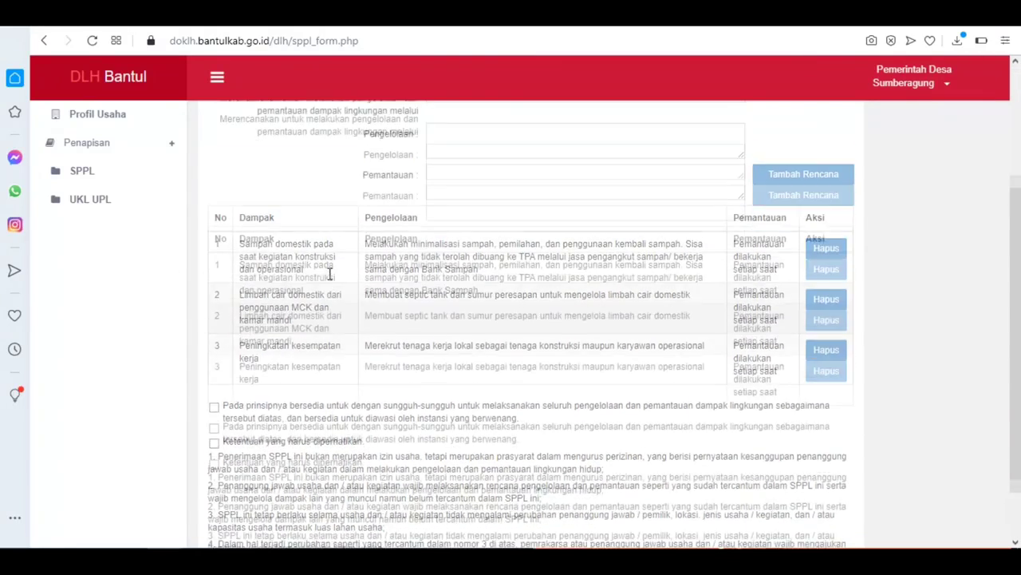
pyautogui.scroll(-1, 325, 379)
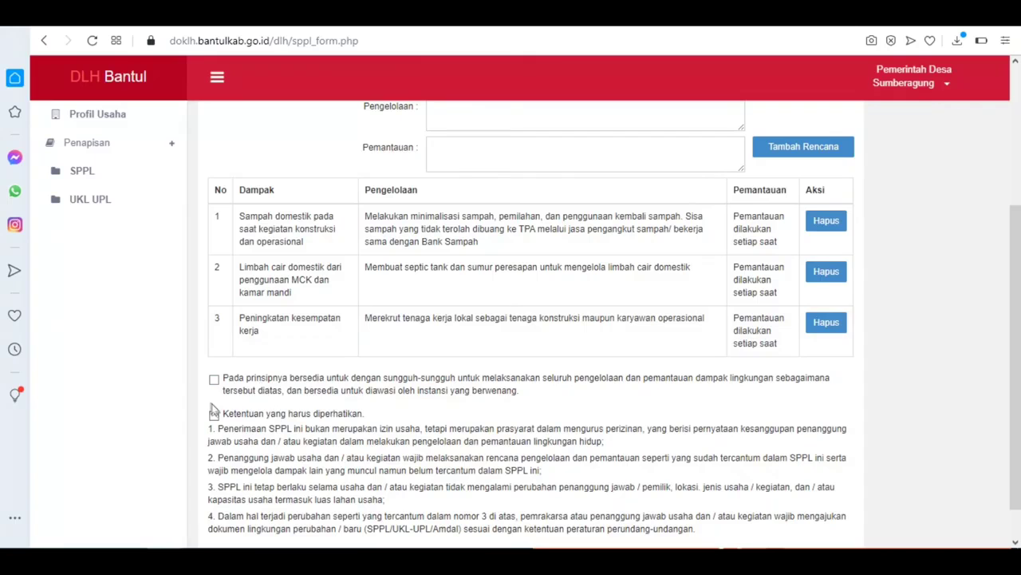
pyautogui.click(215, 381)
pyautogui.scroll(3, 380, 416)
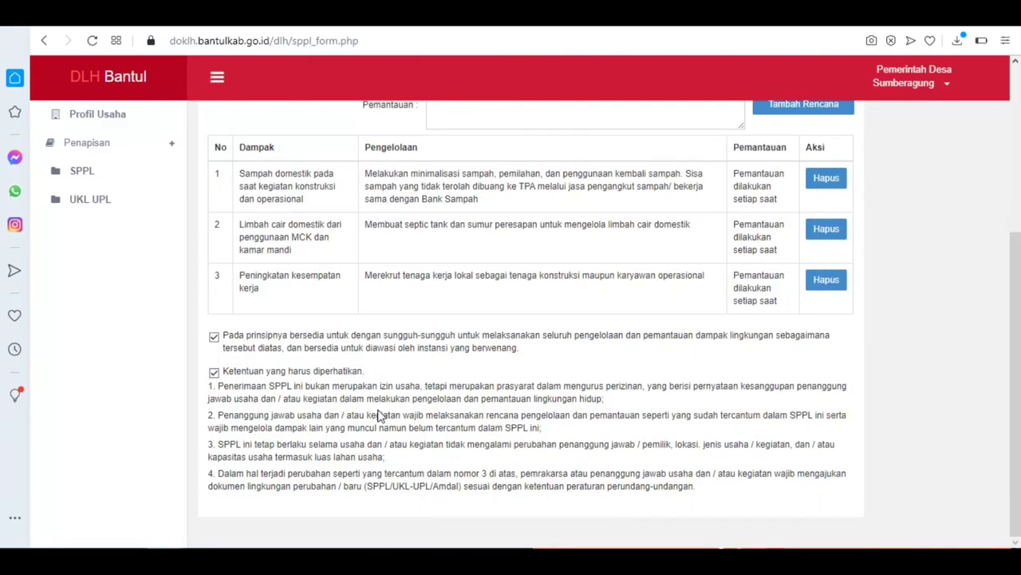
pyautogui.click(934, 204)
# Step: Return to the SPPL document list and reload it to show Kios Desa as Disetujui
pyautogui.scroll(-2, 550, 301)
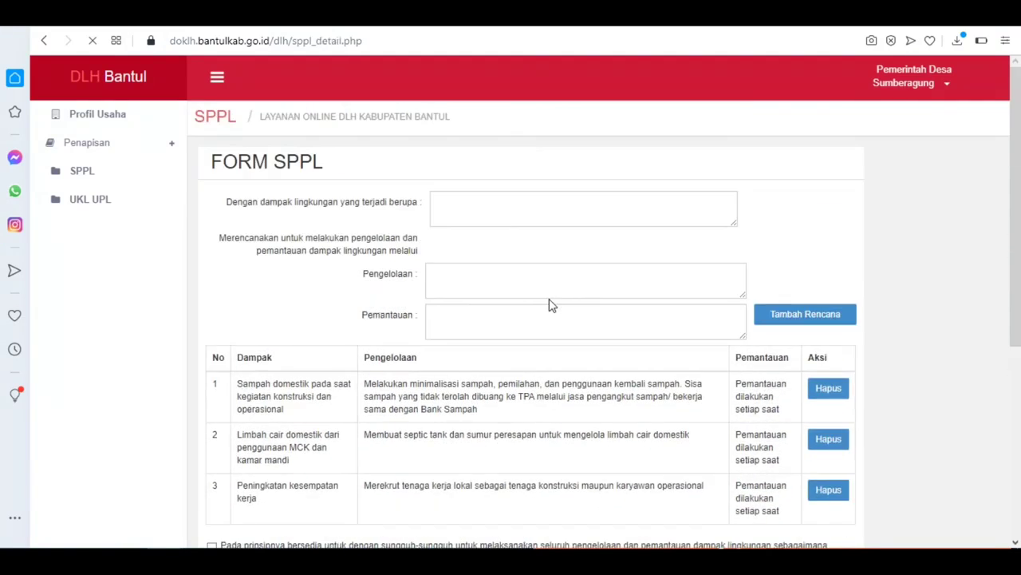
pyautogui.scroll(-5, 463, 319)
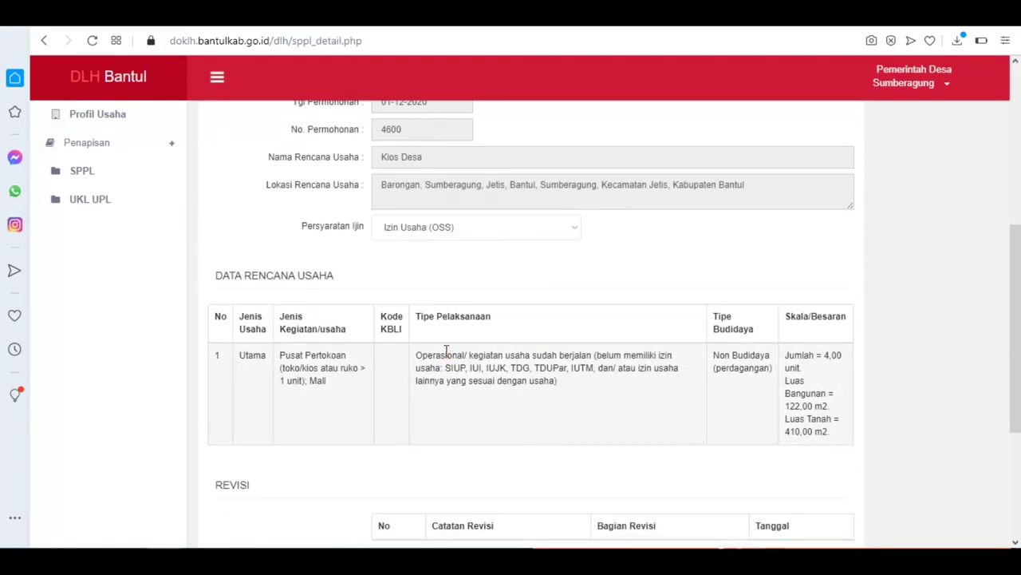
pyautogui.scroll(-3, 445, 354)
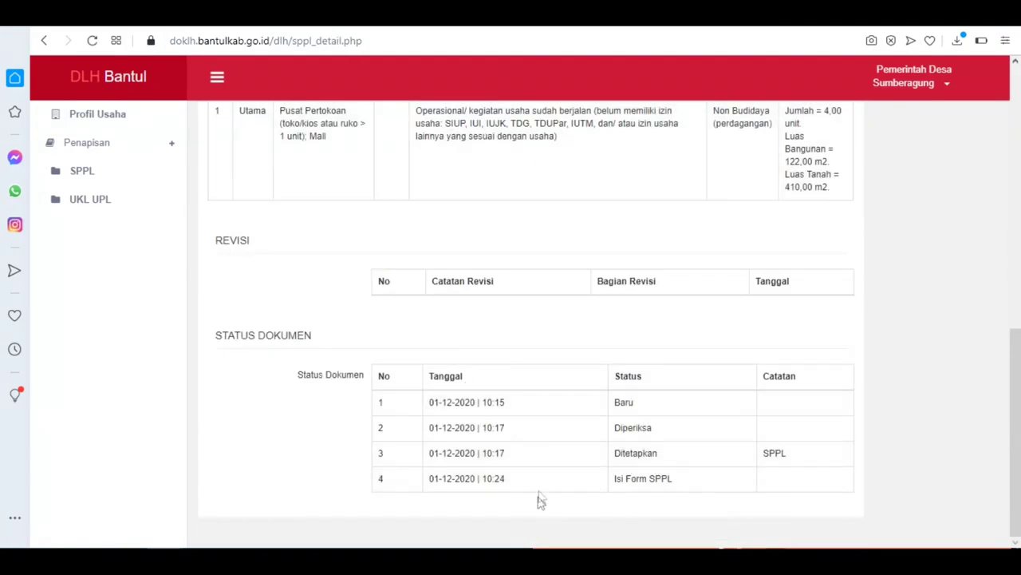
pyautogui.scroll(10, 580, 420)
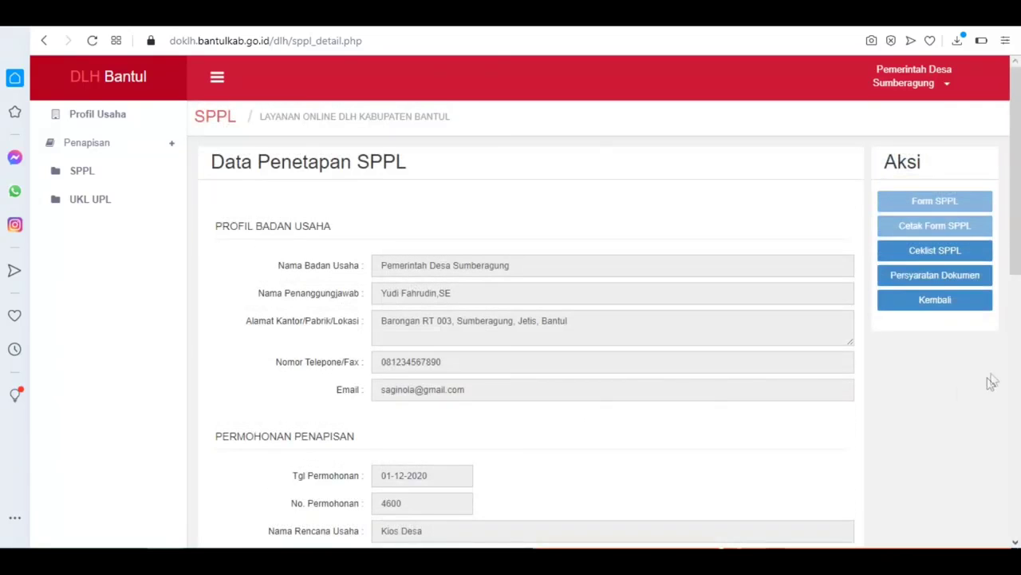
pyautogui.click(936, 304)
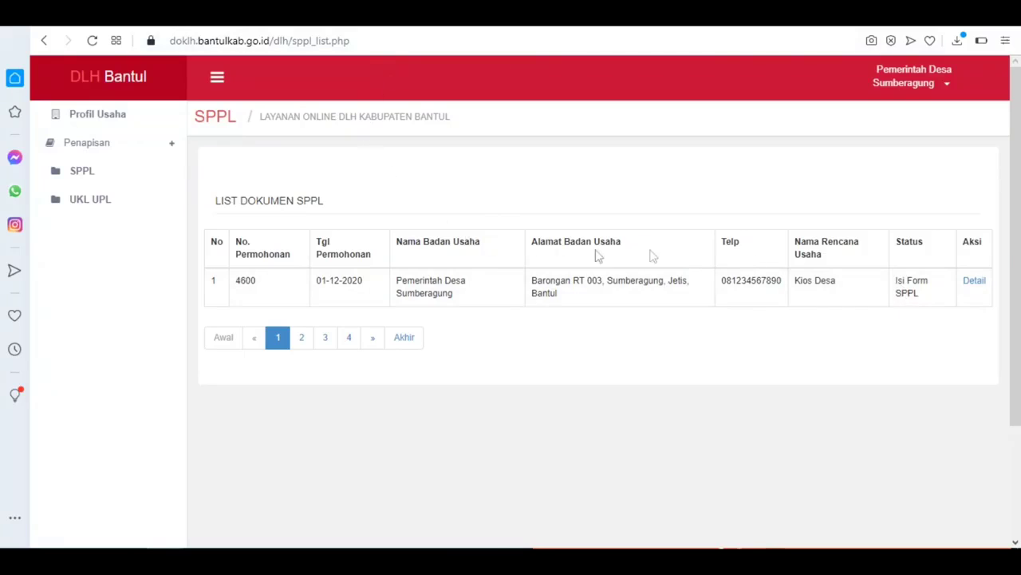
pyautogui.click(92, 41)
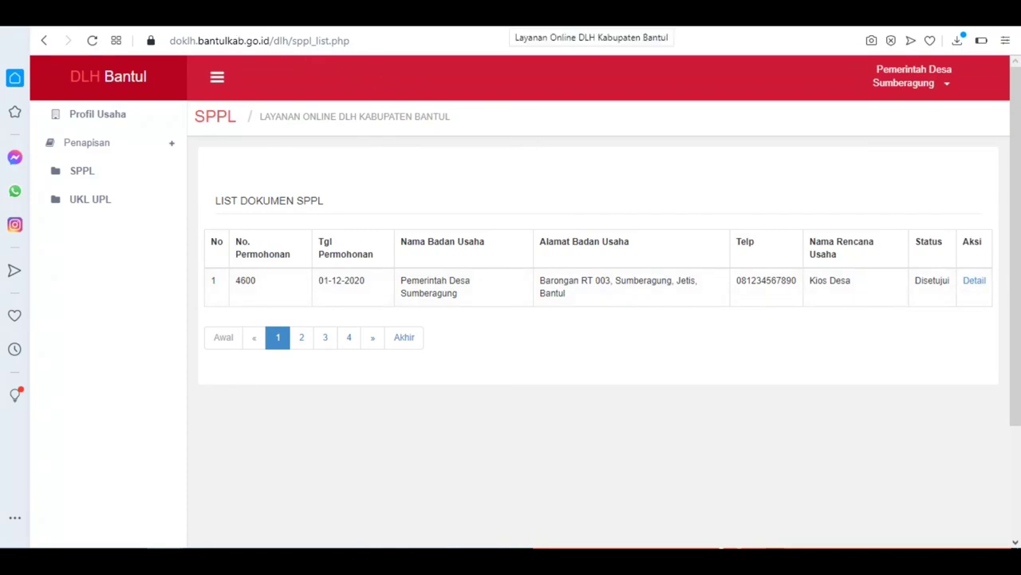
# Step: Open the PENETAPAN | Penapisan email, then the Persetujuan | Dokumen SPPL email, and return to DOKLH
pyautogui.hotkey('ctrl', 'Tab')
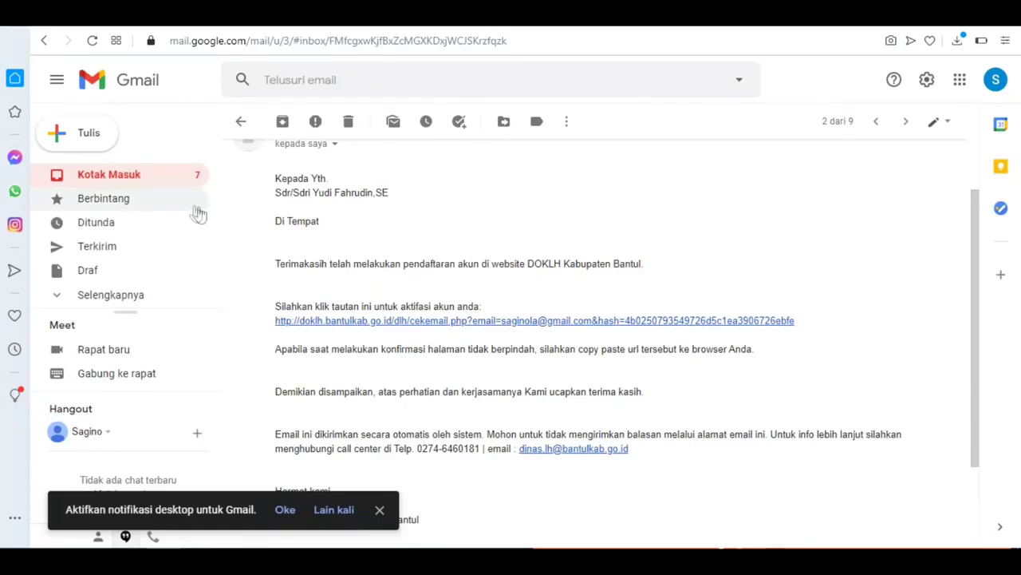
pyautogui.click(163, 177)
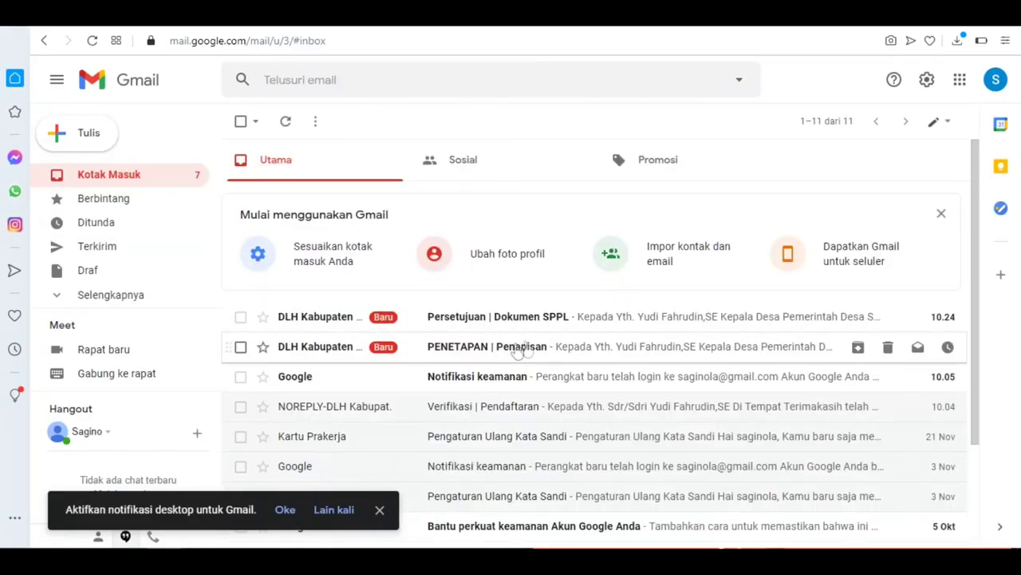
pyautogui.click(549, 347)
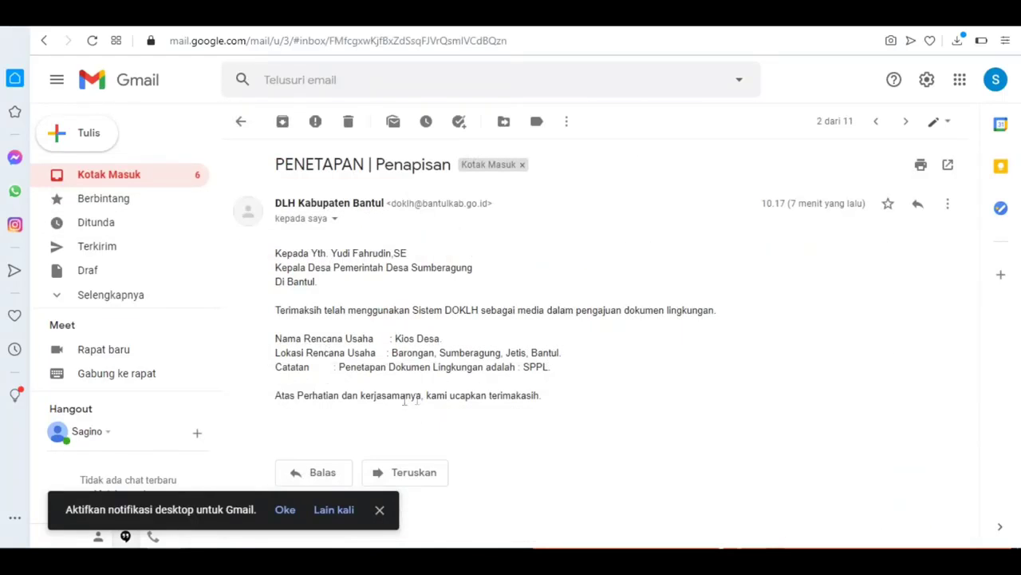
pyautogui.click(100, 177)
pyautogui.click(500, 317)
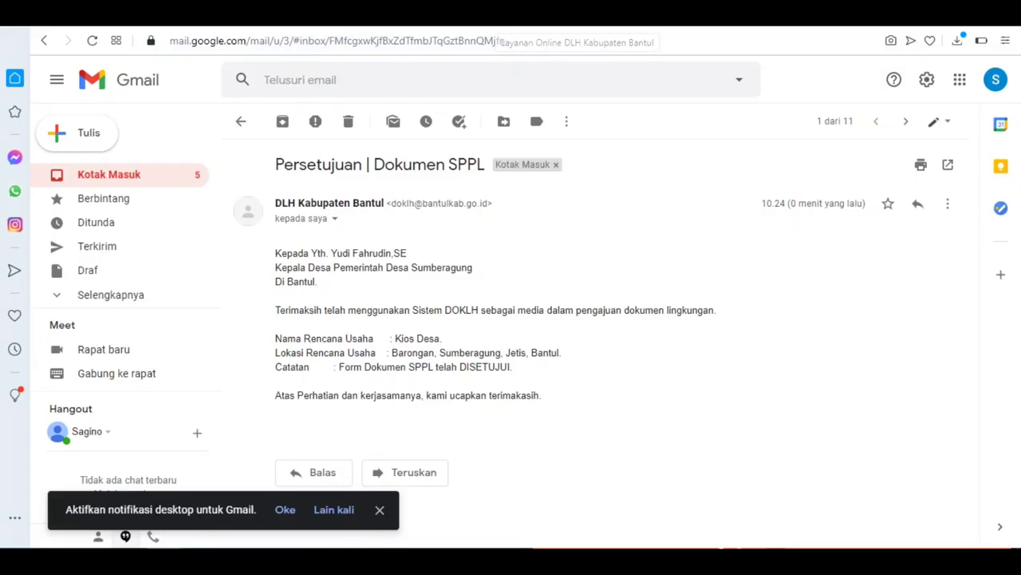
pyautogui.click(491, 20)
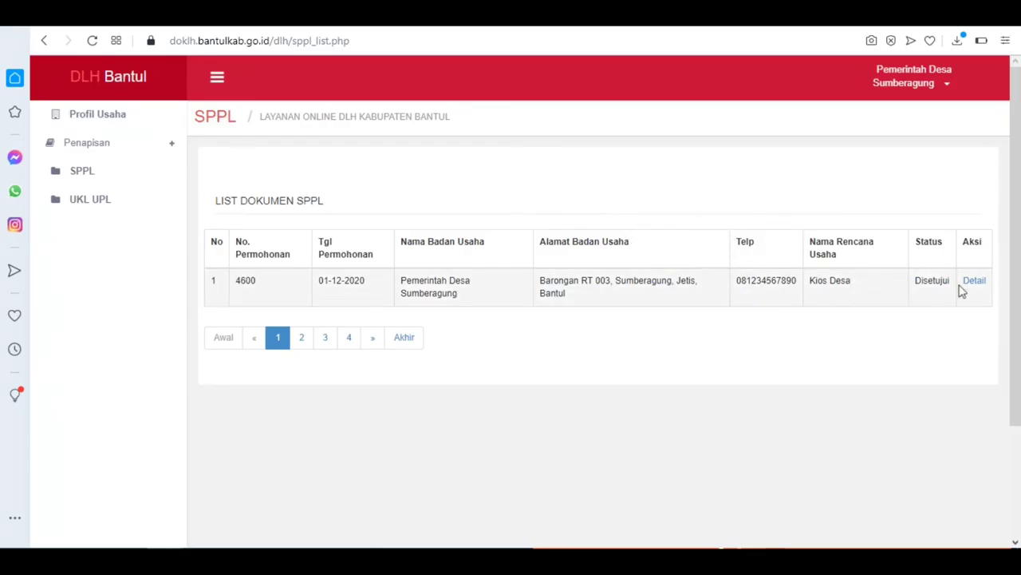
# Step: Open the details page of the Kios Desa SPPL application 4600
pyautogui.click(973, 282)
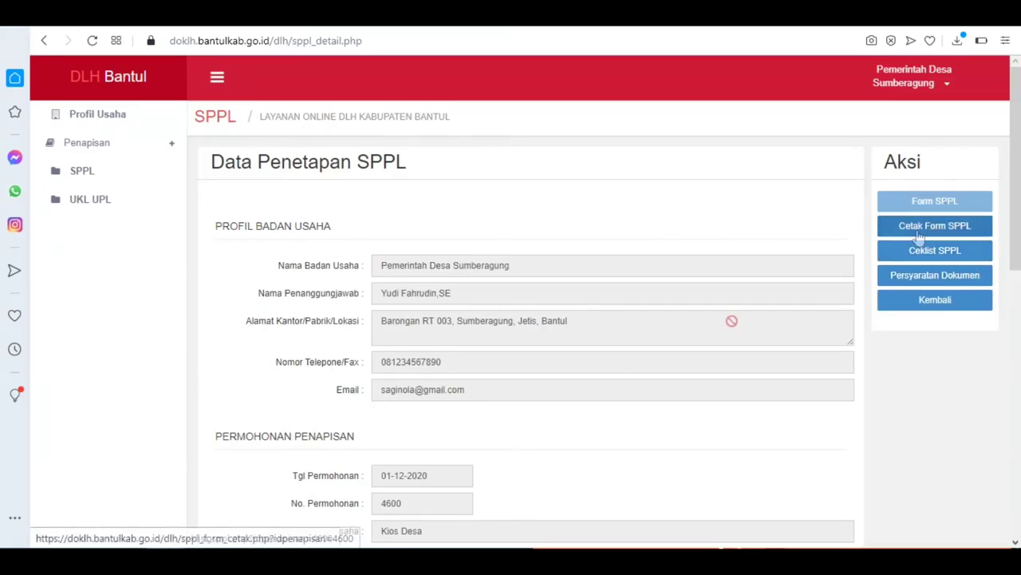
pyautogui.scroll(-8, 608, 381)
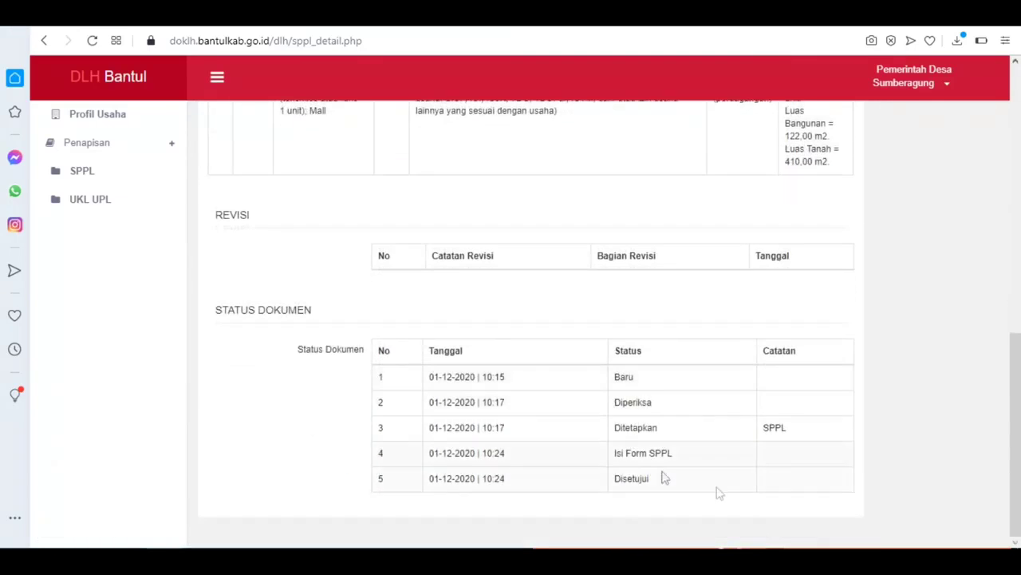
pyautogui.scroll(8, 718, 490)
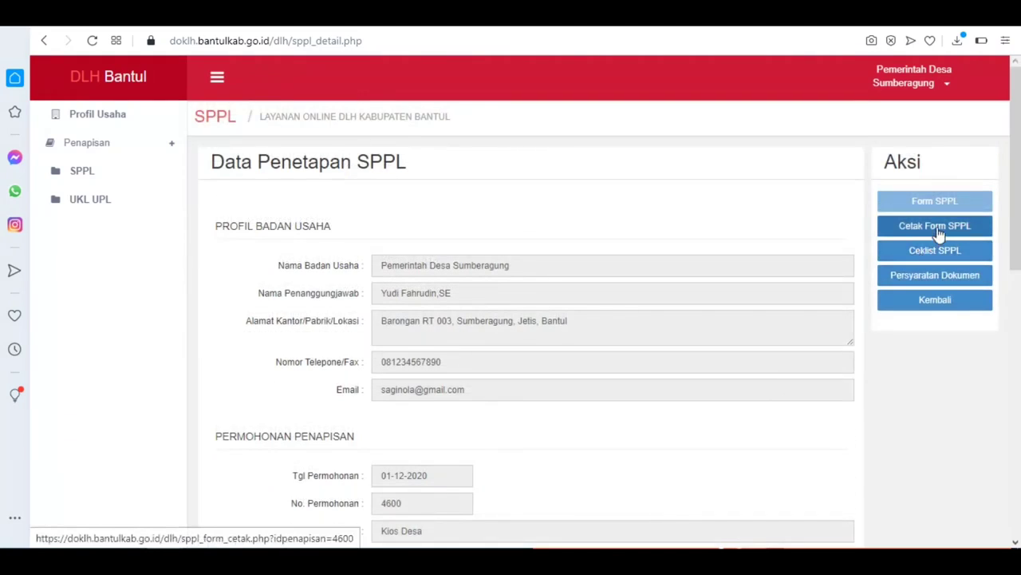
# Step: Review both pages of the printable SPPL form, then close it back to the details page
pyautogui.click(940, 227)
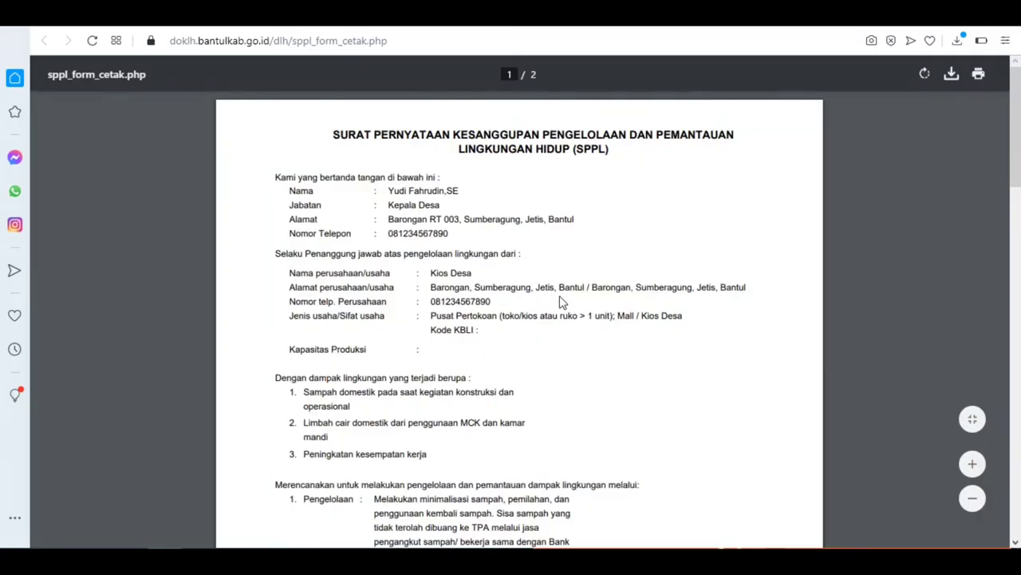
pyautogui.moveTo(1019, 140); pyautogui.dragTo(1019, 287)
pyautogui.scroll(-6, 914, 363)
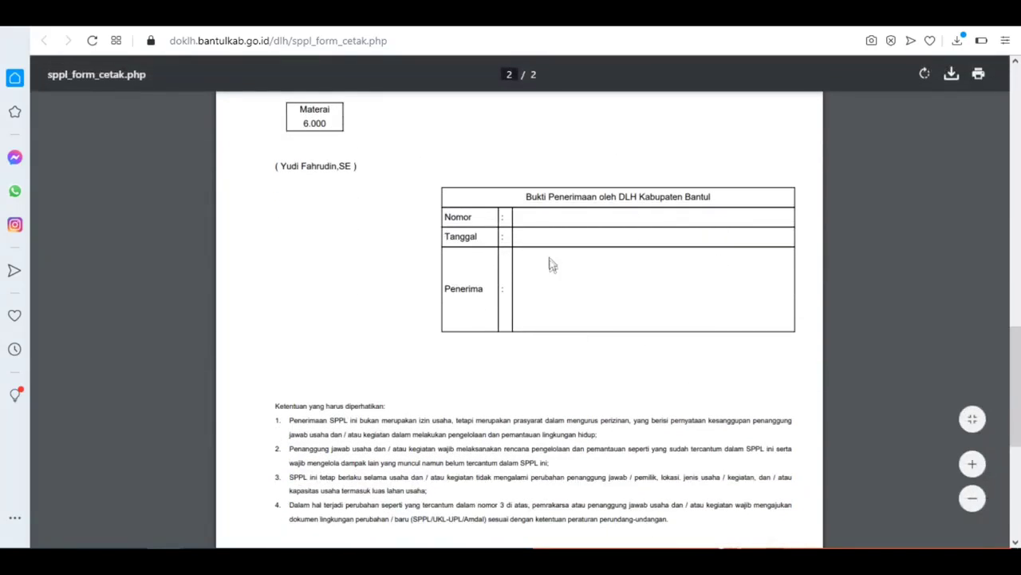
pyautogui.scroll(-3, 672, 267)
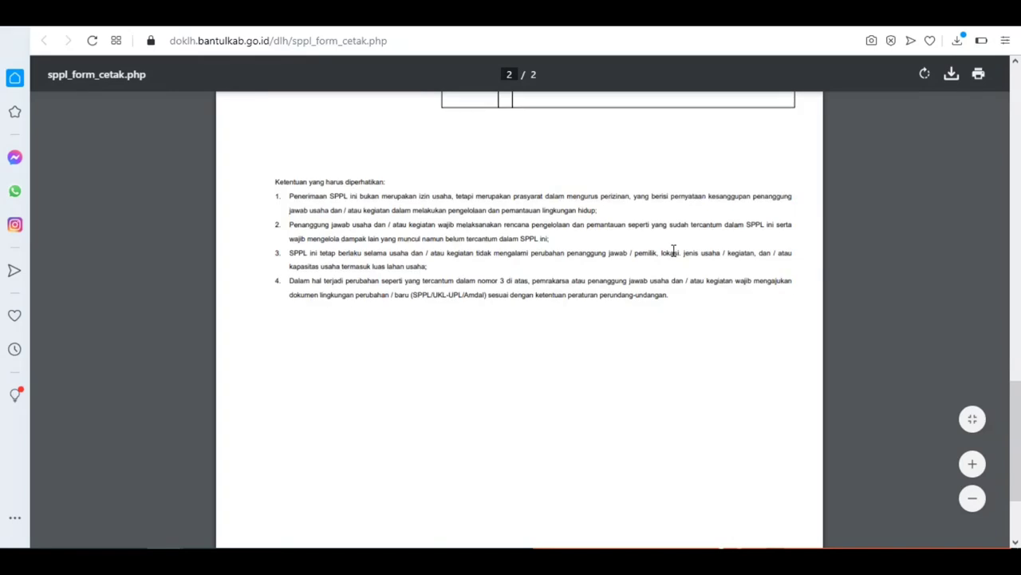
pyautogui.scroll(1, 673, 251)
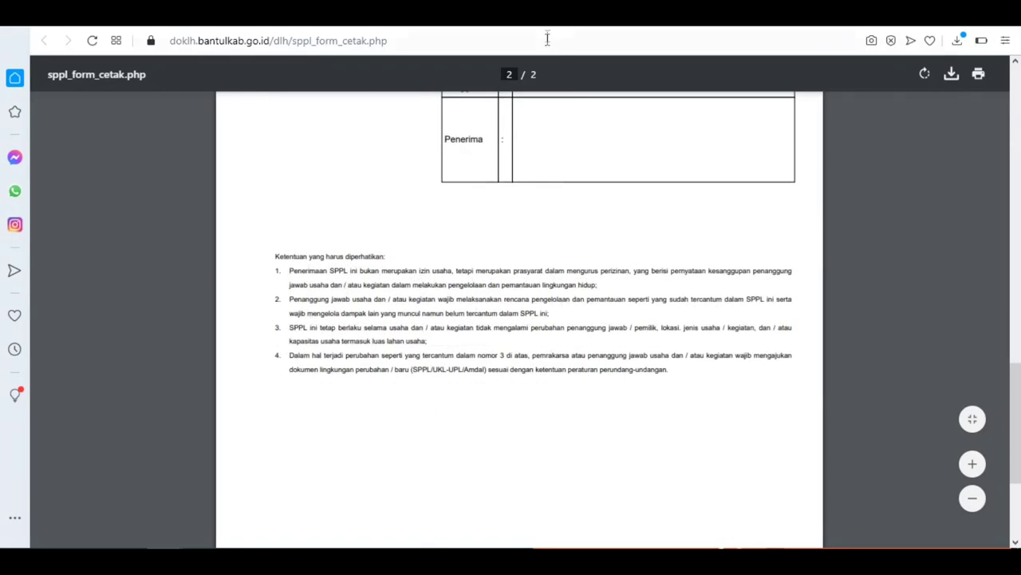
pyautogui.hotkey('ctrl', 'w')
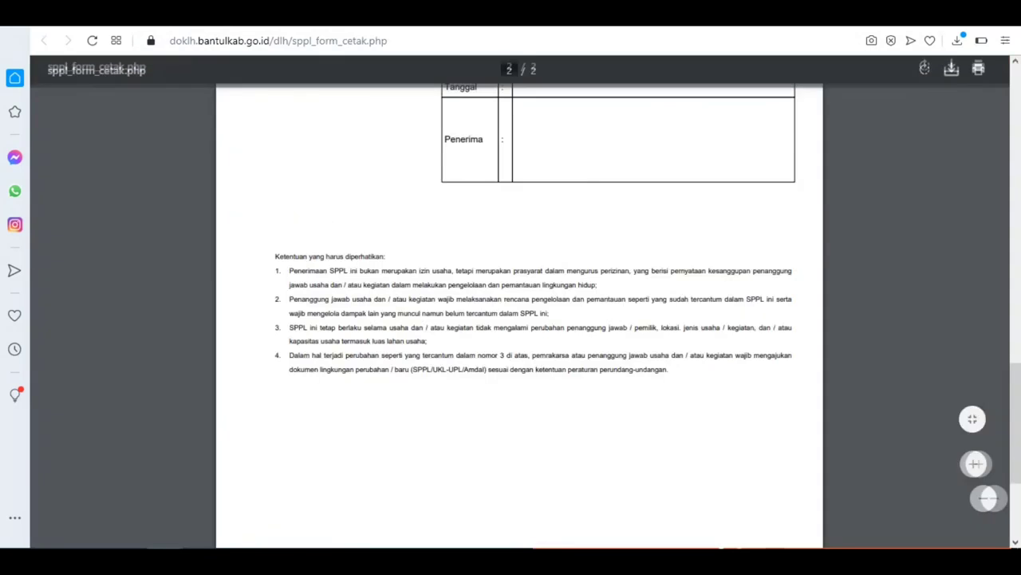
pyautogui.hotkey('ctrl', 'w')
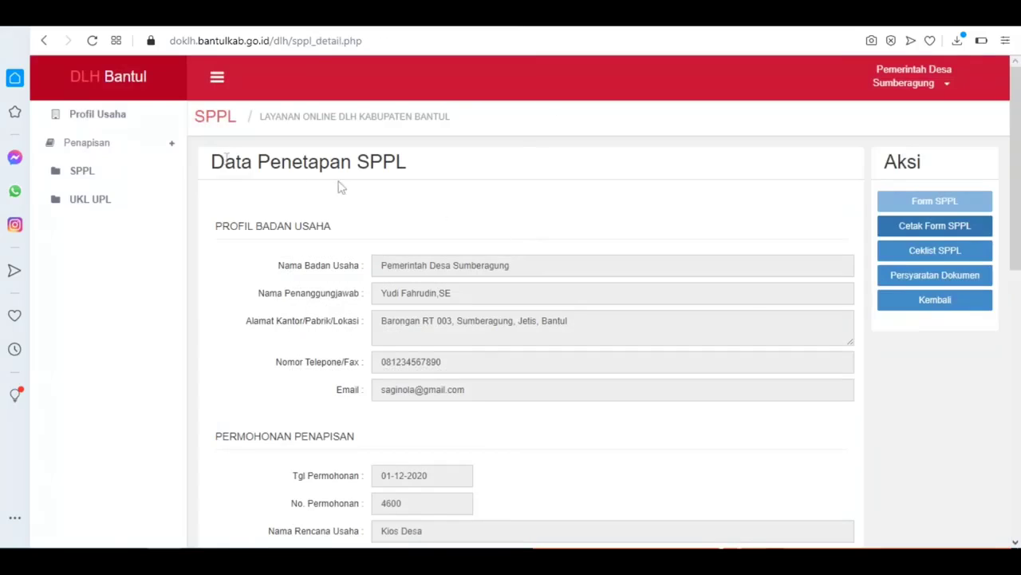
# Step: Open Penapisan > Status Penapisan, read the Revisi | Penapisan email, then return to DOKLH
pyautogui.click(116, 151)
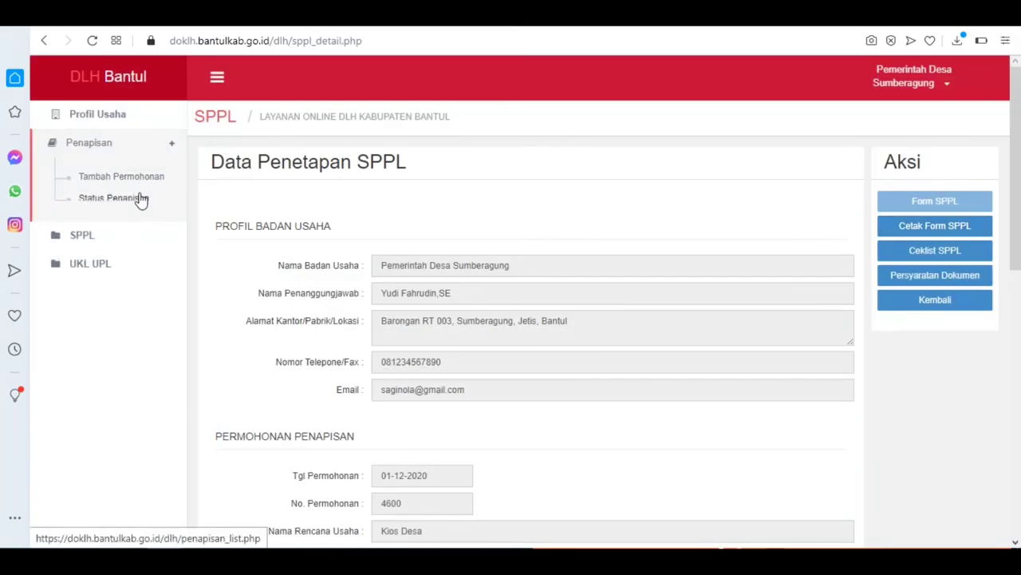
pyautogui.click(129, 201)
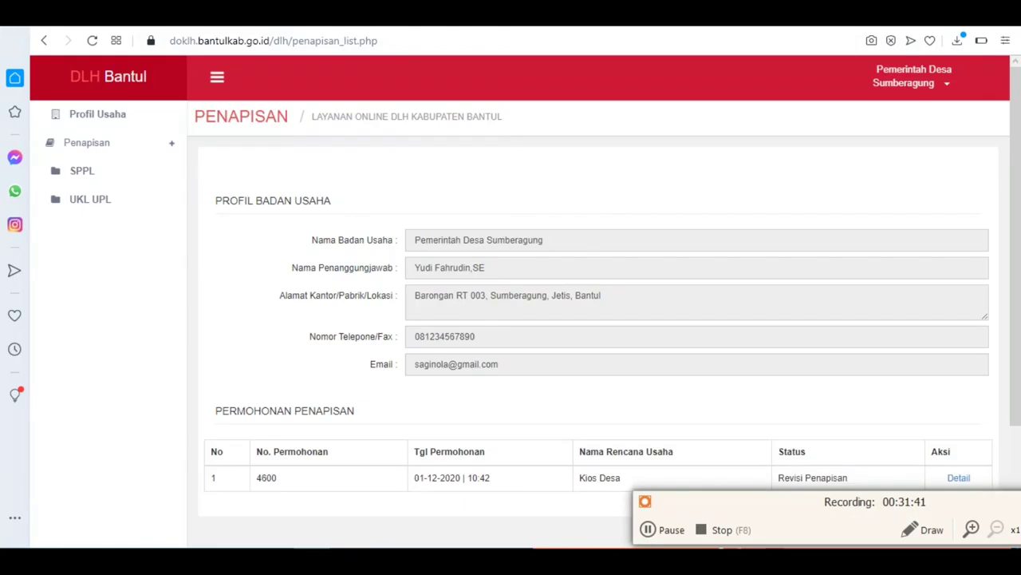
pyautogui.click(341, 17)
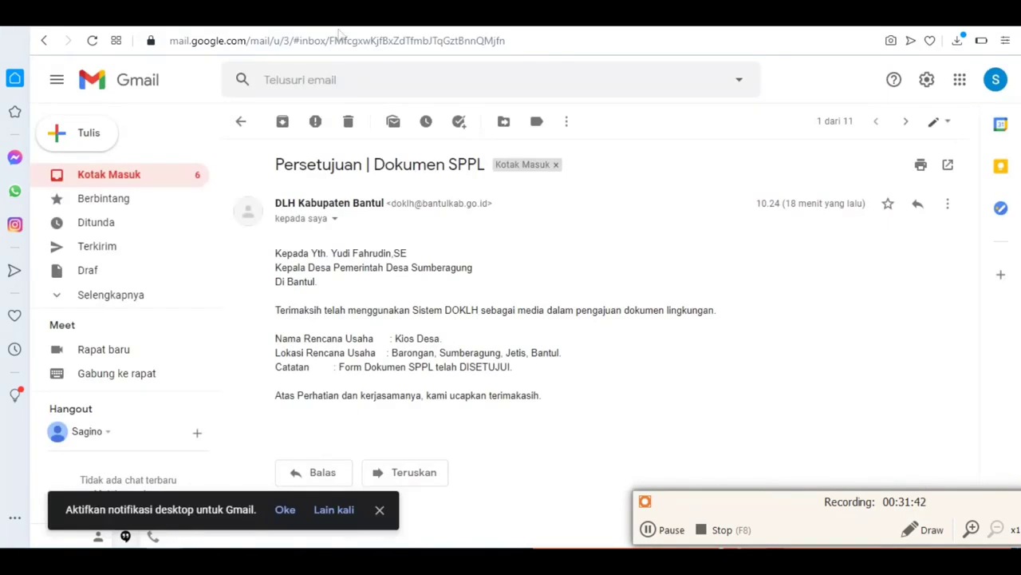
pyautogui.click(135, 174)
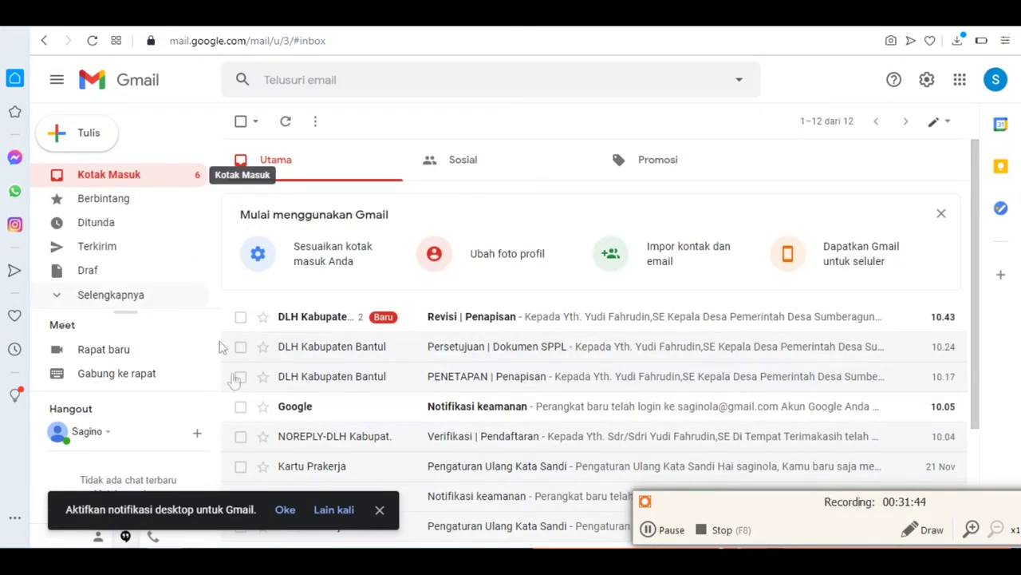
pyautogui.click(625, 318)
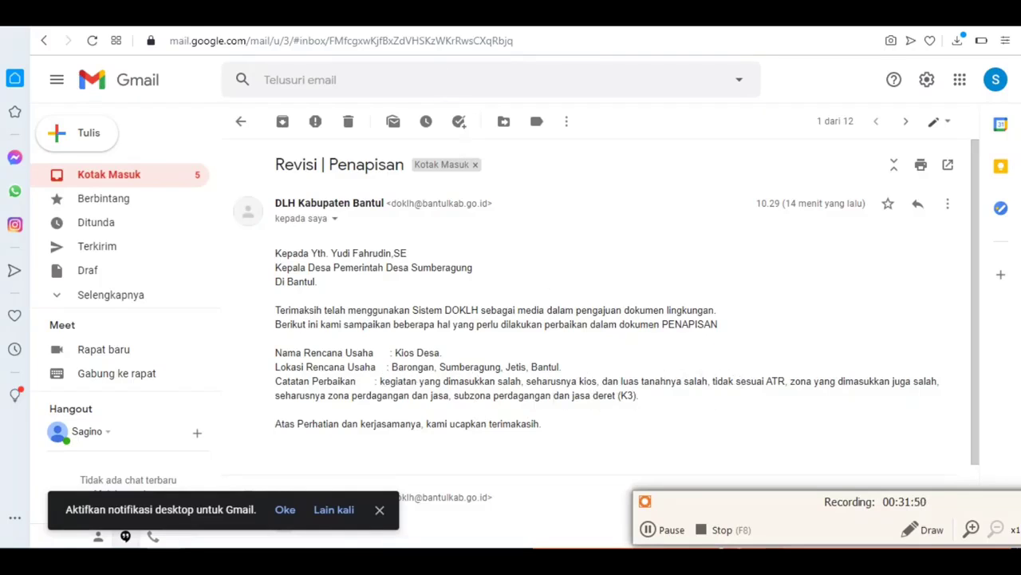
pyautogui.click(511, 18)
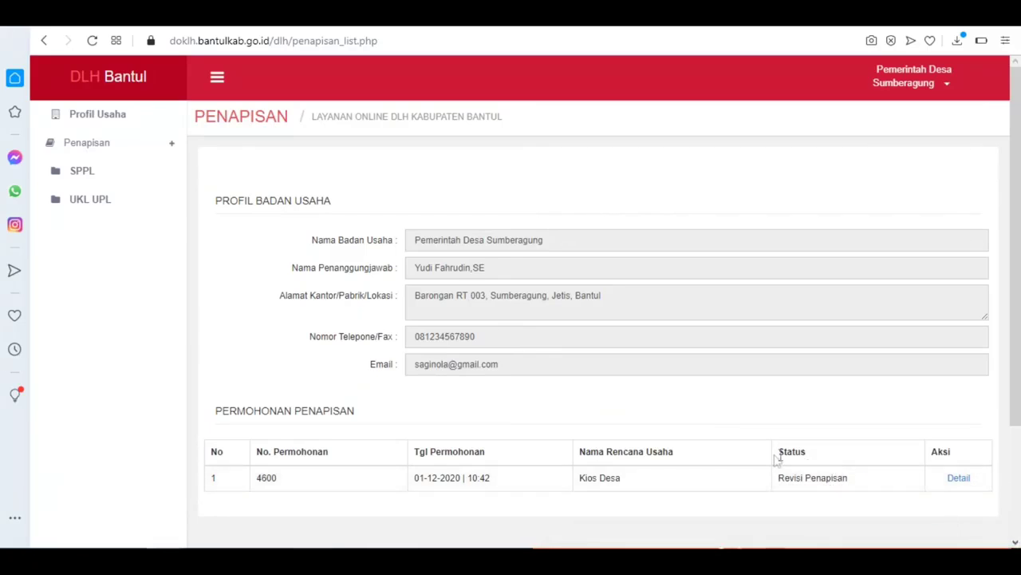
# Step: Open the Kios Desa application details and place the browser window beside the example PDF
pyautogui.click(958, 477)
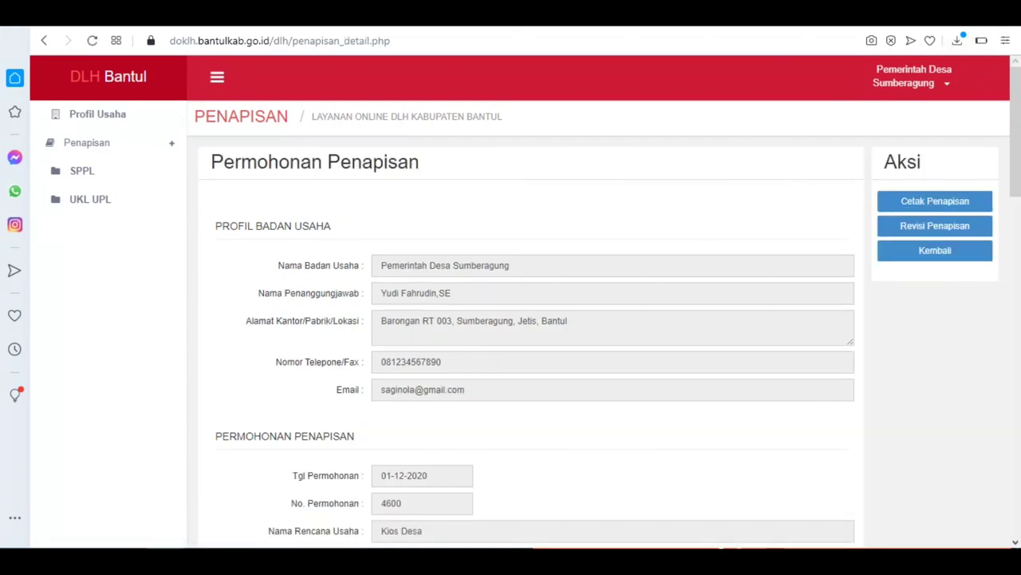
pyautogui.click(976, 12)
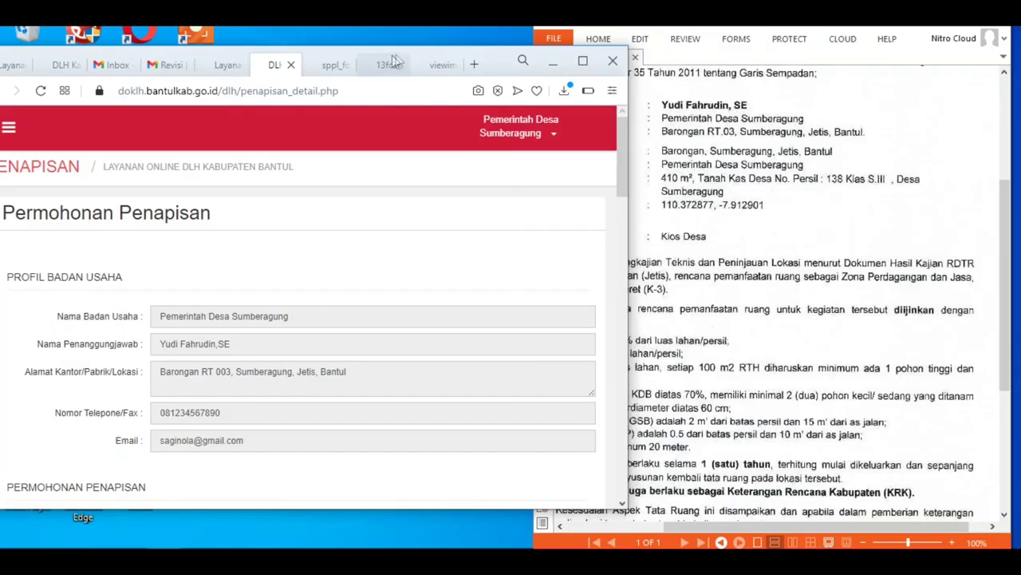
pyautogui.moveTo(497, 62); pyautogui.dragTo(507, 21)
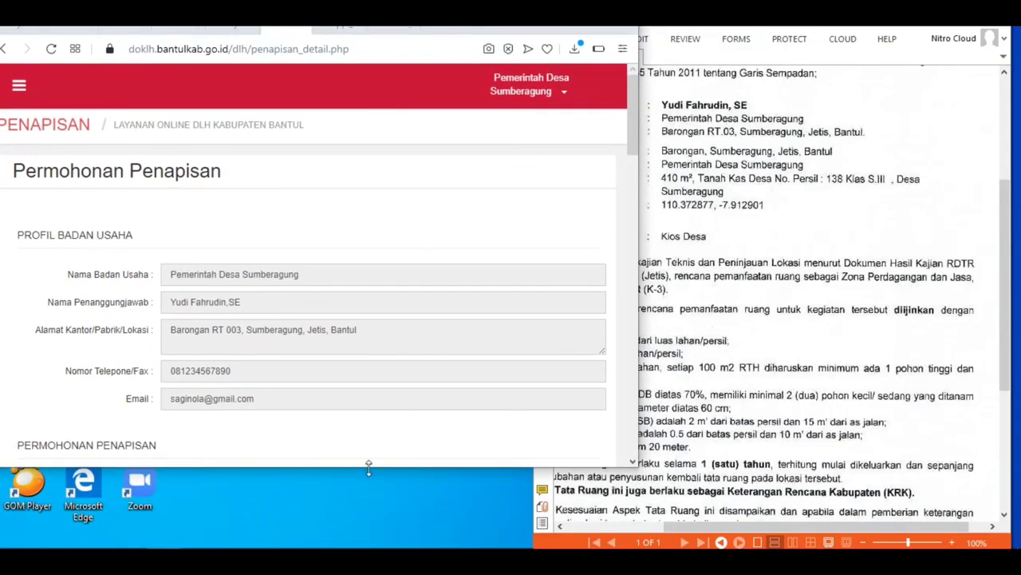
pyautogui.moveTo(372, 467); pyautogui.dragTo(371, 549)
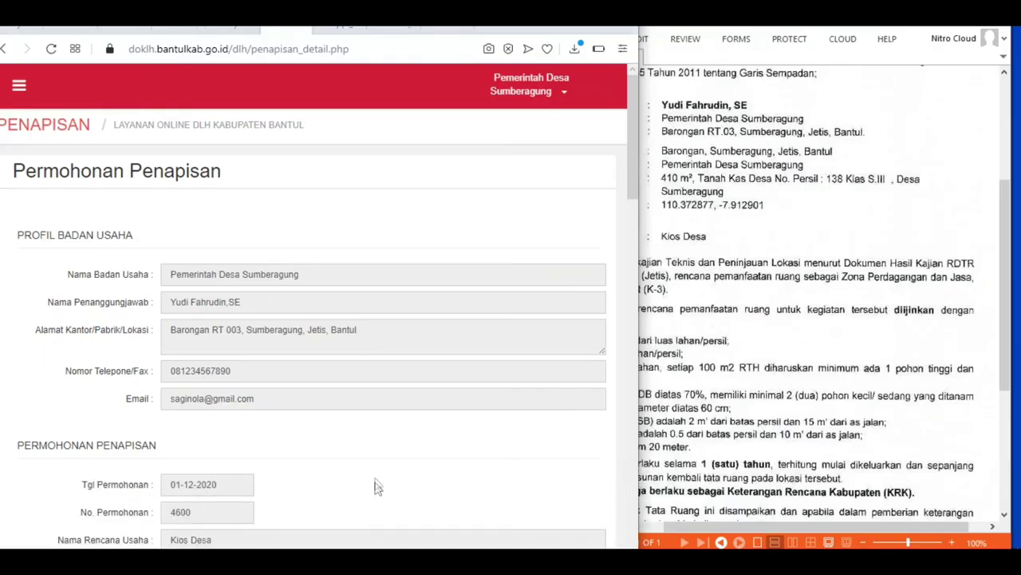
# Step: Compare the Hutan Lindung zone against the PDF's trade-and-services zone, then maximise the browser
pyautogui.scroll(-8, 360, 484)
pyautogui.scroll(1, 446, 415)
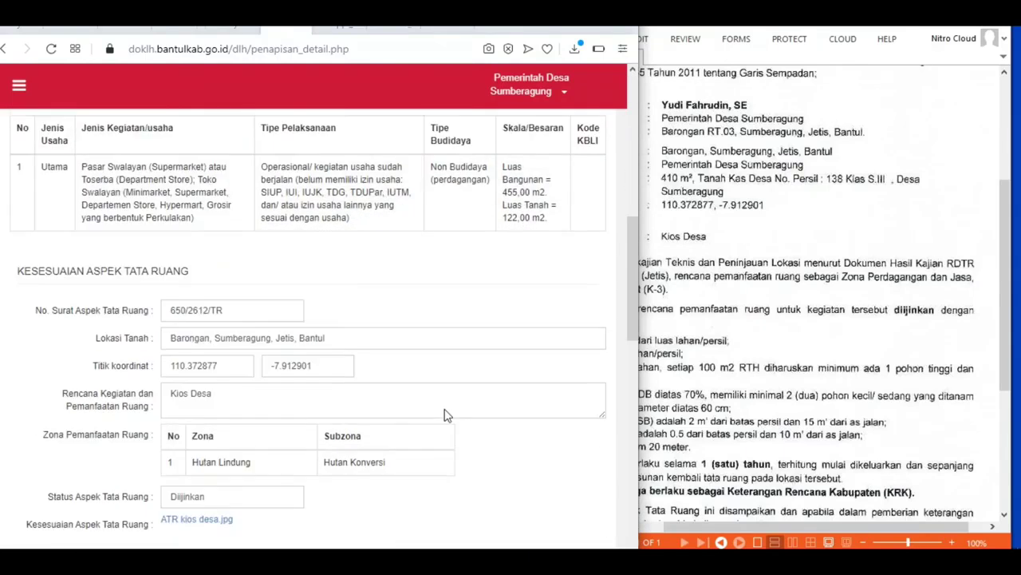
pyautogui.scroll(2, 446, 414)
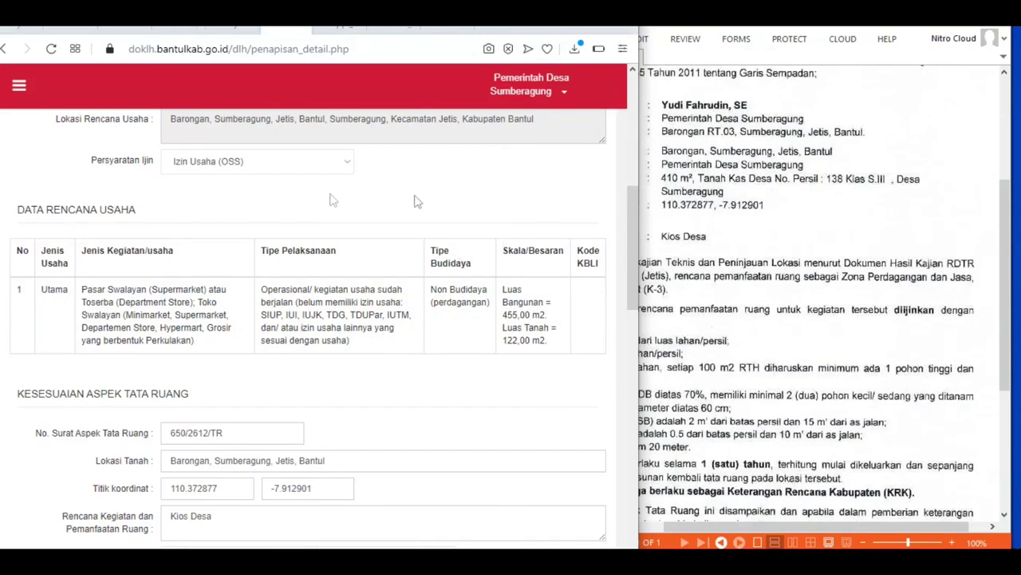
pyautogui.click(20, 86)
pyautogui.click(21, 86)
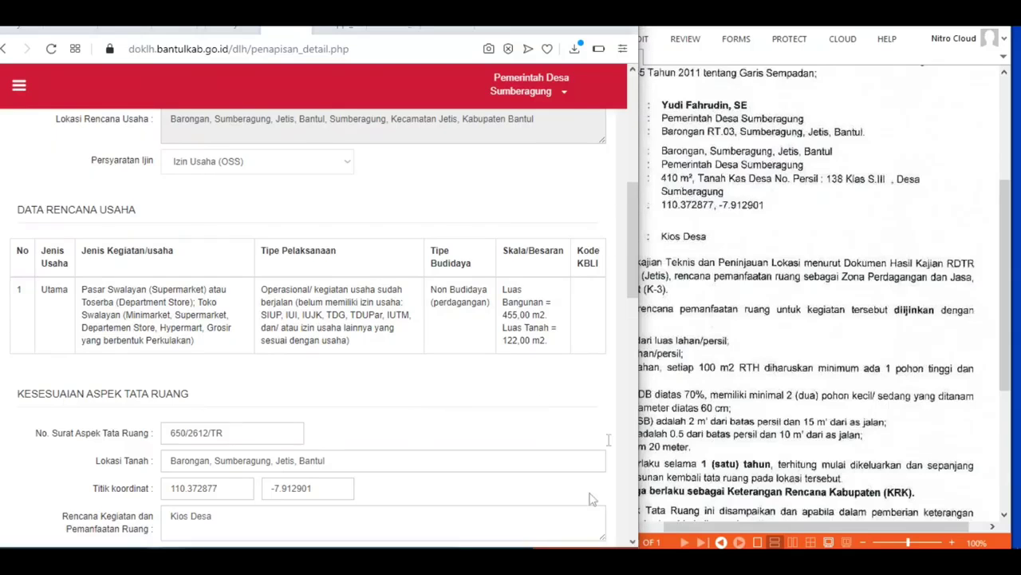
pyautogui.scroll(10, 390, 210)
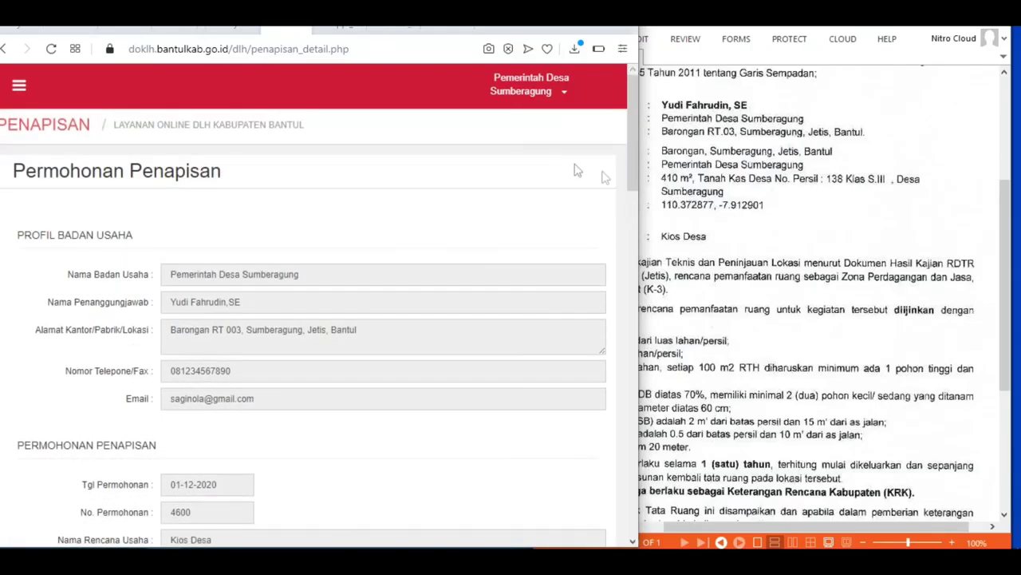
pyautogui.click(19, 86)
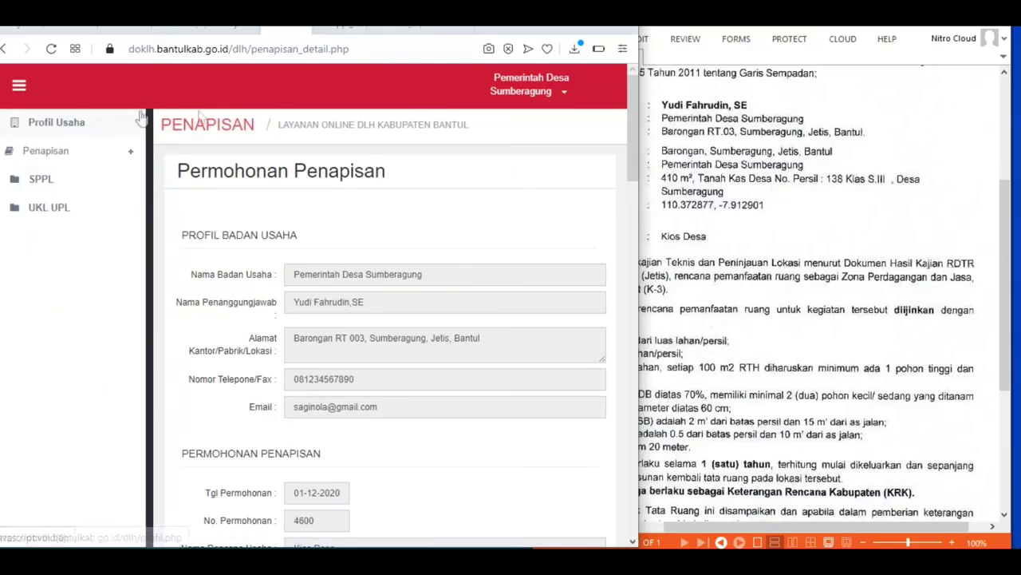
pyautogui.click(587, 11)
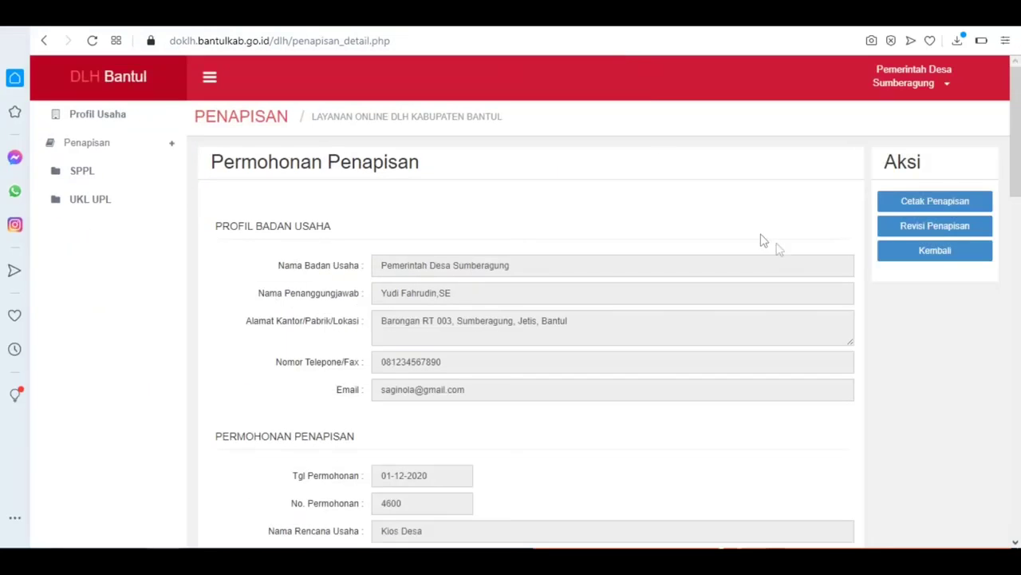
pyautogui.click(930, 229)
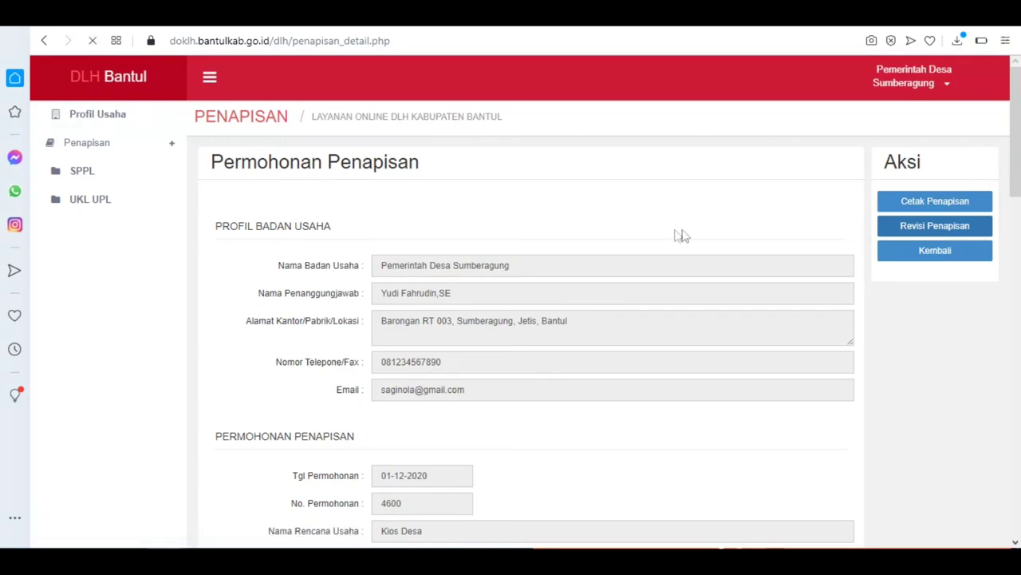
# Step: Delete the Pasar Swalayan activity row and bring up the activity-type list of 441 entries
pyautogui.scroll(-10, 597, 256)
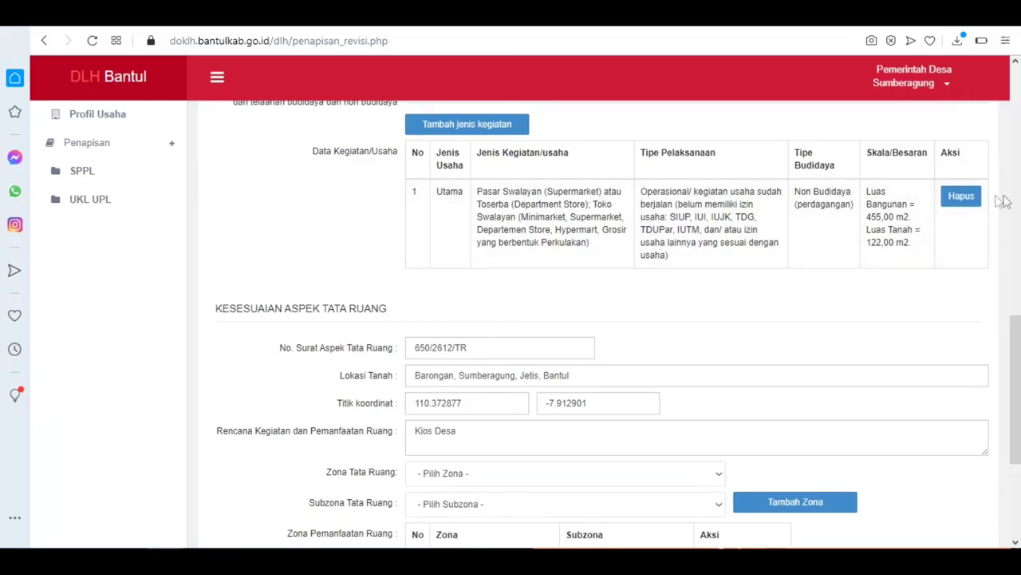
pyautogui.click(962, 200)
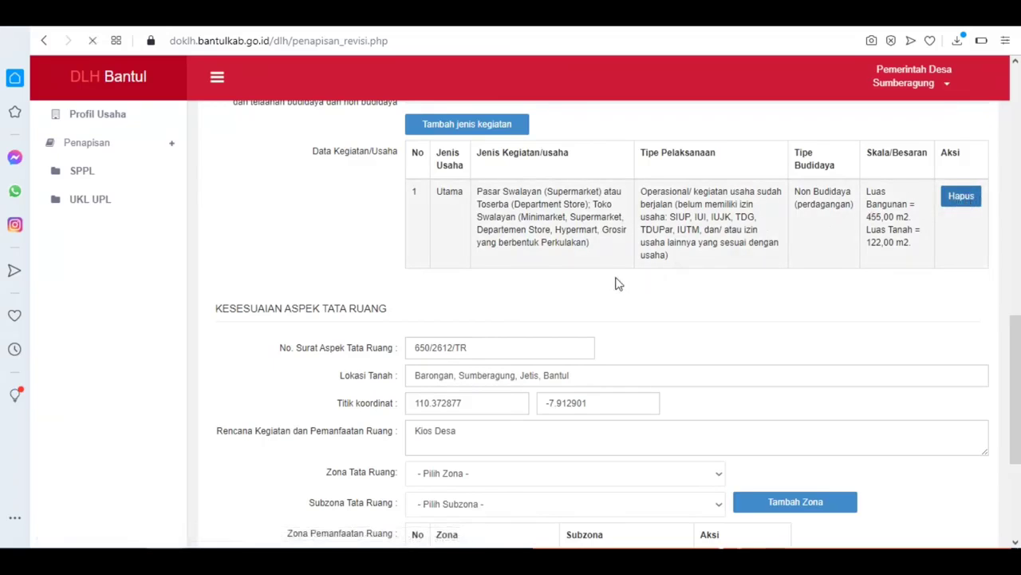
pyautogui.scroll(-8, 381, 308)
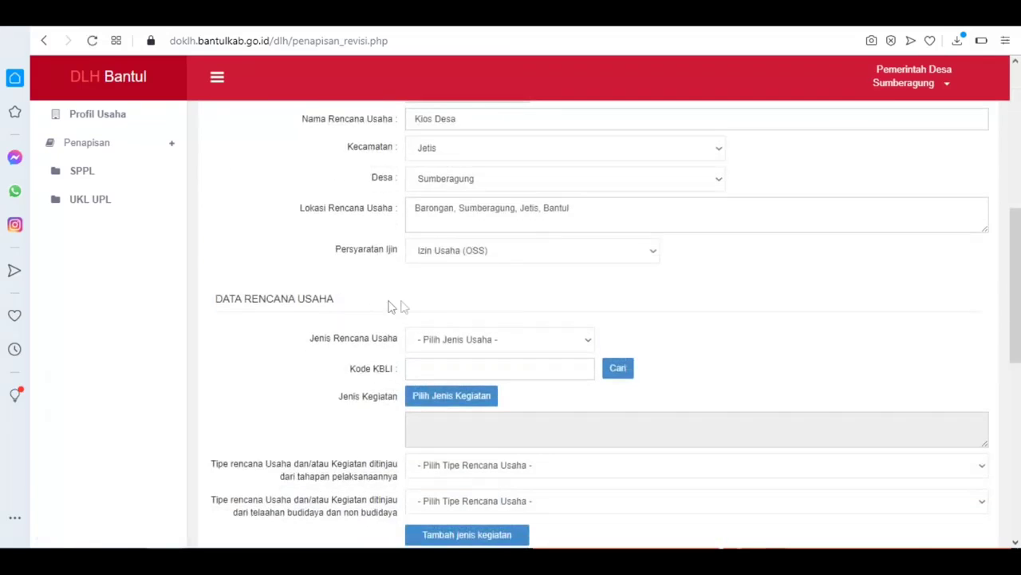
pyautogui.scroll(3, 472, 292)
pyautogui.scroll(2, 478, 299)
pyautogui.scroll(-2, 481, 295)
pyautogui.scroll(-2, 535, 349)
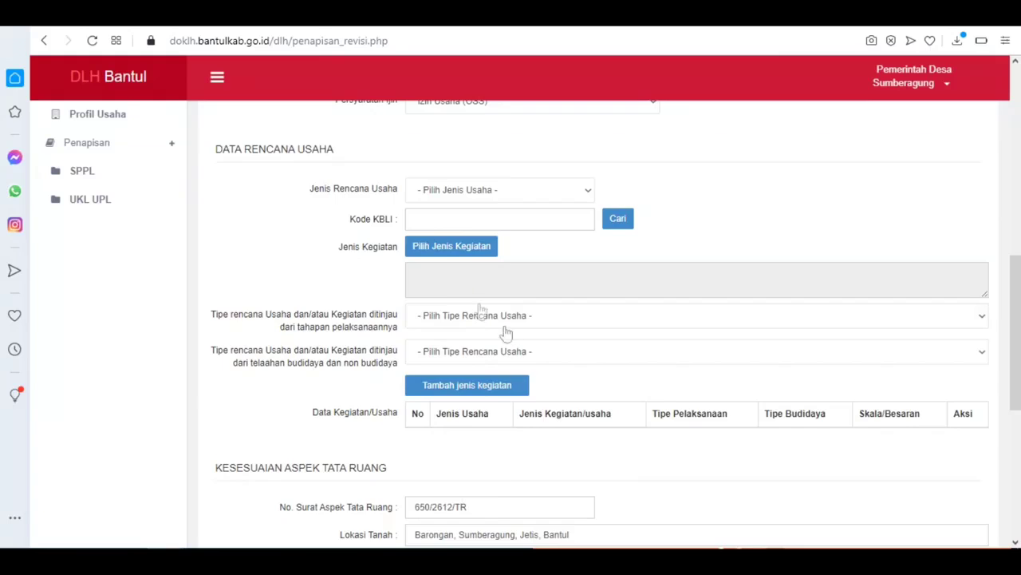
pyautogui.scroll(1, 503, 327)
pyautogui.click(523, 276)
# Step: Set the plan type to Utama and choose Pusat Pertokoan via a 'kios' activity search
pyautogui.click(486, 295)
pyautogui.click(470, 321)
pyautogui.click(648, 163)
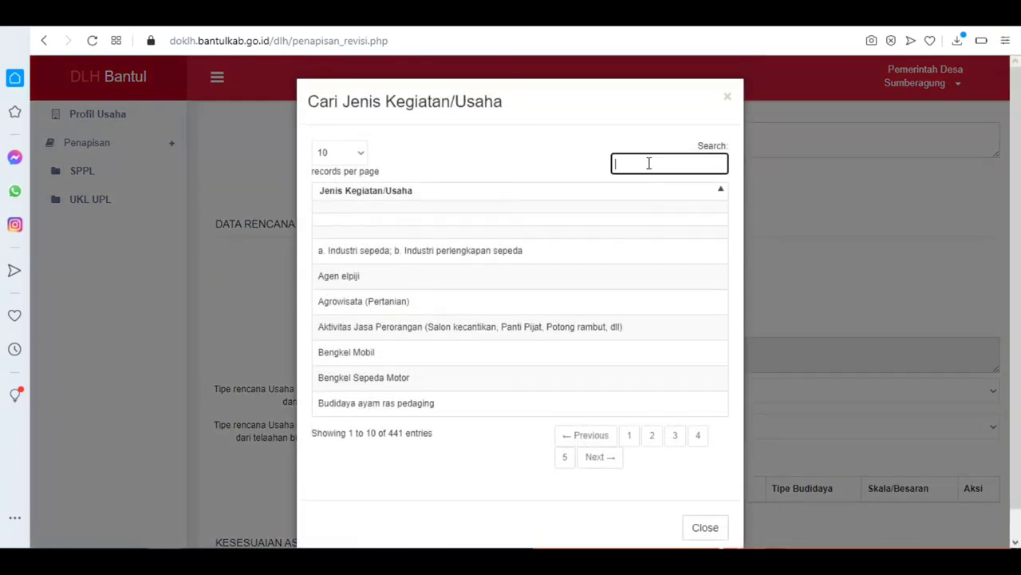
pyautogui.write('kios')
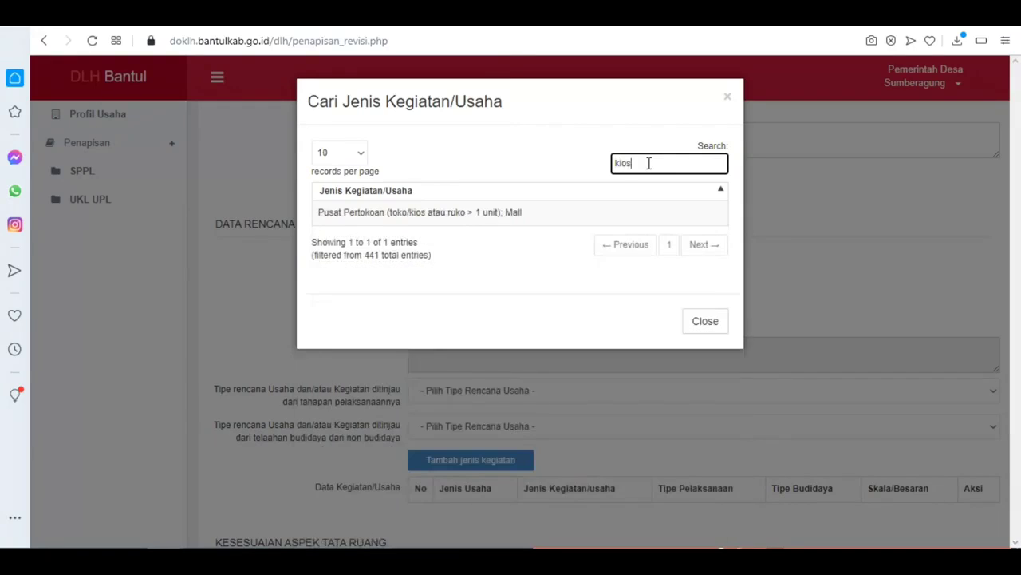
pyautogui.click(481, 214)
# Step: Set the stage to operational (not yet licensed) and the type to Non Budidaya (perdagangan)
pyautogui.scroll(-1, 435, 303)
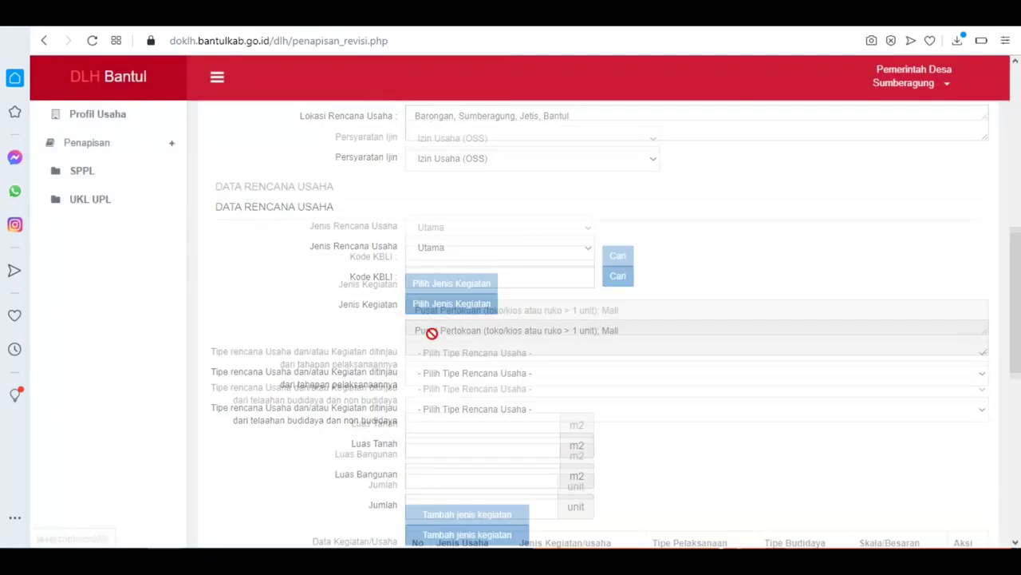
pyautogui.click(501, 317)
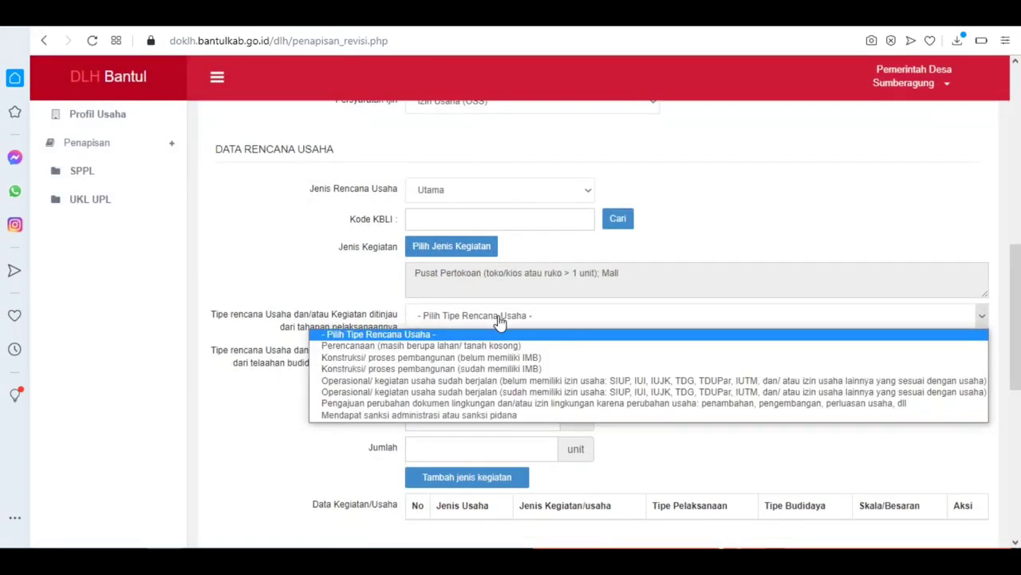
pyautogui.click(527, 380)
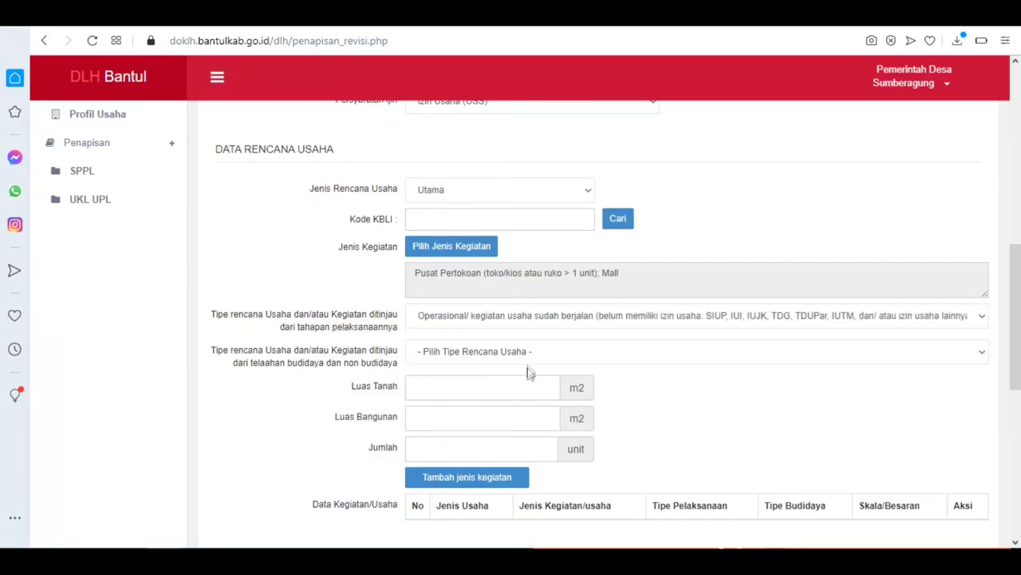
pyautogui.click(531, 352)
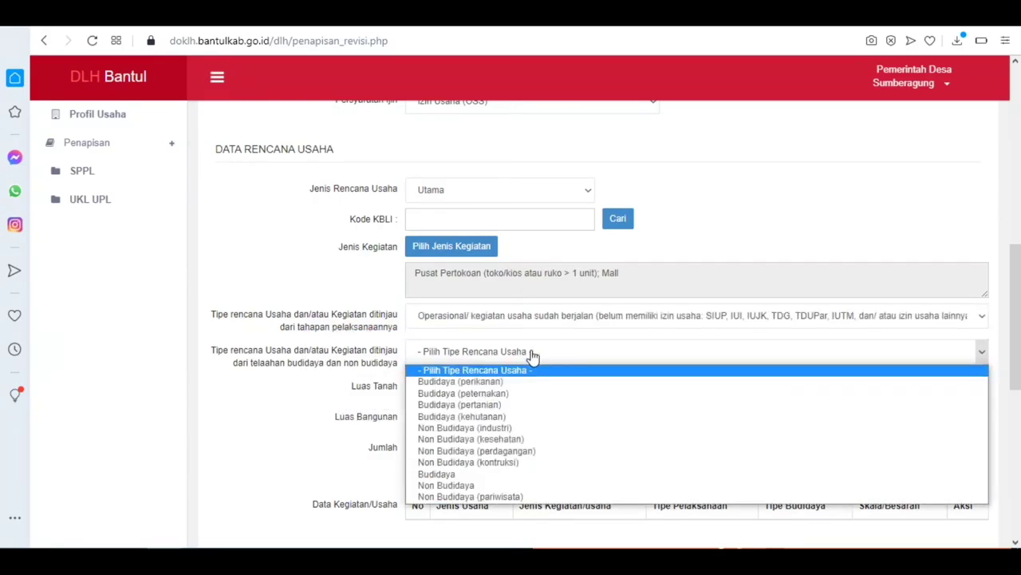
pyautogui.click(518, 451)
# Step: Enter 410 m2 land, 122 m2 building and 4 units, then add the activity to the table
pyautogui.click(471, 390)
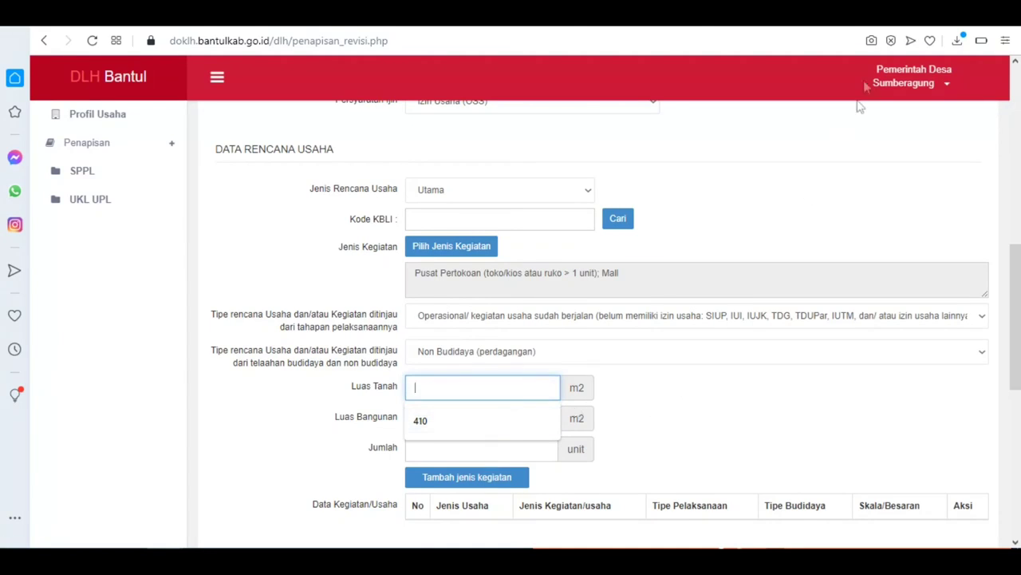
pyautogui.click(970, 11)
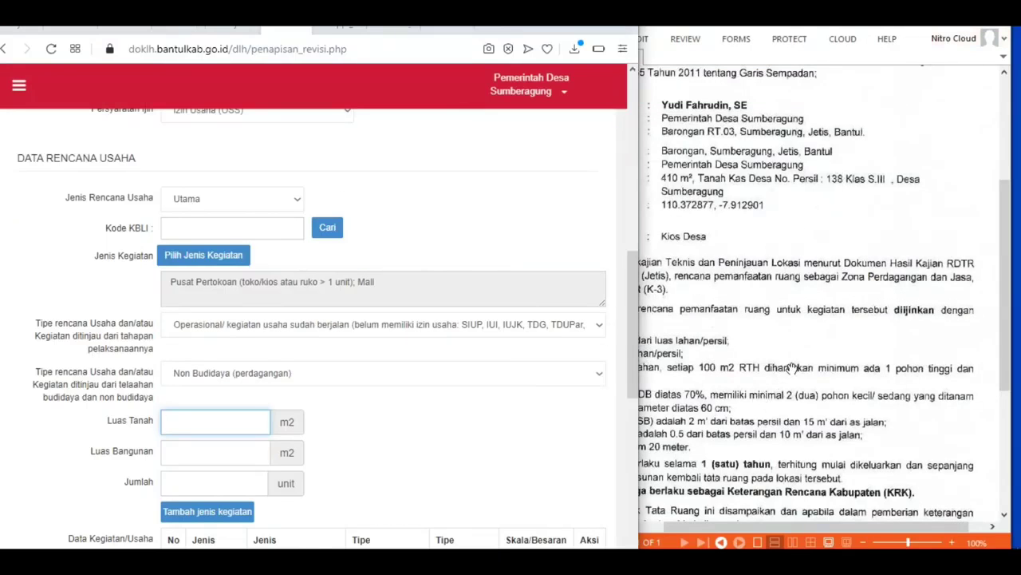
pyautogui.click(179, 418)
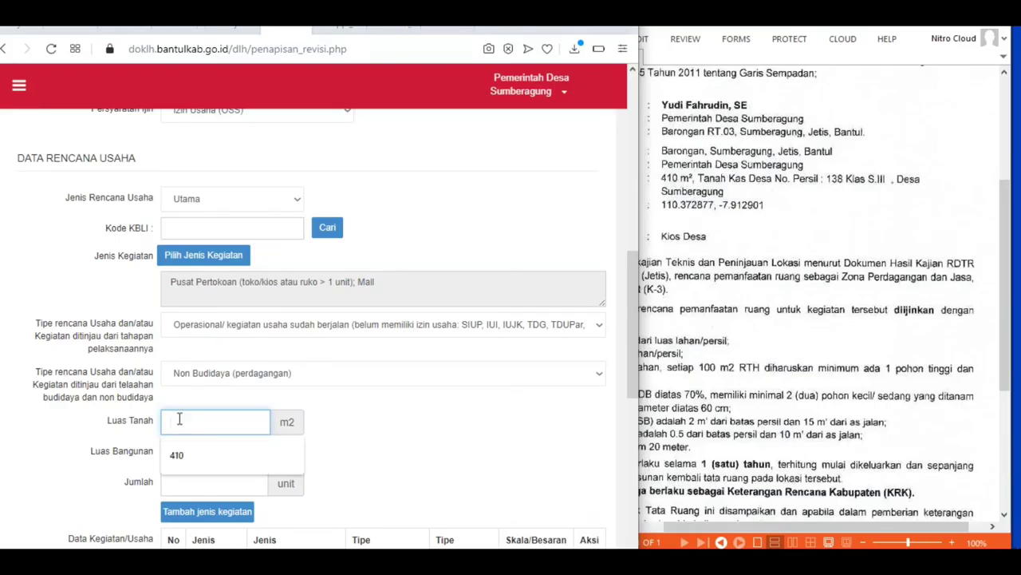
pyautogui.write('410')
pyautogui.press('Tab')
pyautogui.write('122')
pyautogui.click(230, 484)
pyautogui.write('4')
pyautogui.click(220, 520)
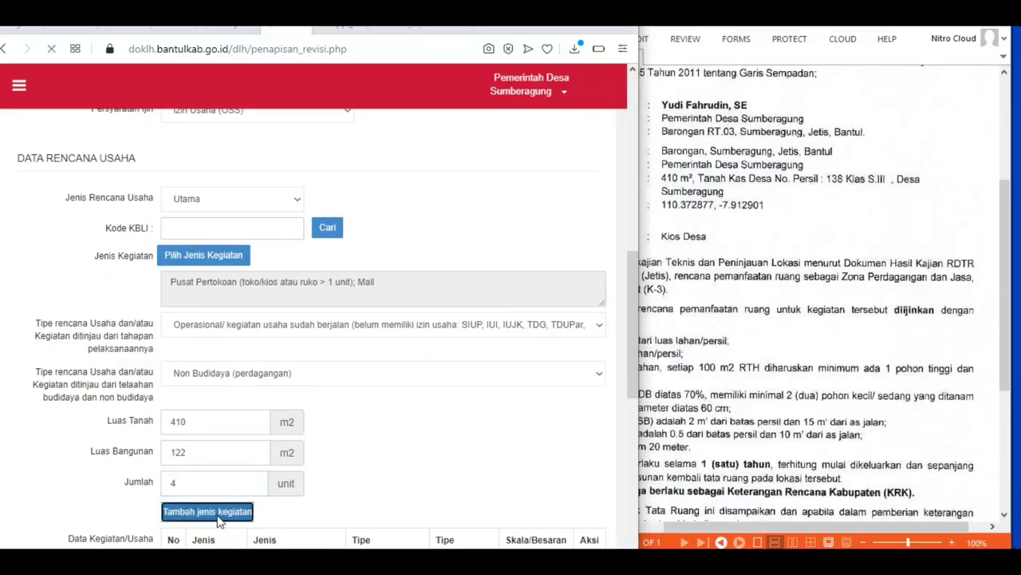
pyautogui.scroll(-6, 335, 387)
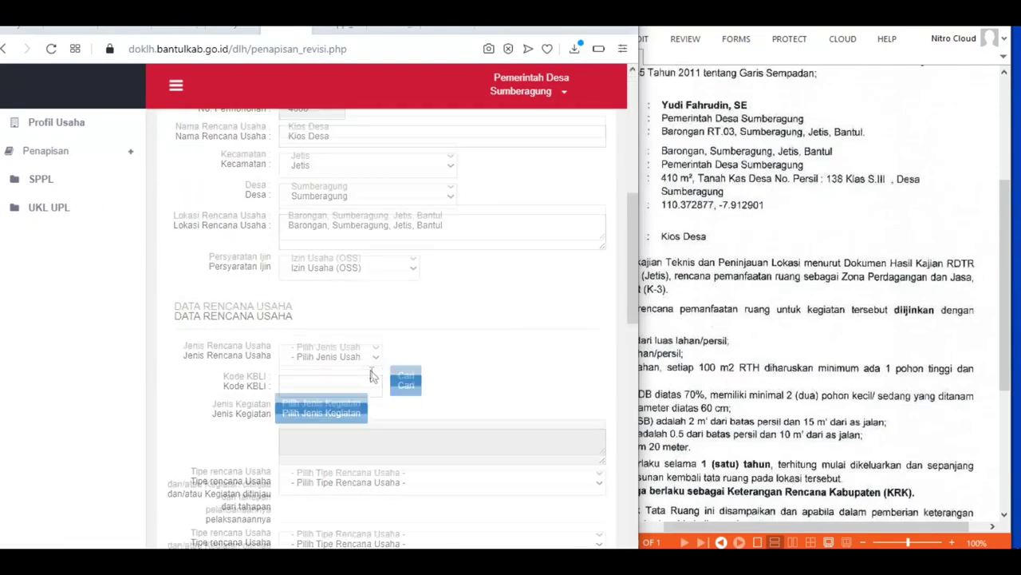
pyautogui.scroll(-4, 373, 372)
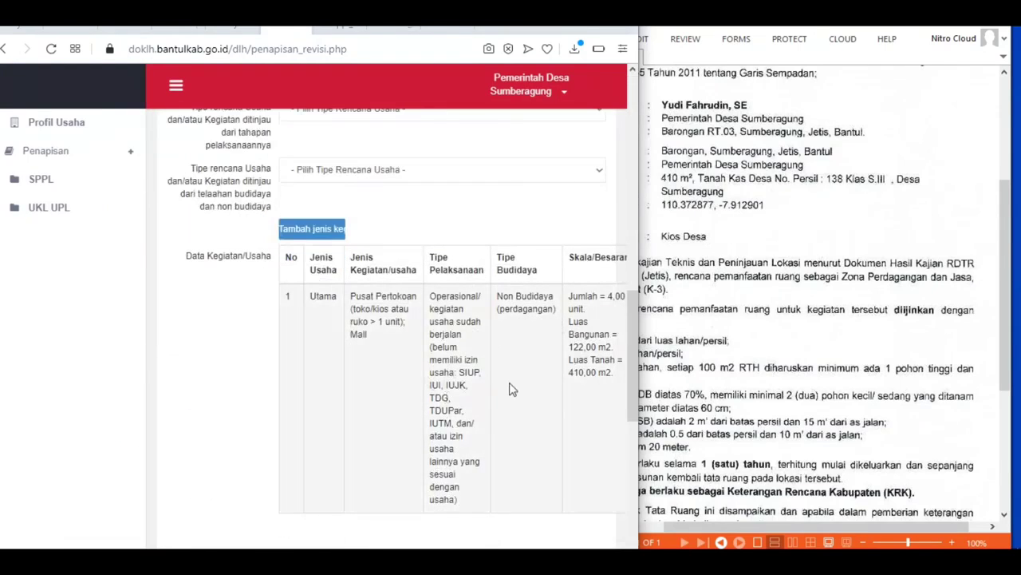
pyautogui.scroll(-8, 511, 388)
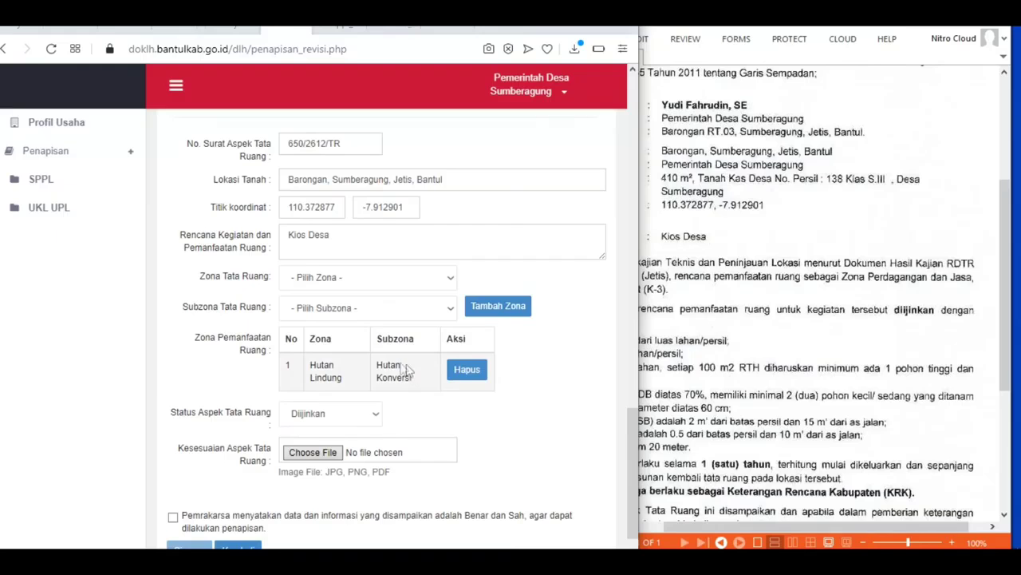
# Step: Check the reference PDF, then delete the incorrect Hutan Lindung zone entry
pyautogui.click(812, 423)
pyautogui.scroll(-2, 808, 421)
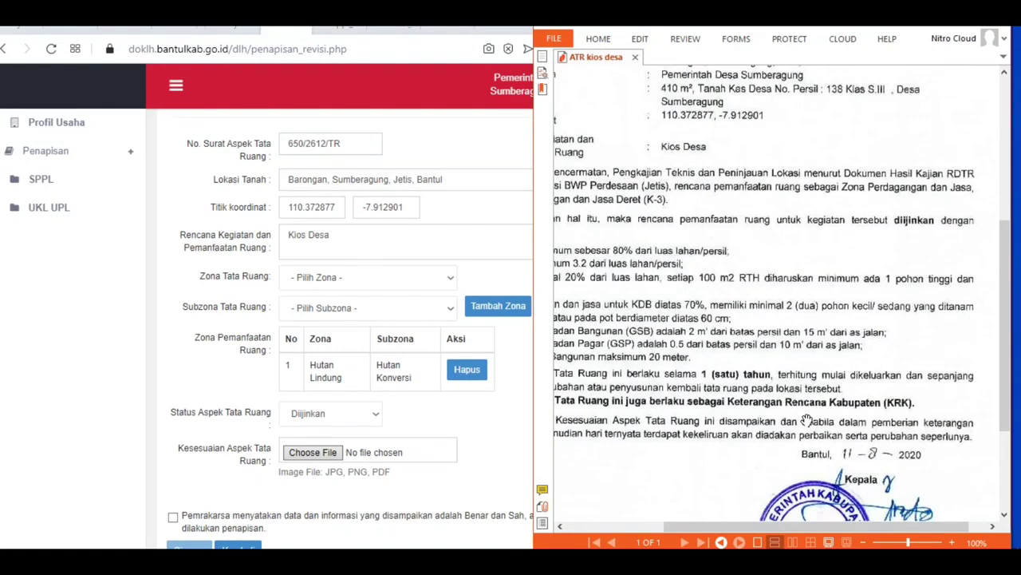
pyautogui.moveTo(714, 525); pyautogui.dragTo(670, 524)
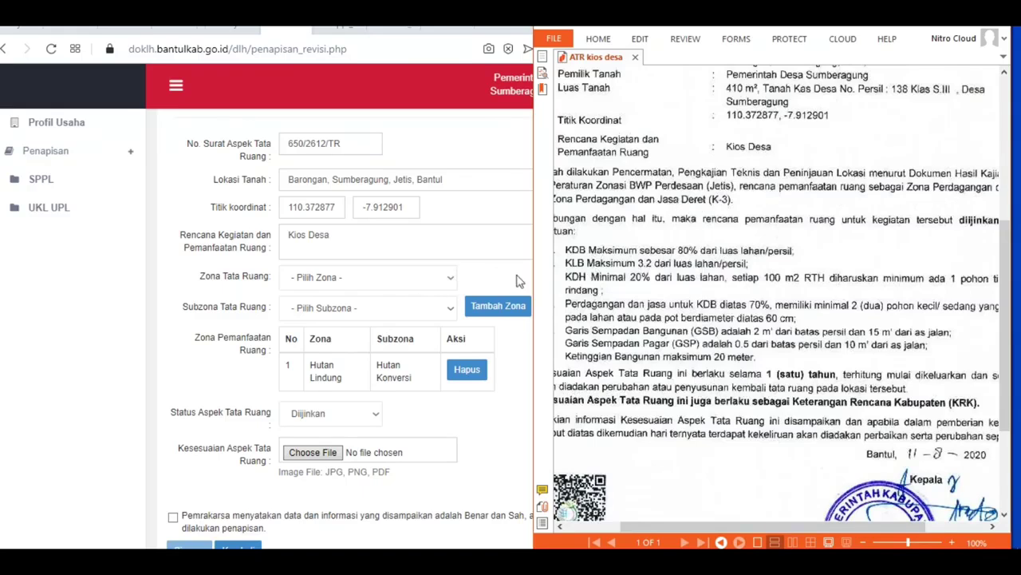
pyautogui.click(489, 287)
pyautogui.click(467, 369)
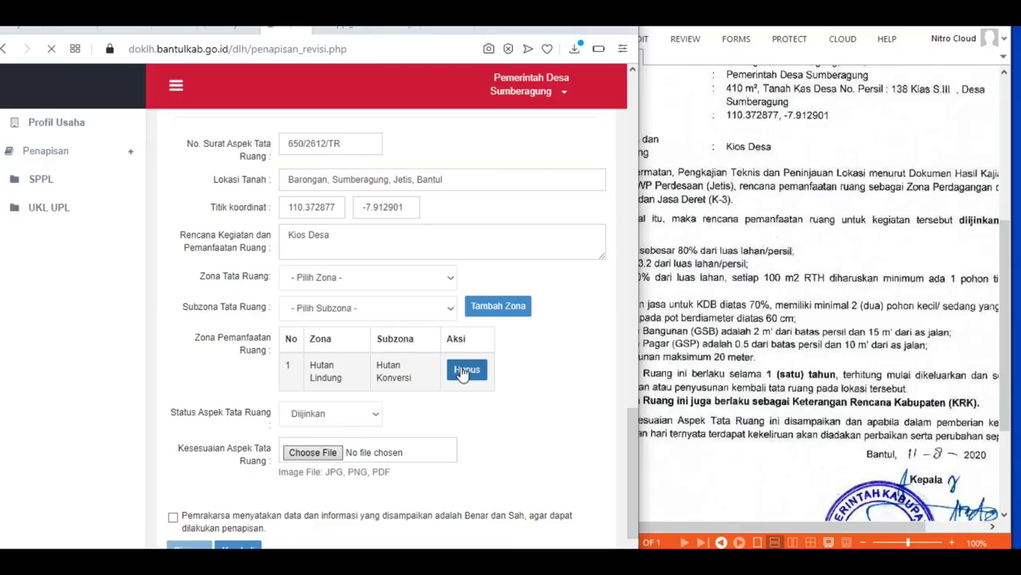
# Step: Add the Perdagangan dan Jasa zone with subzone Perdagangan dan Jasa Deret (K-3)
pyautogui.scroll(-2, 446, 365)
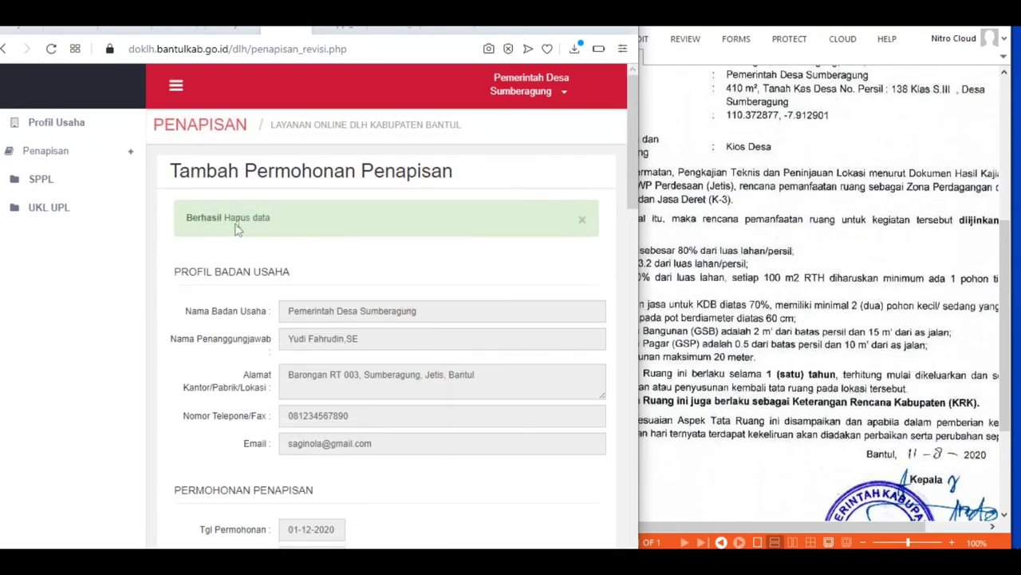
pyautogui.scroll(-20, 375, 291)
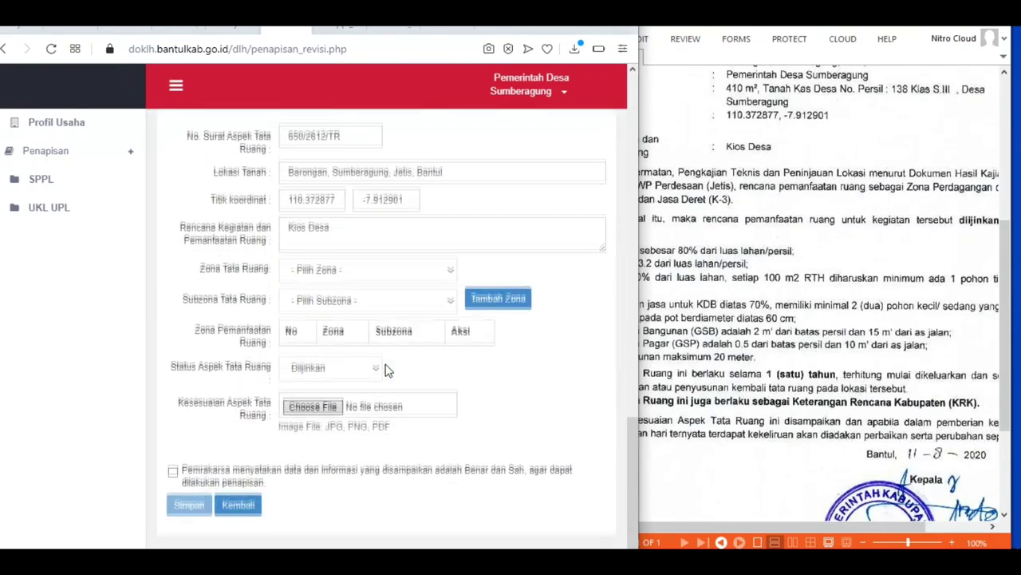
pyautogui.click(449, 268)
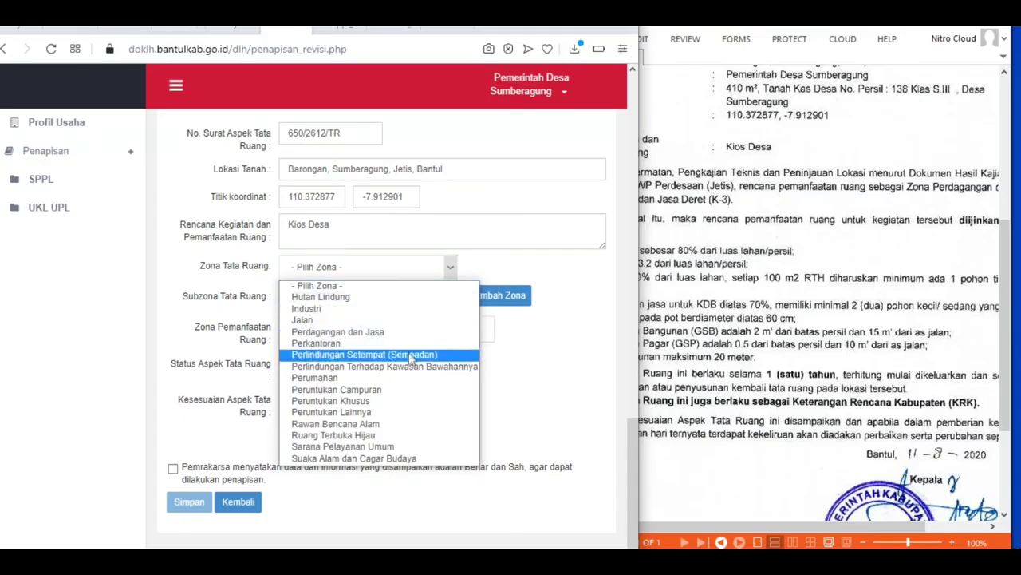
pyautogui.click(387, 332)
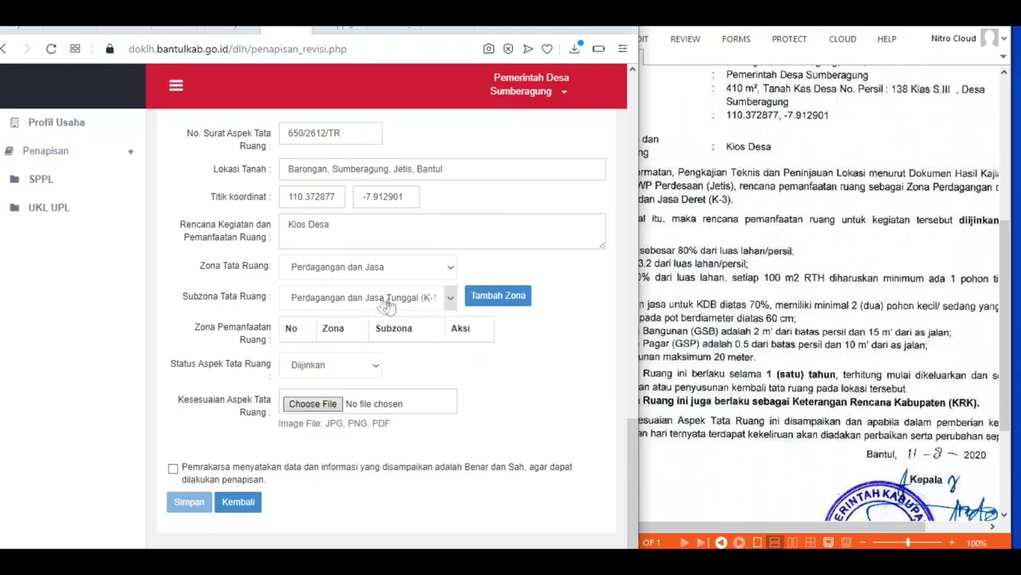
pyautogui.click(389, 306)
pyautogui.click(383, 339)
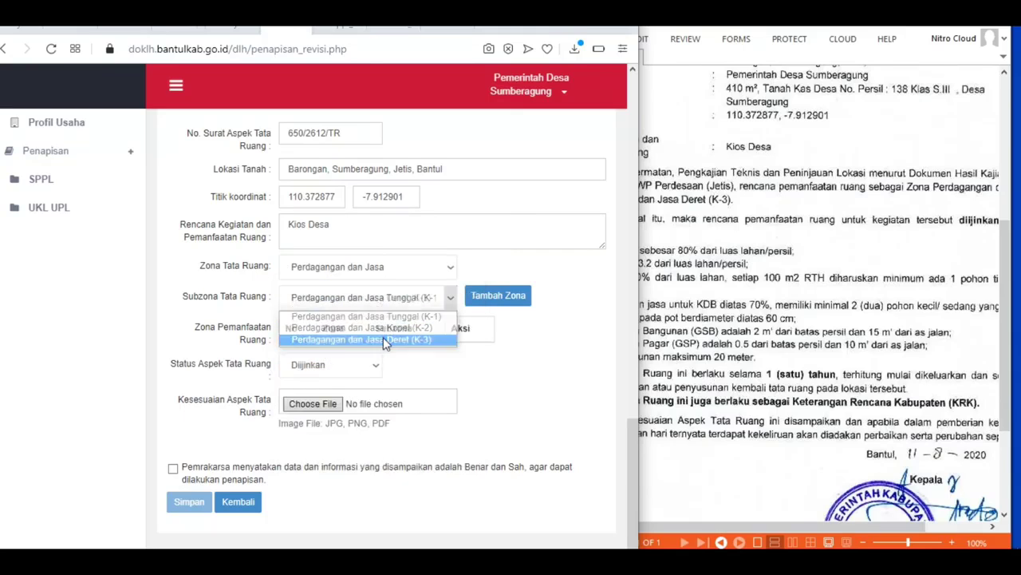
pyautogui.click(498, 295)
# Step: Confirm the applicant's accuracy declaration and save the screening revision
pyautogui.scroll(-15, 483, 366)
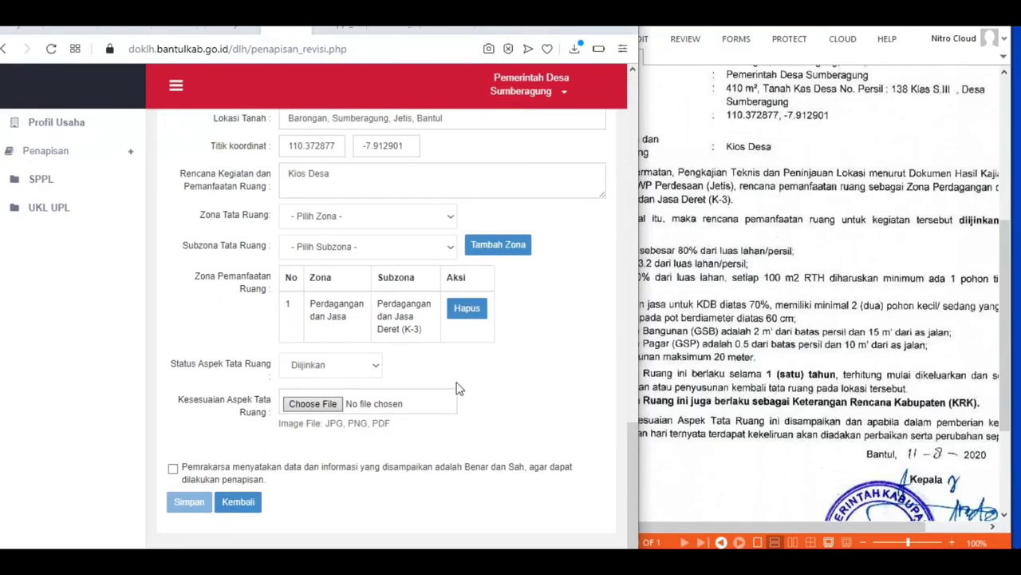
pyautogui.click(174, 468)
pyautogui.click(189, 501)
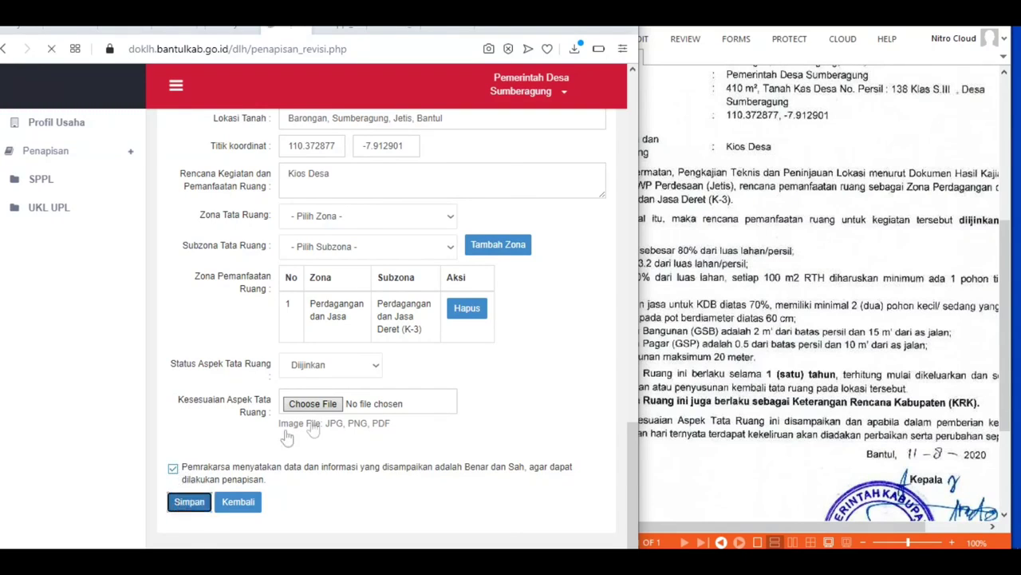
pyautogui.scroll(-3, 340, 411)
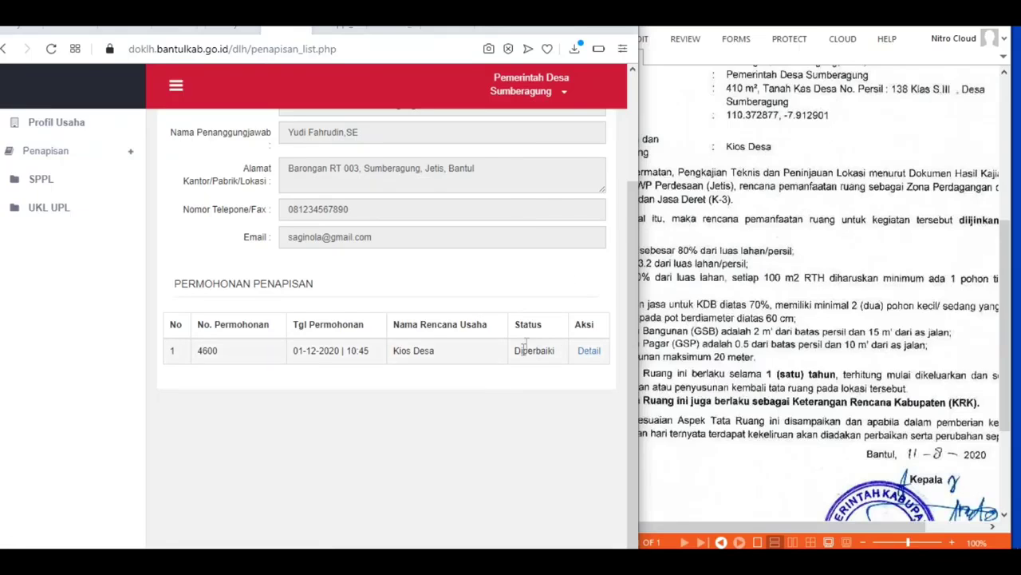
# Step: Go to the List Dokumen SPPL page showing Kios Desa application 4600 at Revisi SPPL
pyautogui.scroll(3, 299, 289)
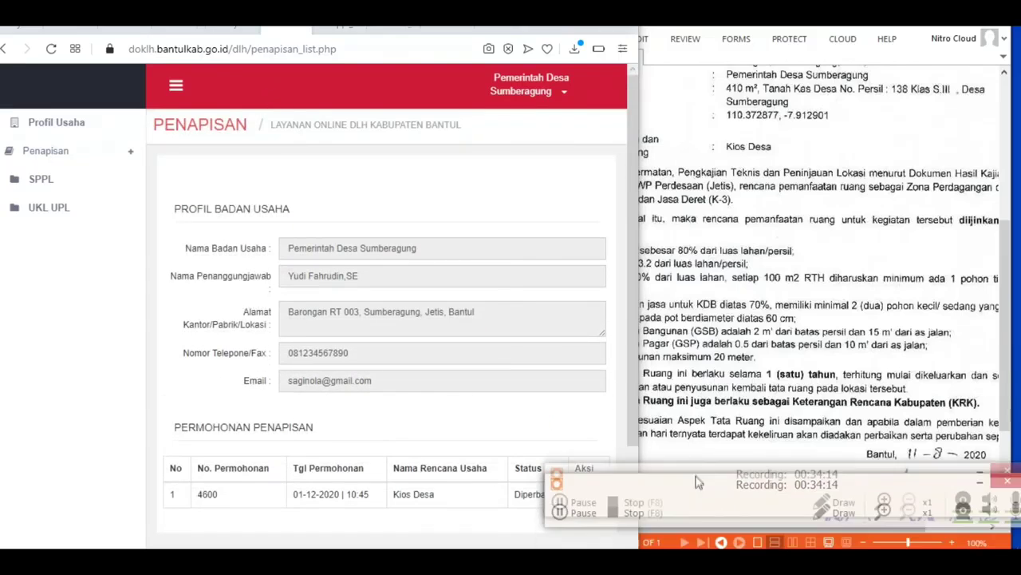
pyautogui.click(559, 500)
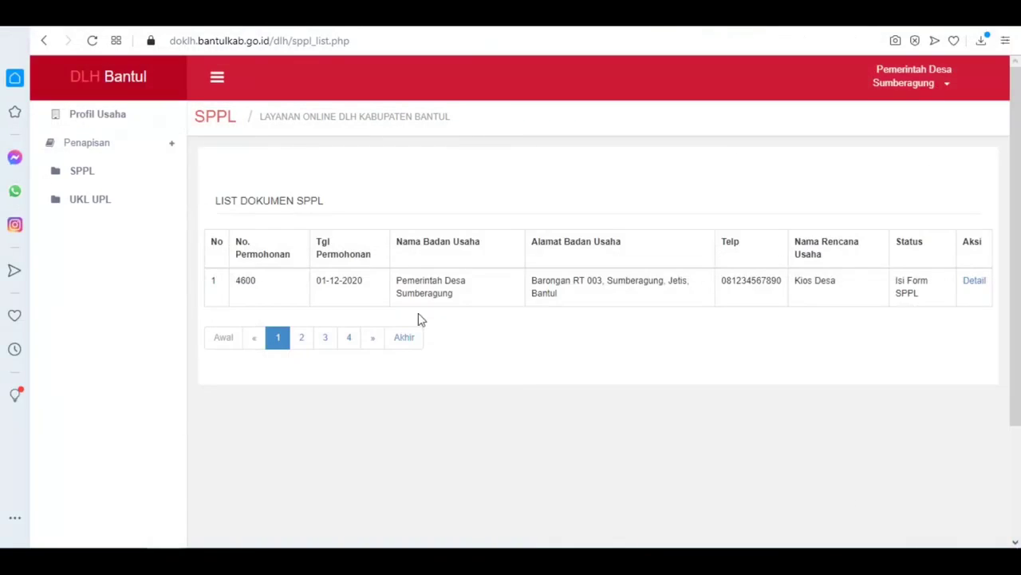
pyautogui.click(92, 39)
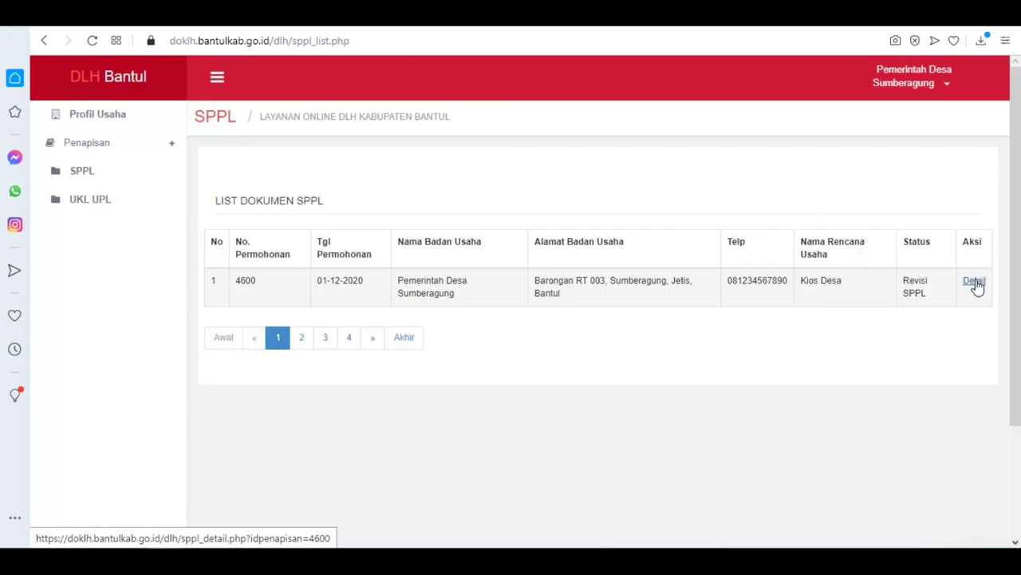
# Step: Follow the bit.ly/dampaksppl example link in revision note 3, then return to the SPPL details
pyautogui.click(975, 282)
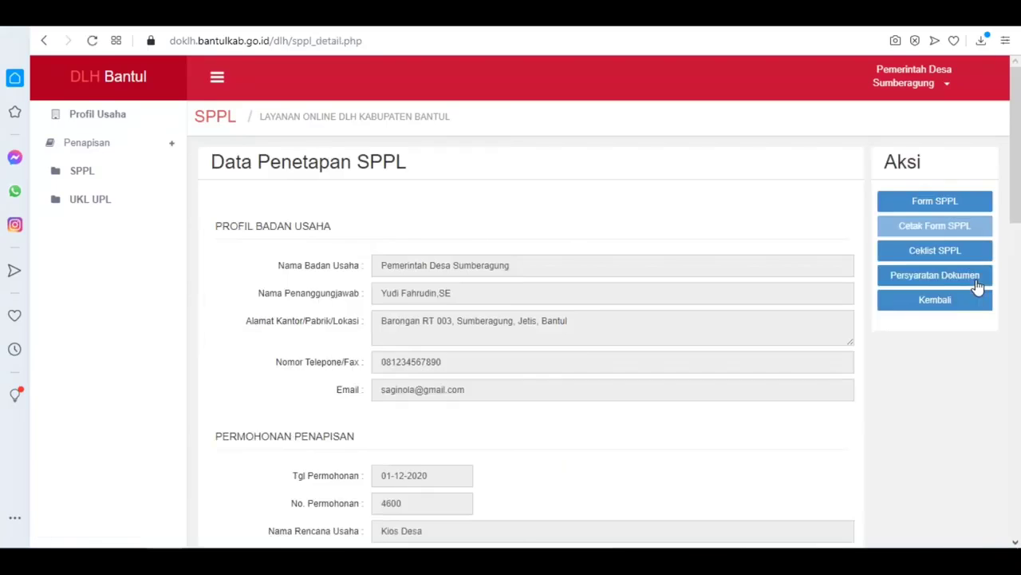
pyautogui.scroll(-12, 564, 299)
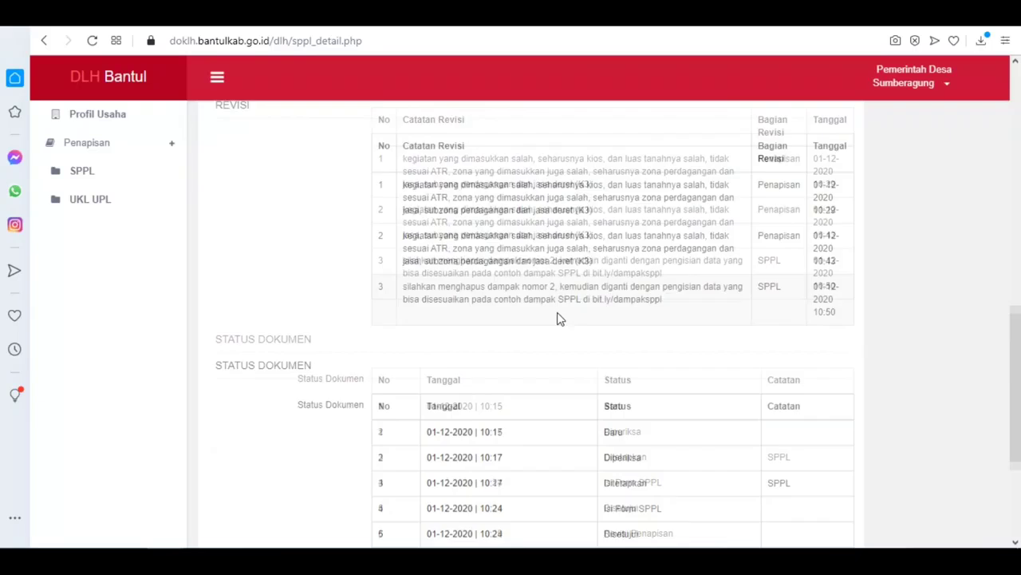
pyautogui.scroll(6, 562, 319)
pyautogui.scroll(-2, 574, 319)
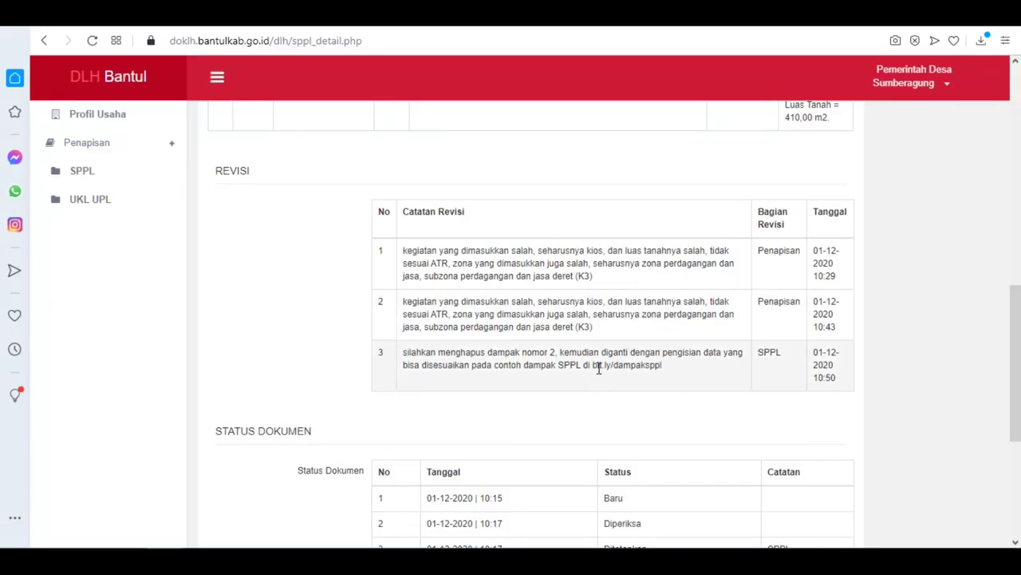
pyautogui.moveTo(600, 365); pyautogui.dragTo(666, 372)
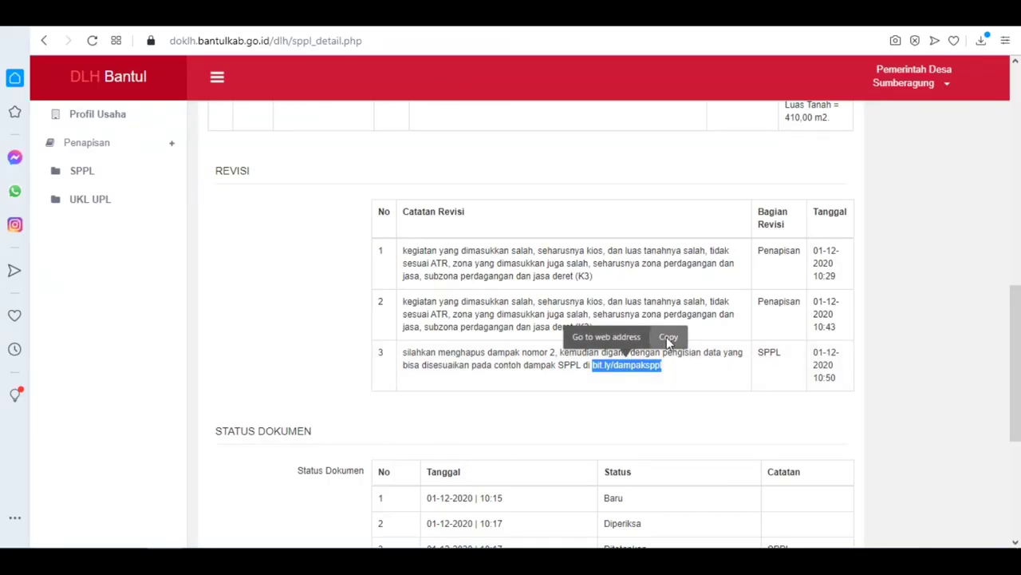
pyautogui.click(598, 337)
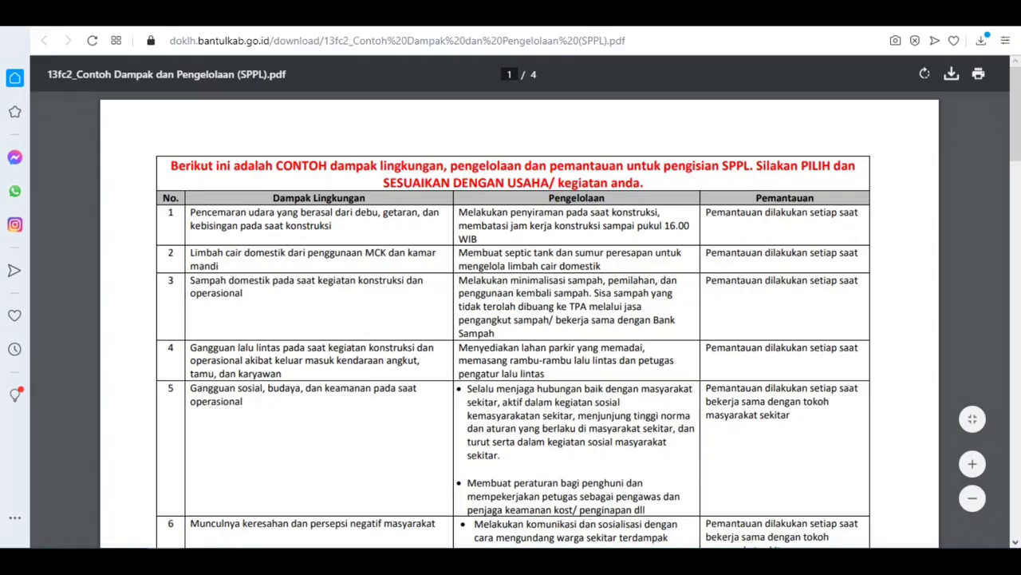
pyautogui.click(511, 16)
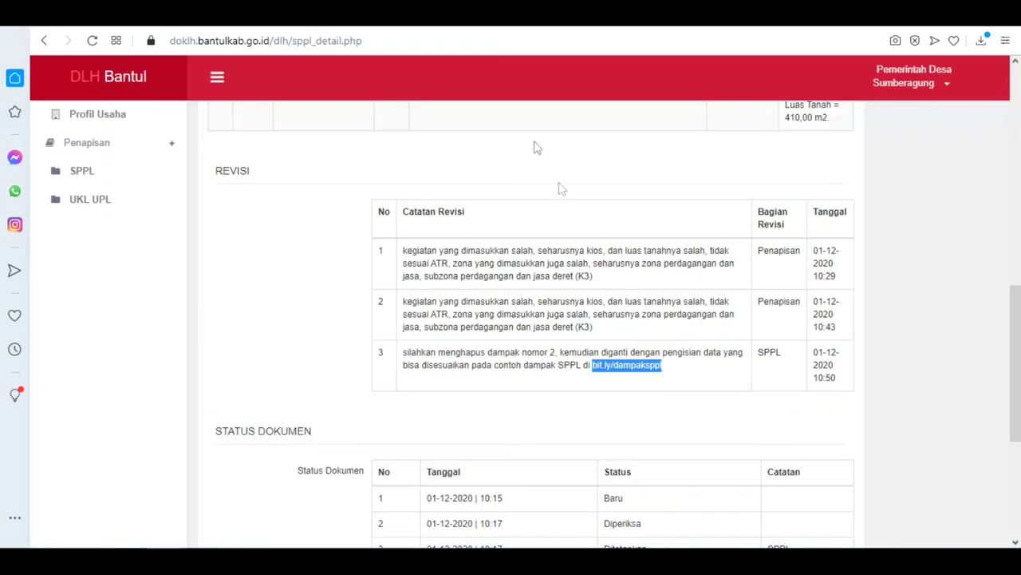
pyautogui.scroll(9, 597, 297)
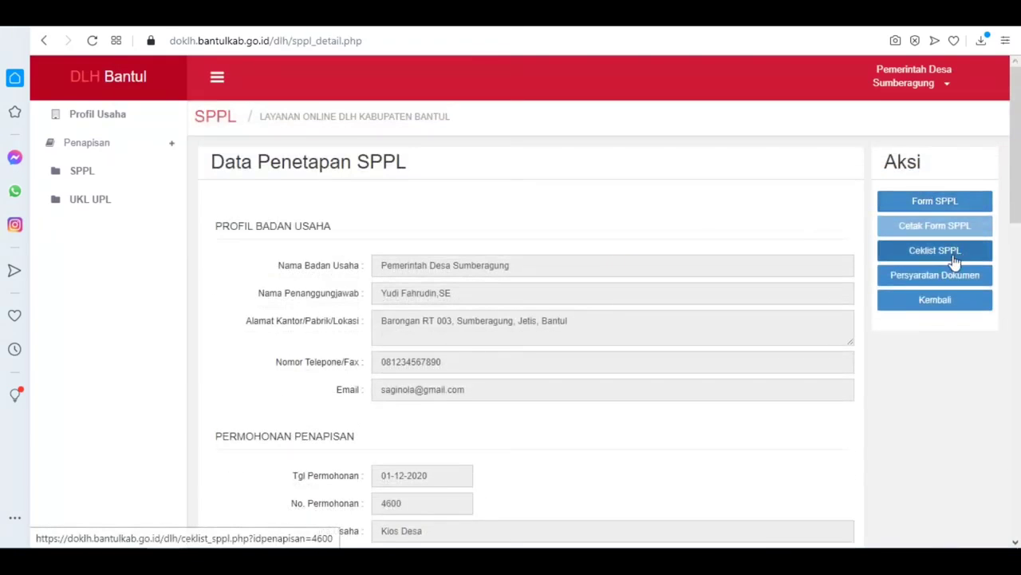
# Step: Delete the second impact row about sampah from the SPPL form
pyautogui.click(921, 206)
pyautogui.scroll(-2, 663, 287)
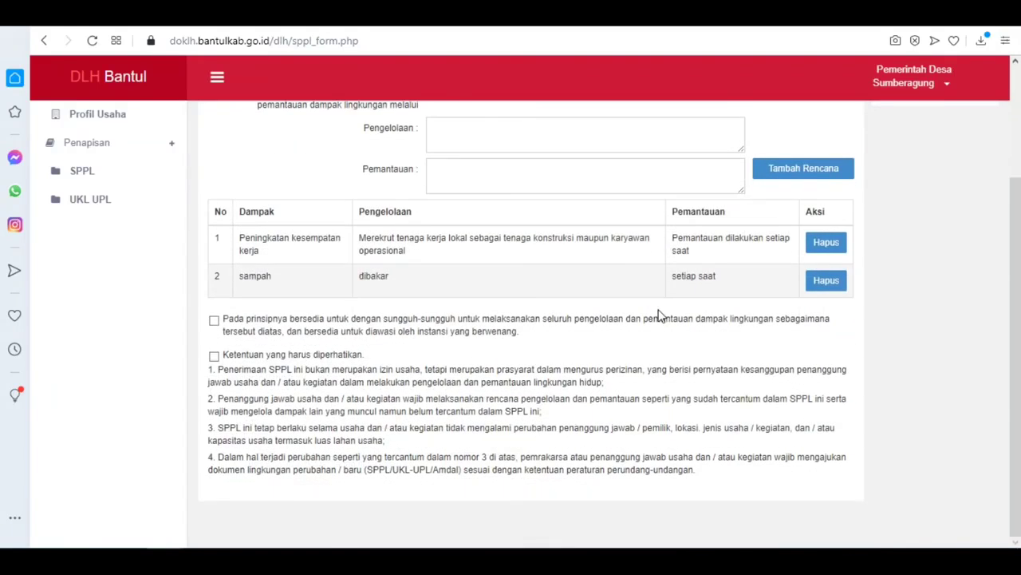
pyautogui.scroll(1, 616, 297)
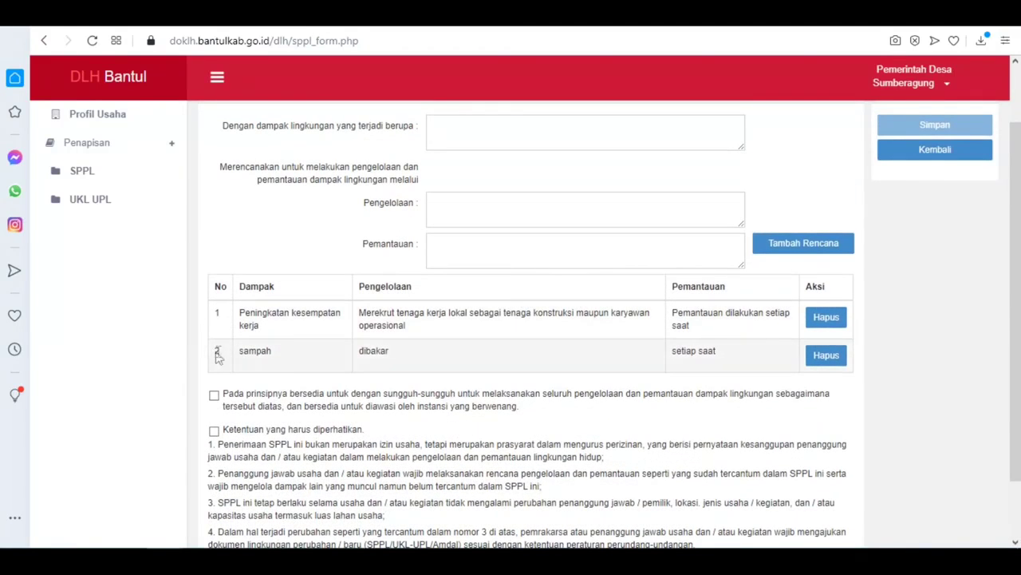
pyautogui.click(827, 356)
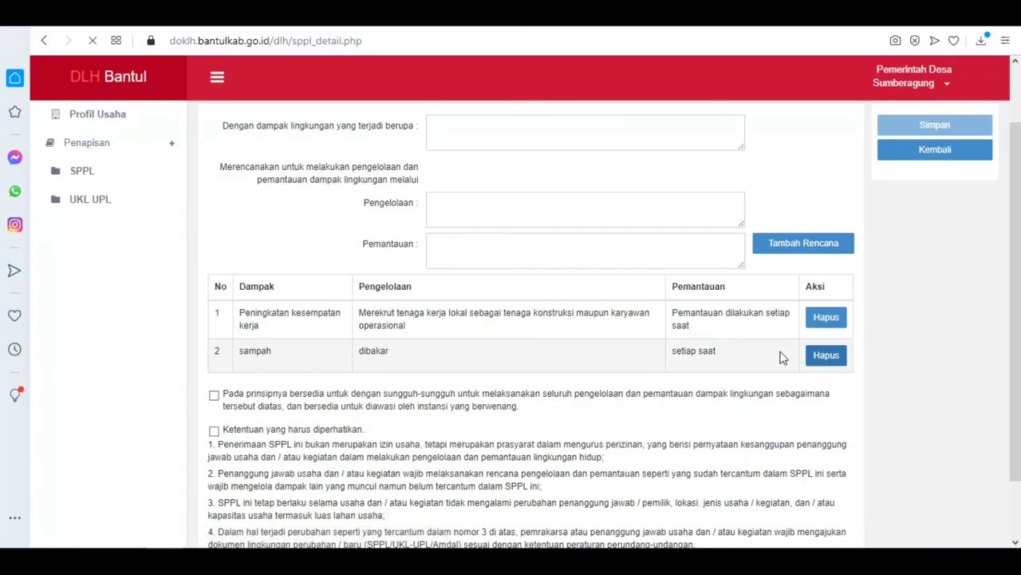
pyautogui.scroll(-7, 857, 268)
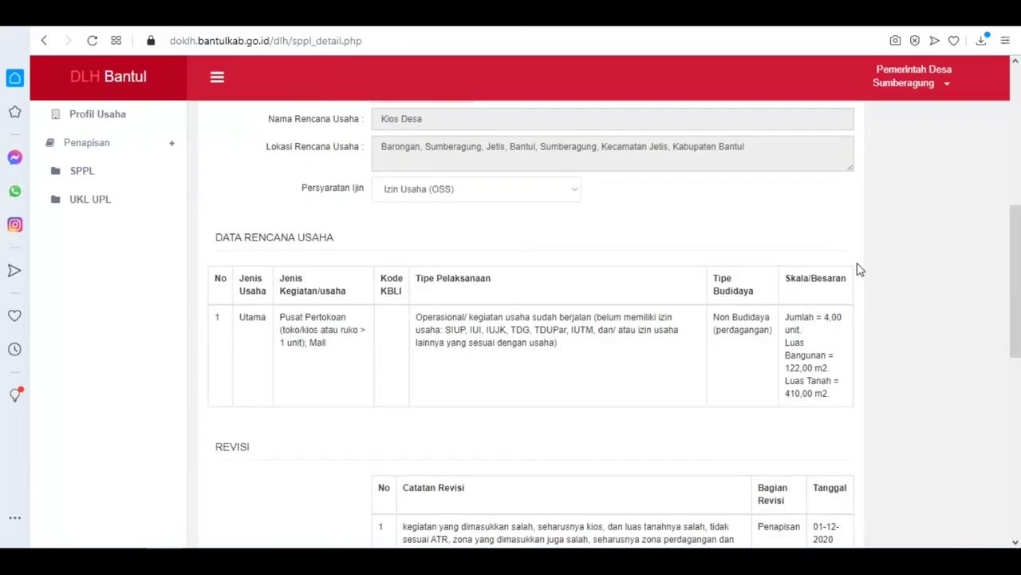
pyautogui.scroll(8, 857, 267)
pyautogui.click(935, 204)
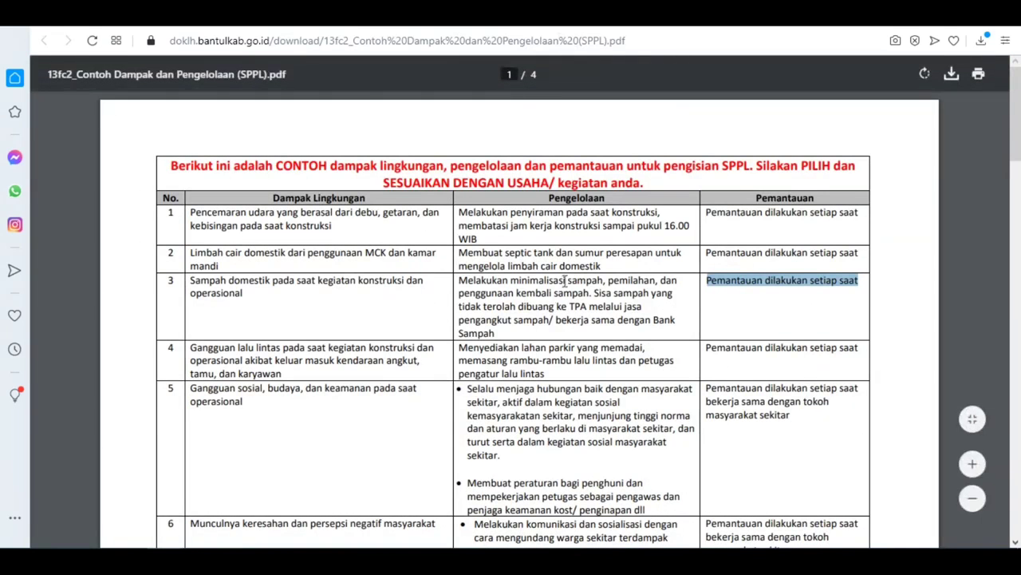
# Step: Copy the row 3 domestic-waste impact text from the example PDF into the Dampak field
pyautogui.moveTo(190, 279); pyautogui.dragTo(248, 292)
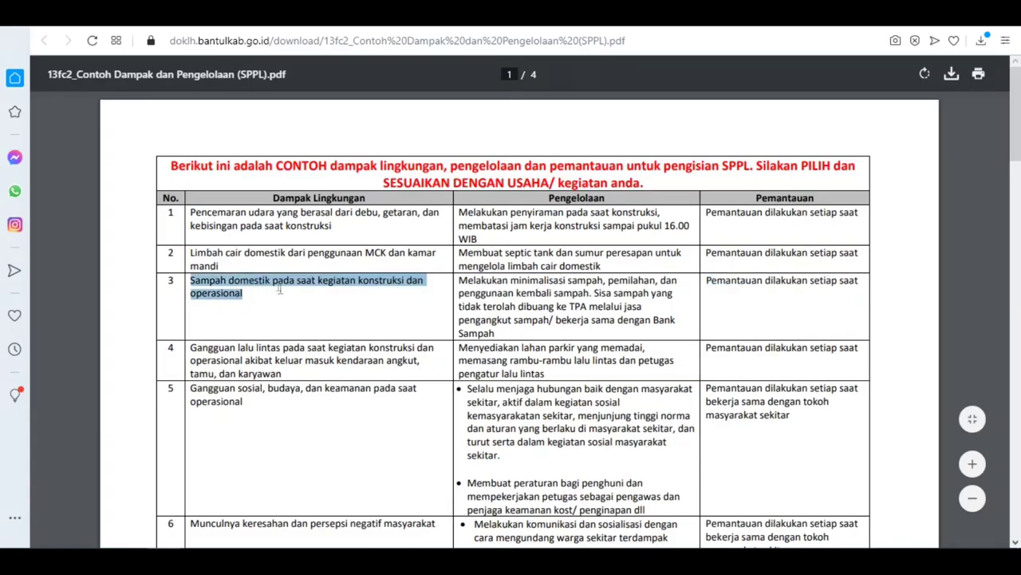
pyautogui.rightClick(273, 282)
pyautogui.click(320, 333)
pyautogui.hotkey('ctrl', 'Tab')
pyautogui.click(478, 200)
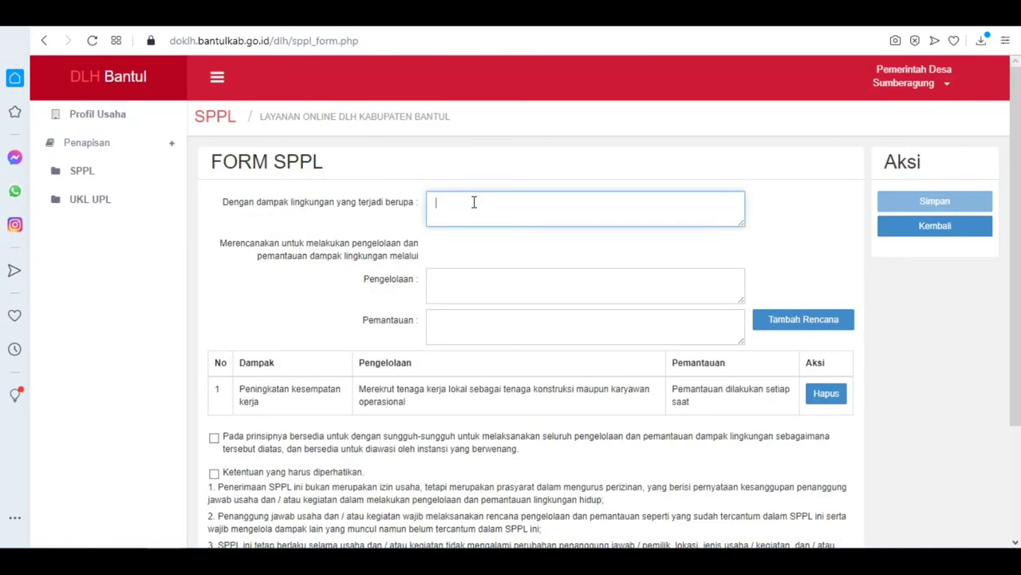
pyautogui.rightClick(473, 203)
pyautogui.click(527, 322)
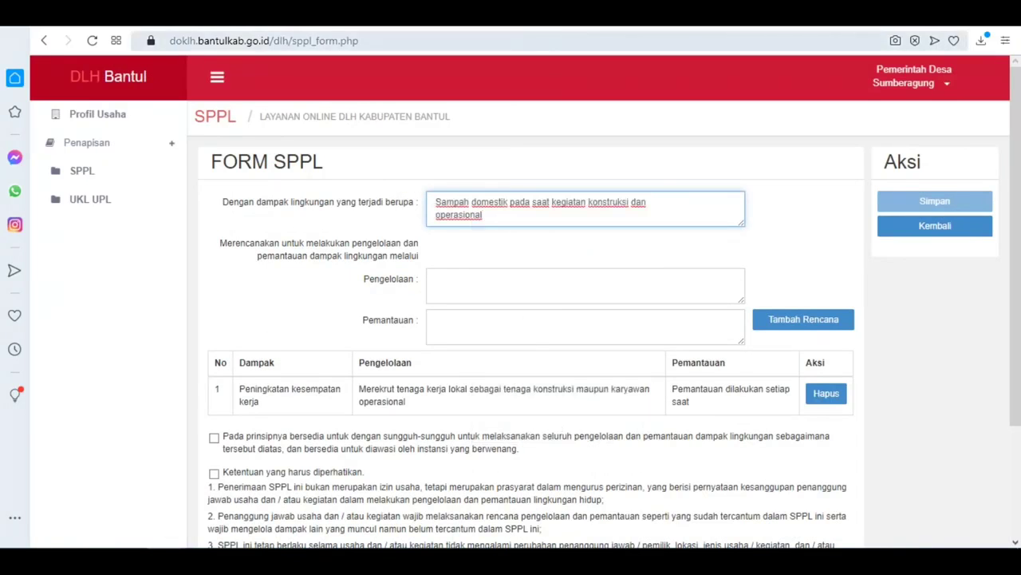
# Step: Copy the row 3 waste-management text from the PDF into the Pengelolaan field
pyautogui.hotkey('ctrl', 'Tab')
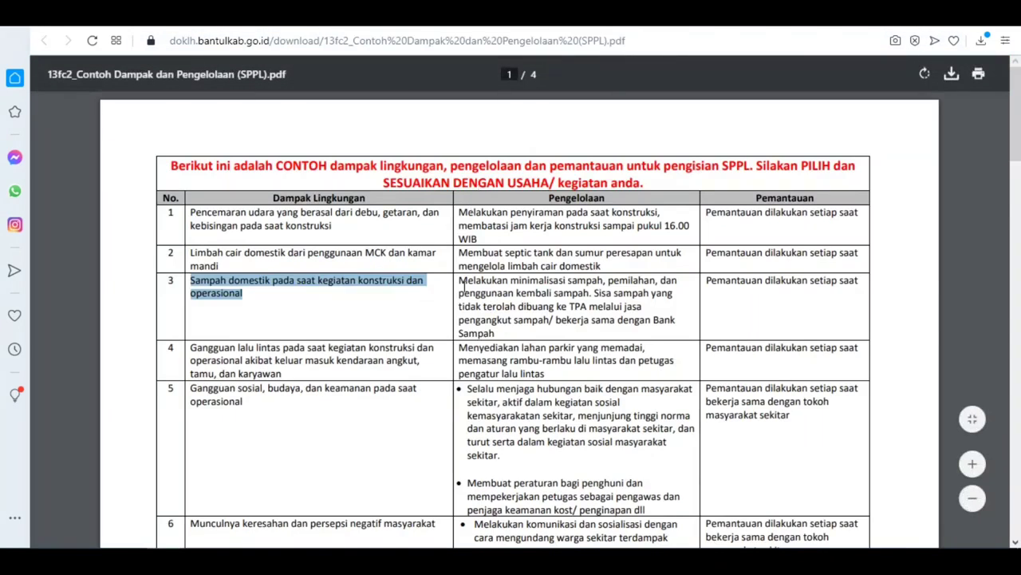
pyautogui.moveTo(459, 286); pyautogui.dragTo(499, 329)
pyautogui.rightClick(484, 306)
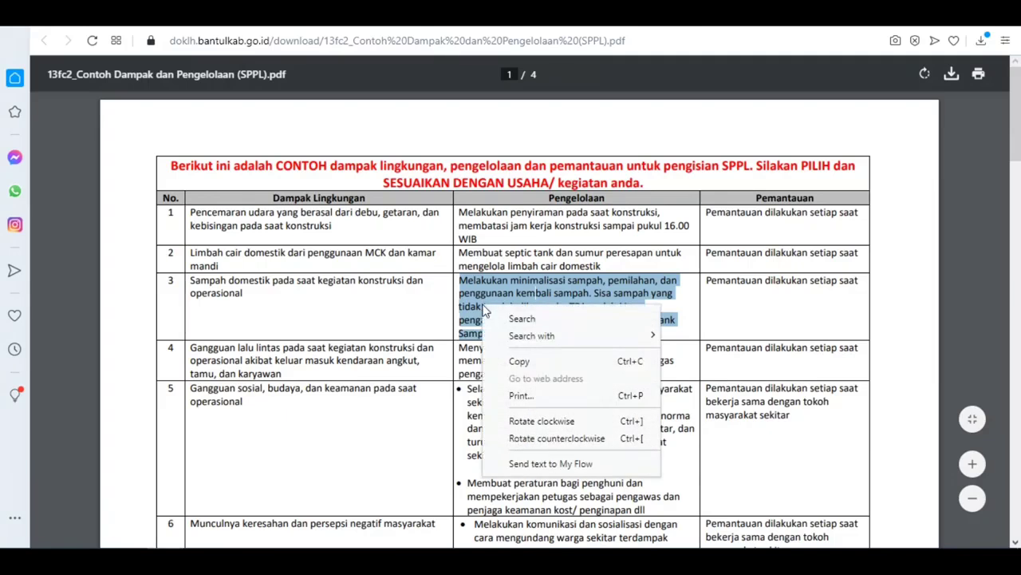
pyautogui.click(519, 357)
pyautogui.click(383, 14)
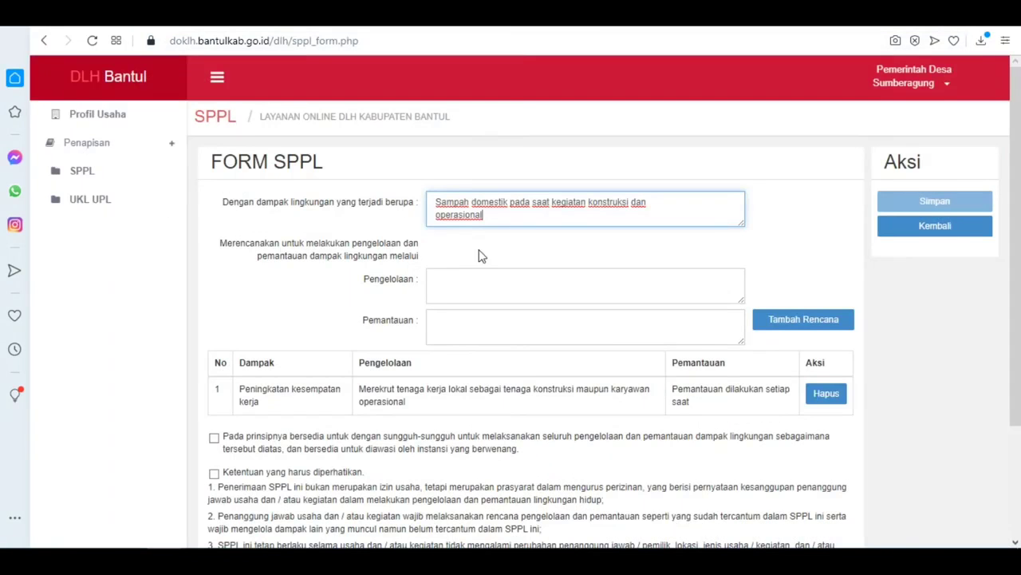
pyautogui.click(443, 288)
pyautogui.rightClick(443, 288)
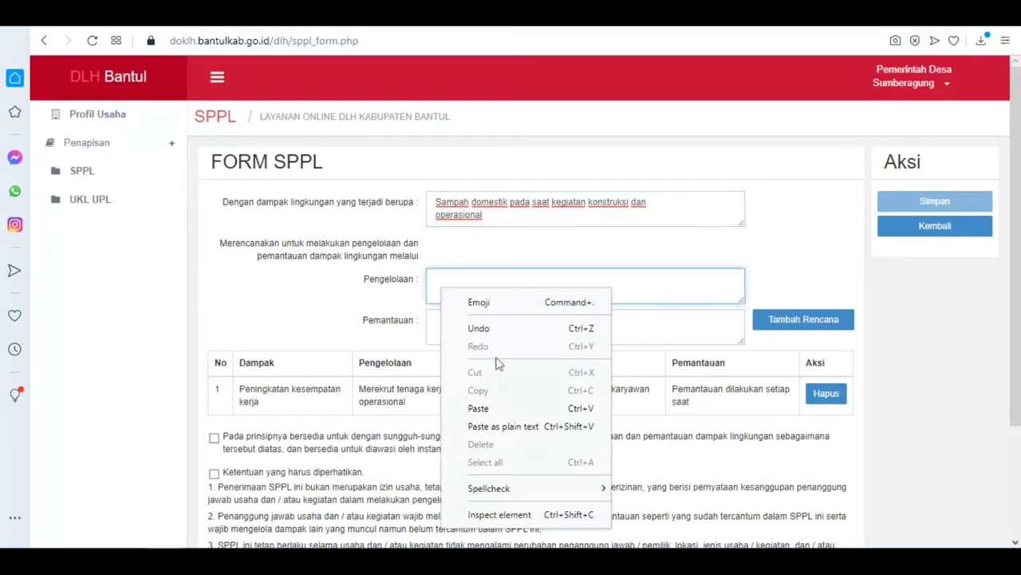
pyautogui.click(495, 410)
# Step: Copy the row 3 monitoring text into Pemantauan and add the new impact plan
pyautogui.click(518, 13)
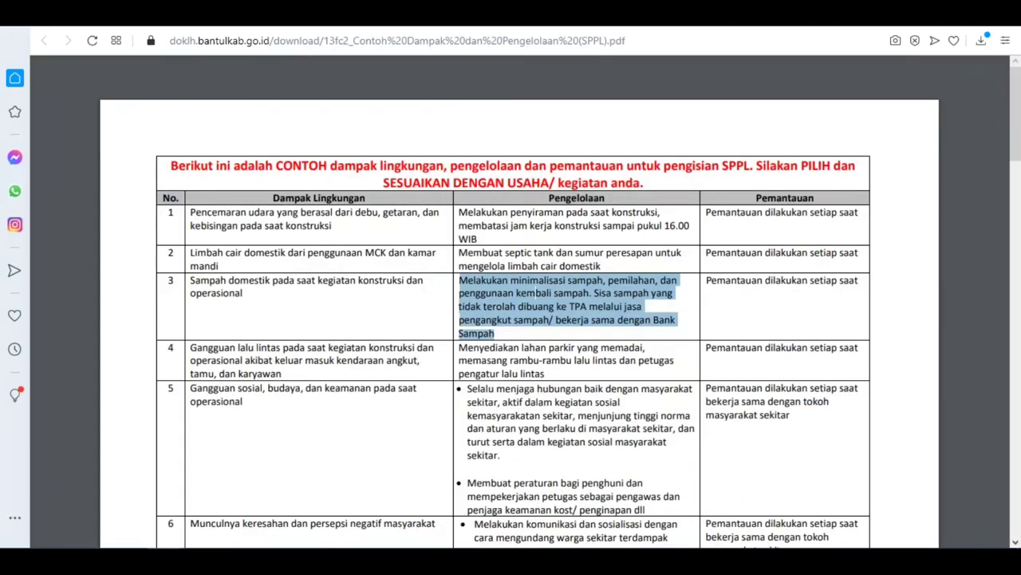
pyautogui.moveTo(706, 279); pyautogui.dragTo(857, 279)
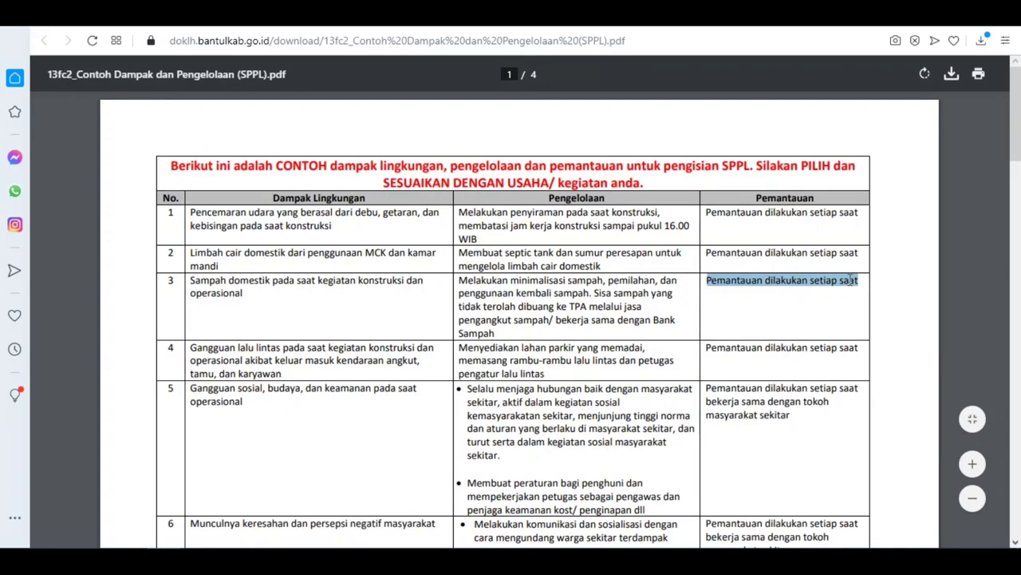
pyautogui.rightClick(852, 281)
pyautogui.click(734, 336)
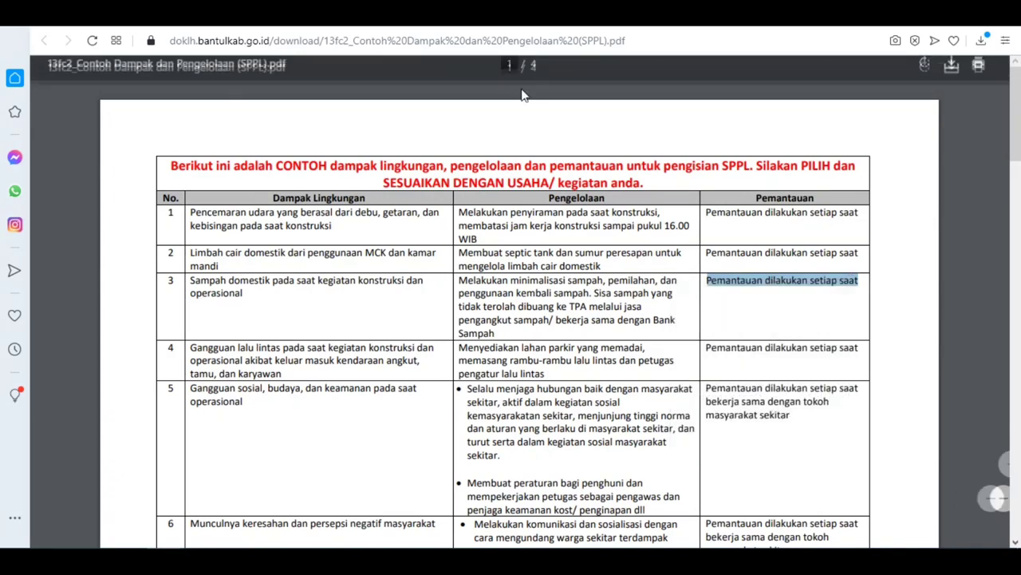
pyautogui.click(480, 14)
pyautogui.rightClick(441, 326)
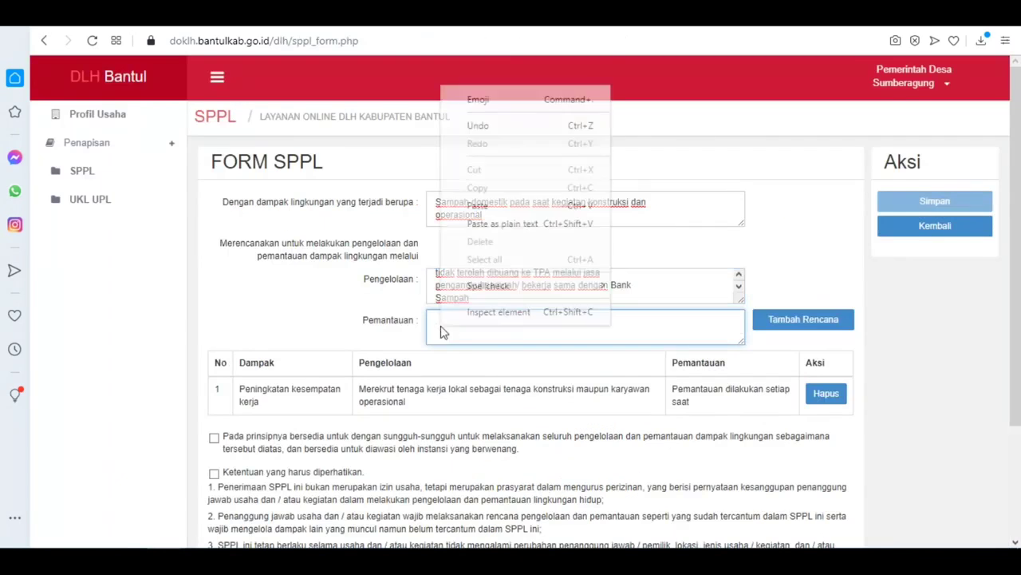
pyautogui.click(476, 206)
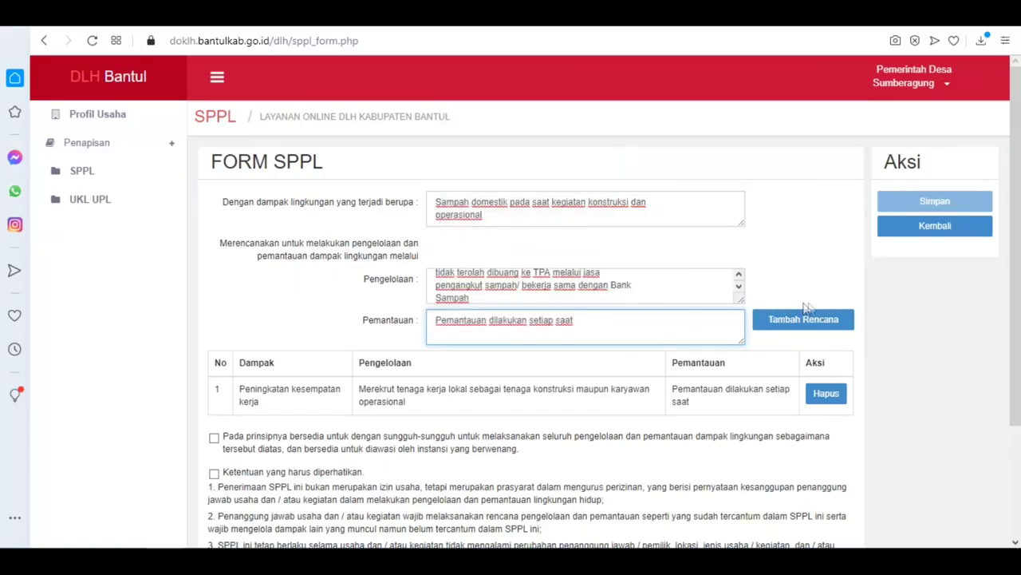
pyautogui.click(818, 320)
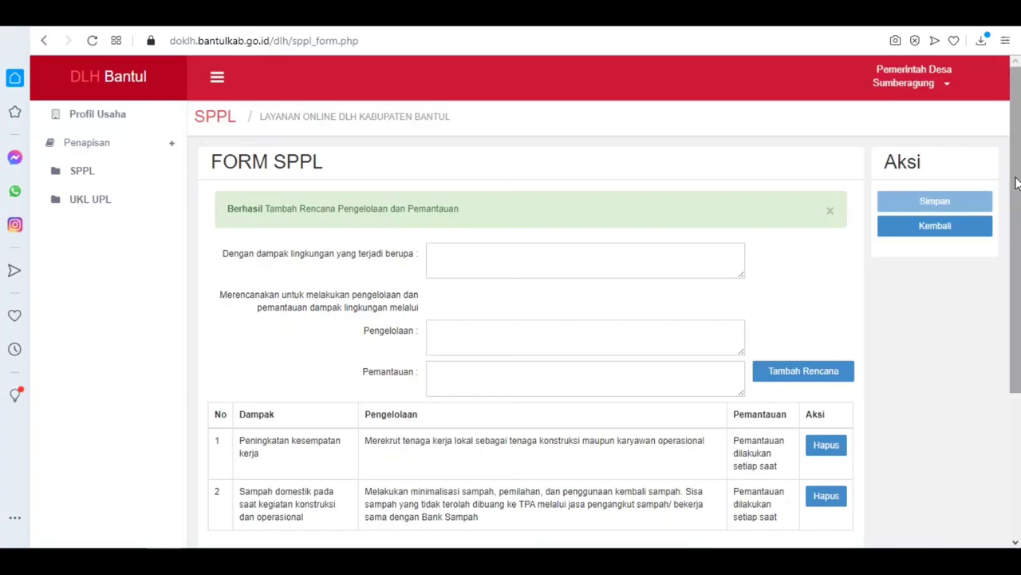
# Step: Tick both SPPL agreement statements, save the form and go back to the SPPL list
pyautogui.scroll(-3, 1017, 178)
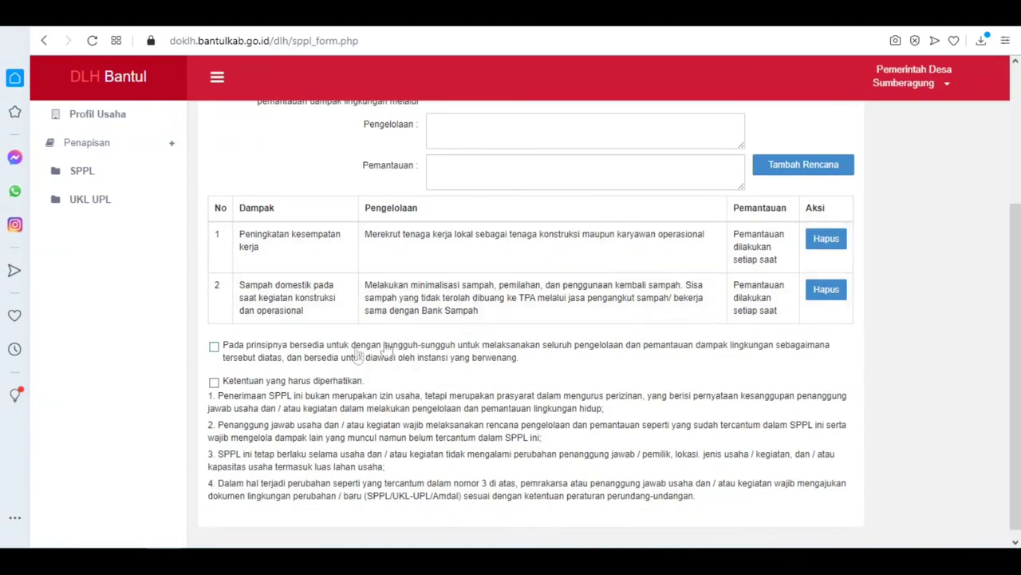
pyautogui.click(214, 347)
pyautogui.click(214, 384)
pyautogui.moveTo(1019, 228); pyautogui.dragTo(1017, 81)
pyautogui.click(939, 202)
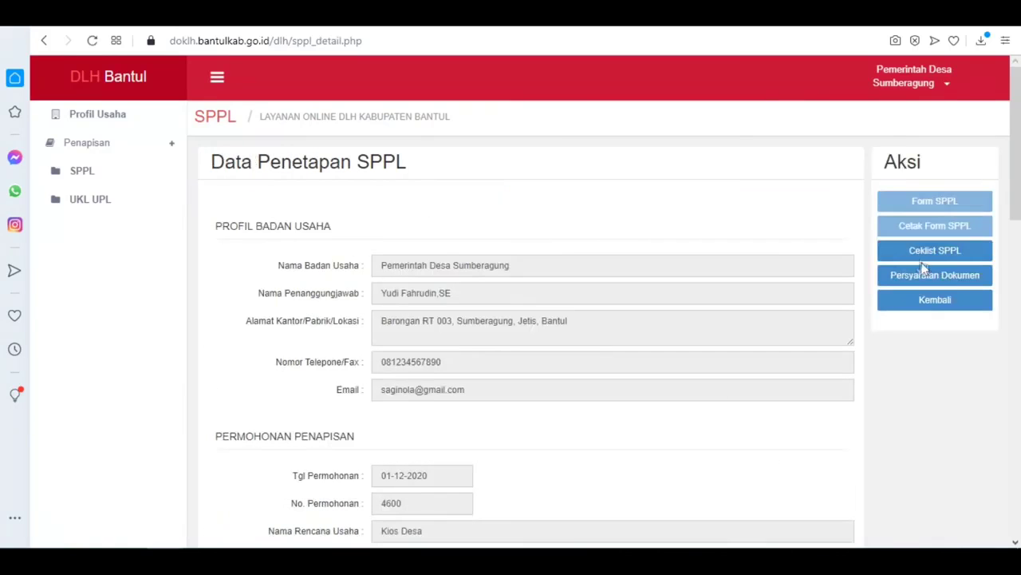
pyautogui.click(895, 307)
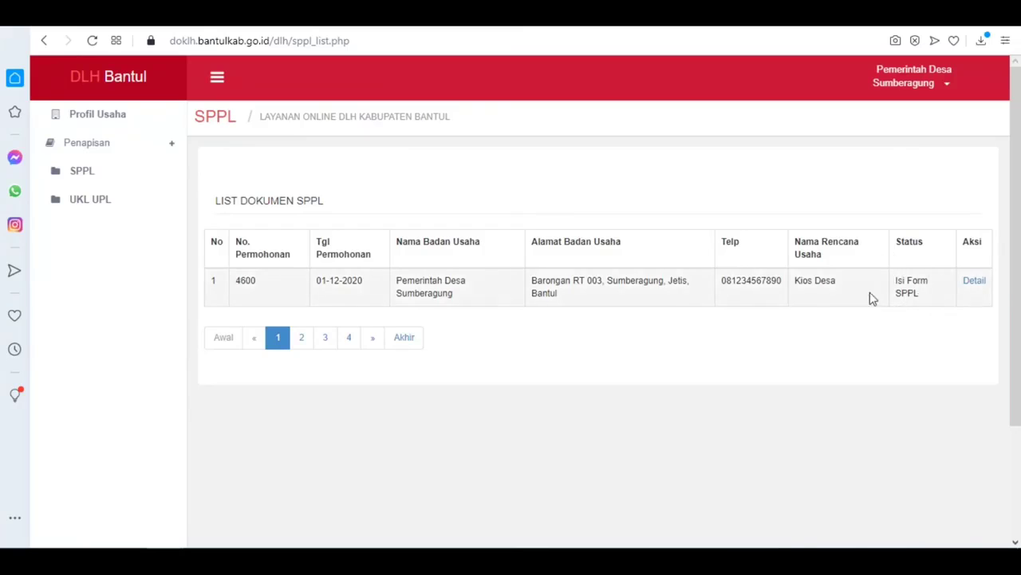